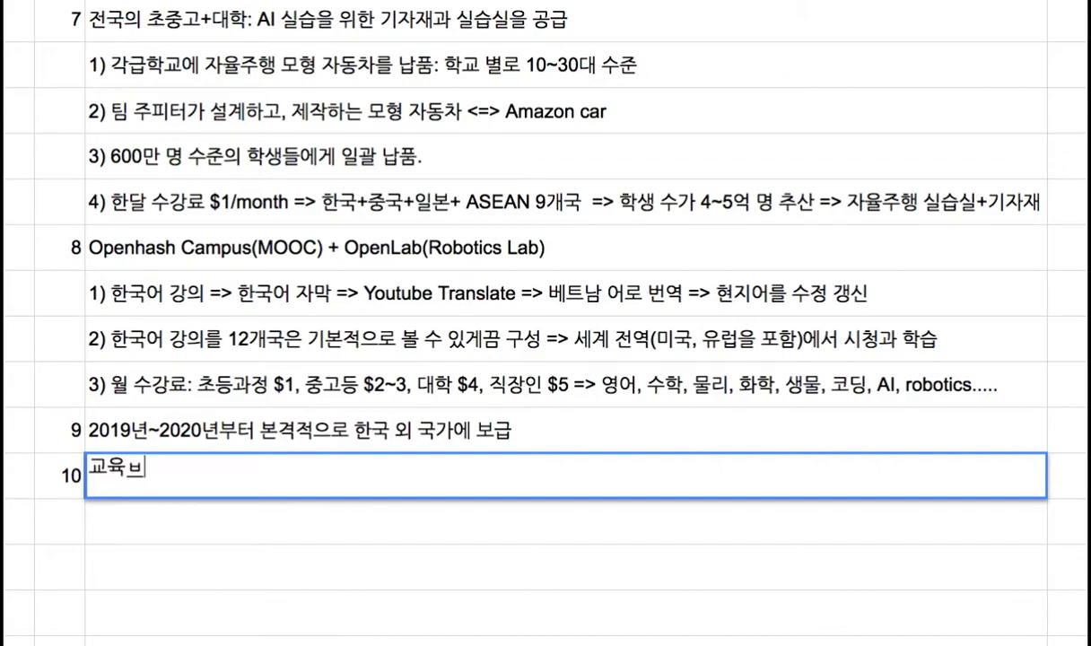
# Step: Fill item 10 with "교육법인 자본금: 근로복지공단의 교육비 환급 자격을 갖춘 교육법인의 자본금 규모, 실제 운용 경비..."
pyautogui.write('자본금')
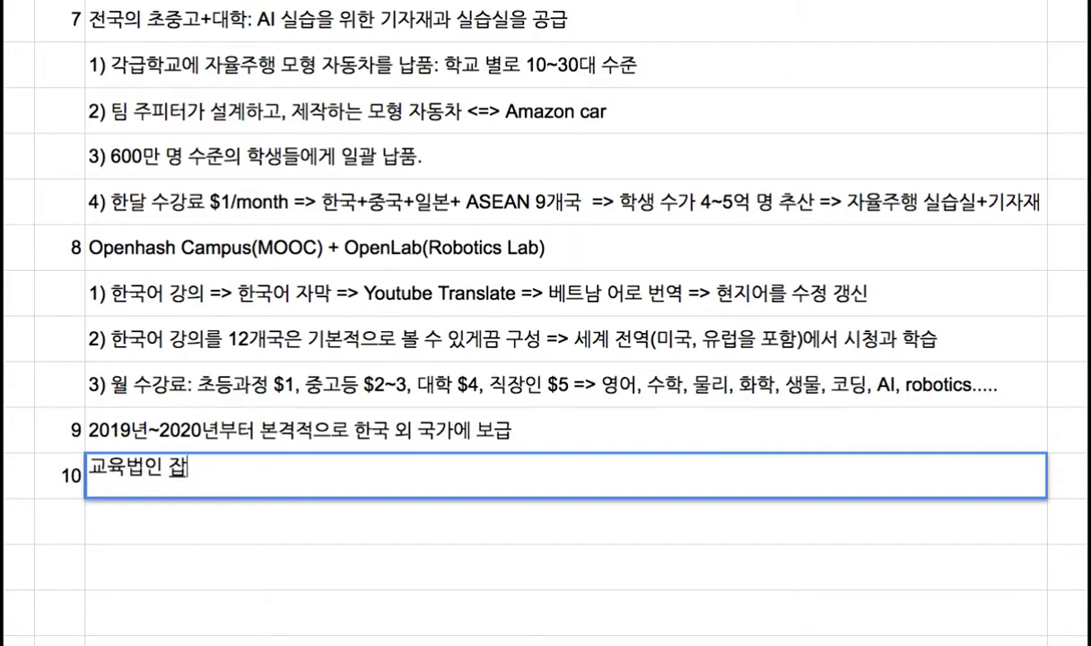
pyautogui.write(':')
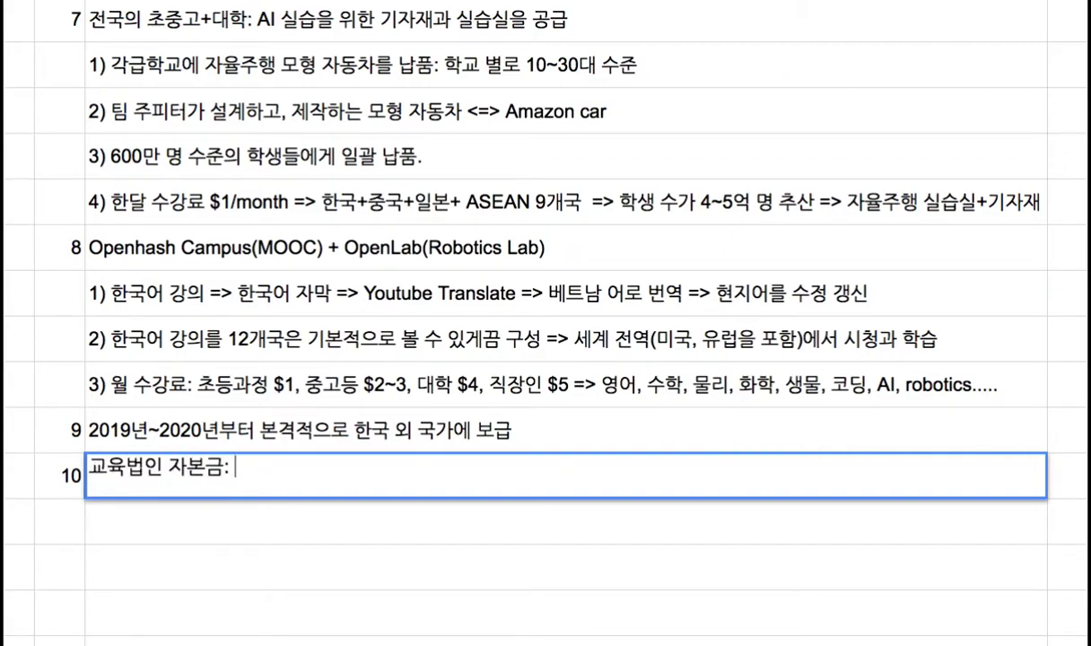
pyautogui.write(' 법으')
pyautogui.press('BackSpace')
pyautogui.press('BackSpace')
pyautogui.press('BackSpace')
pyautogui.write('근로복지공')
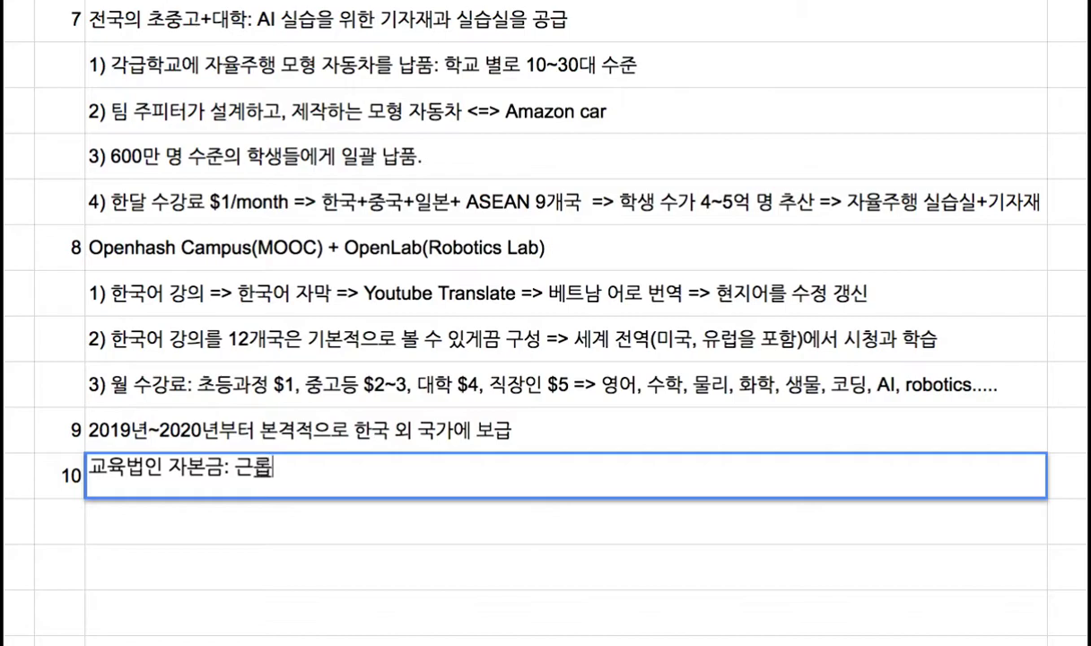
pyautogui.write('단의')
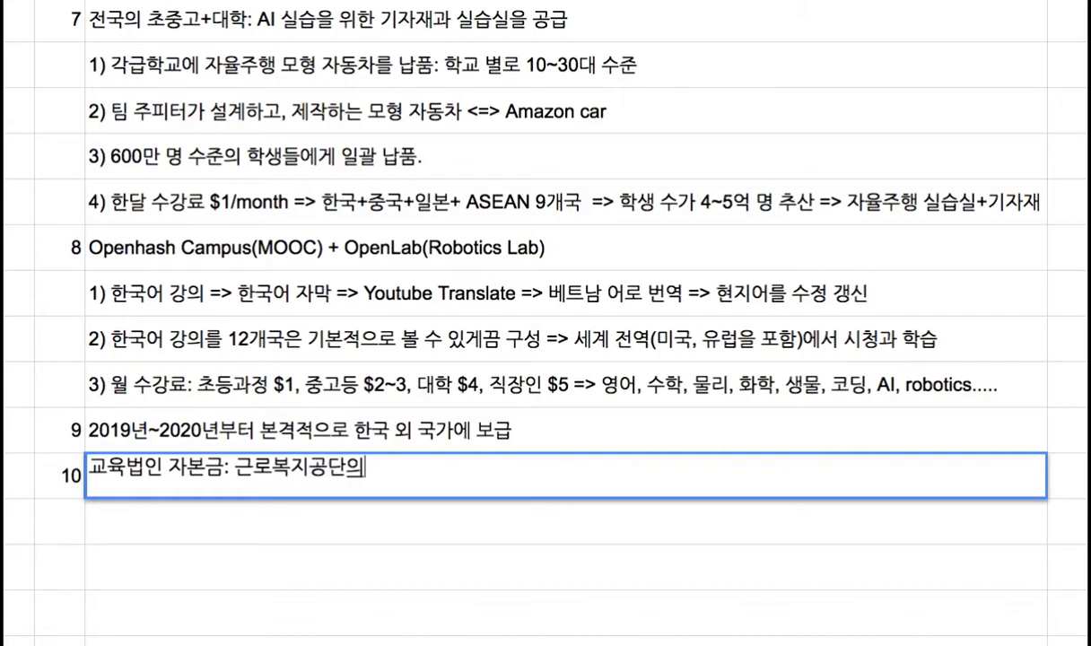
pyautogui.write(' 교유ㄱ비 환급 ')
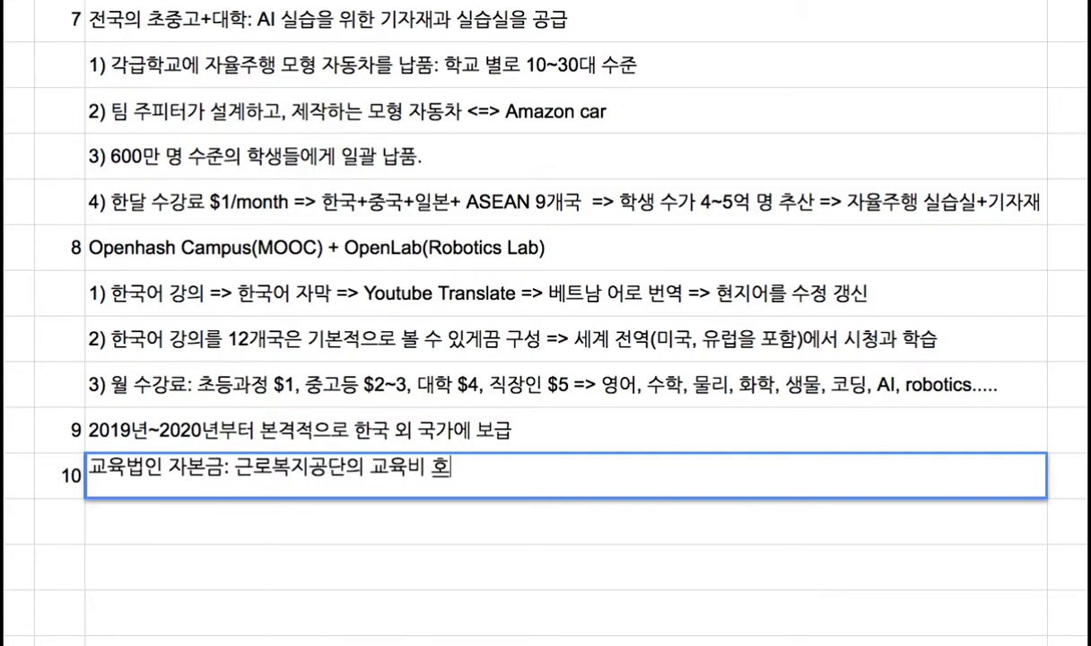
pyautogui.write('자격을 갖춘')
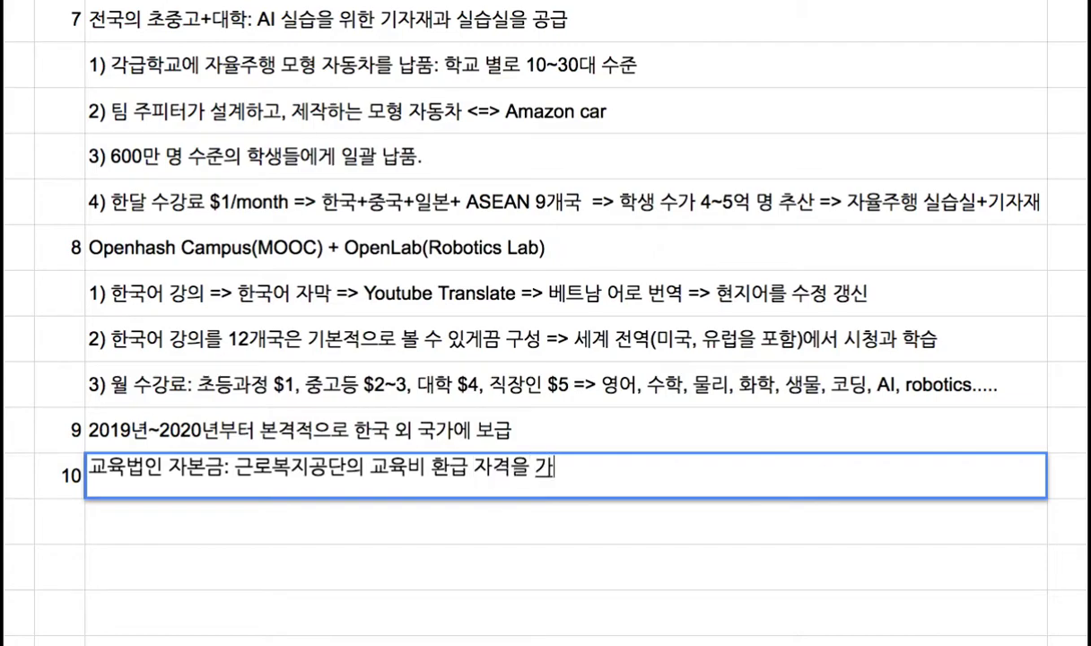
pyautogui.write(' 교육법인')
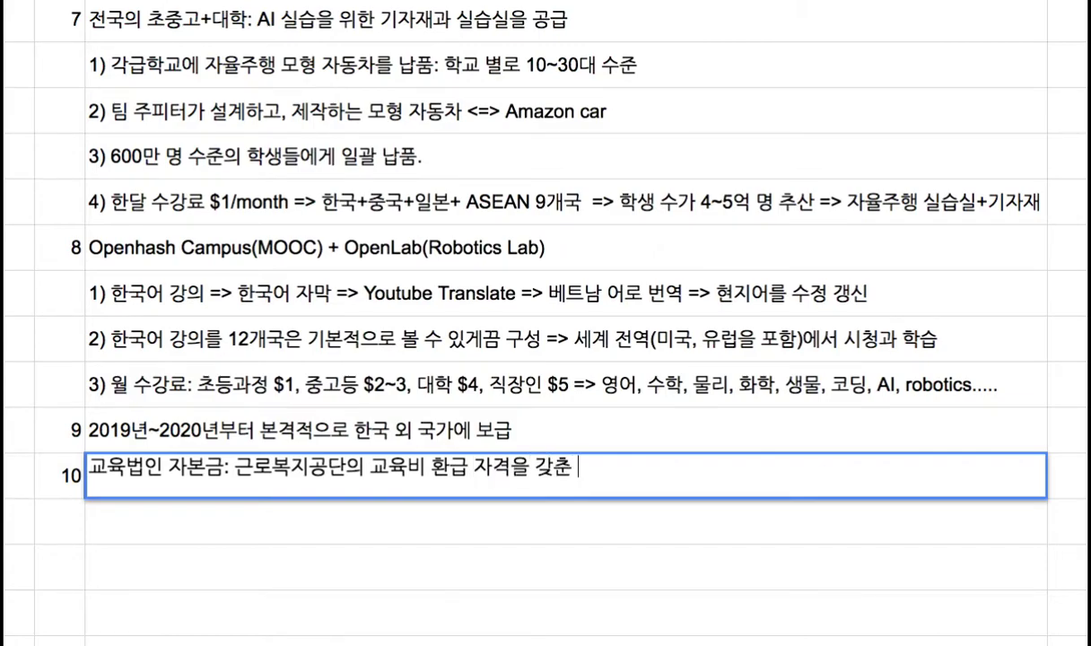
pyautogui.write('의 자본금 굼')
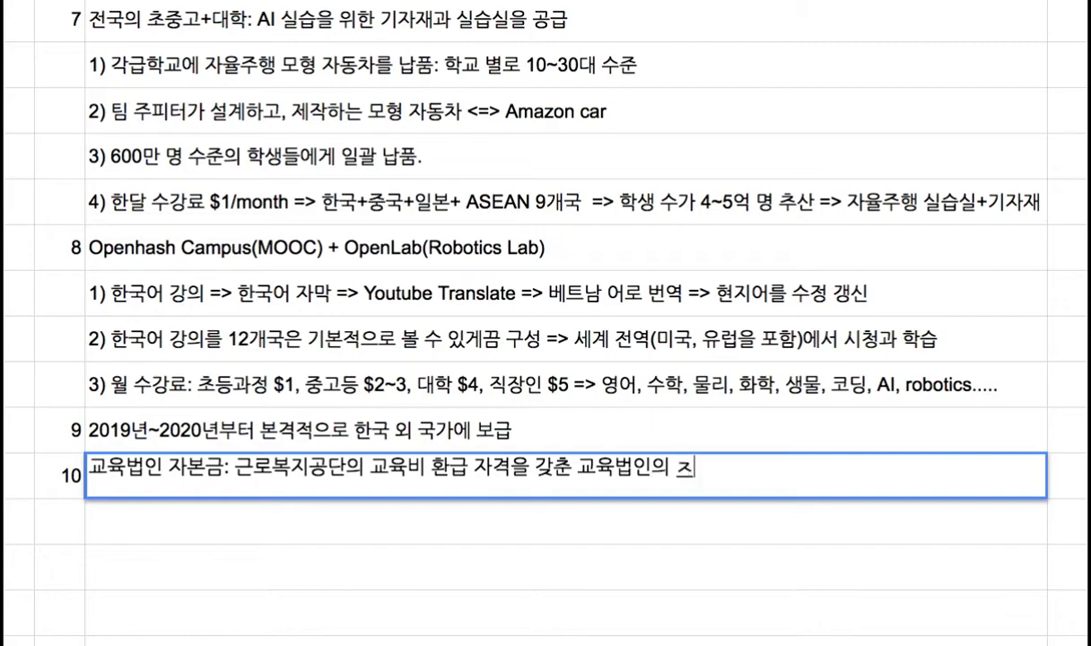
pyautogui.write('모')
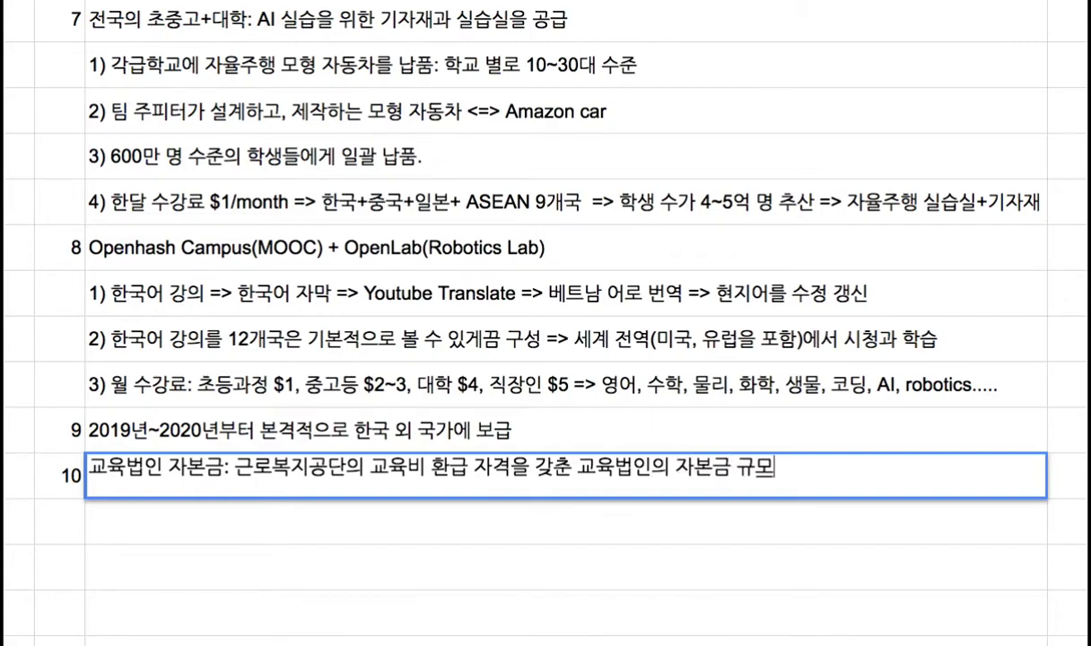
pyautogui.write(', 실제 운용 그경비')
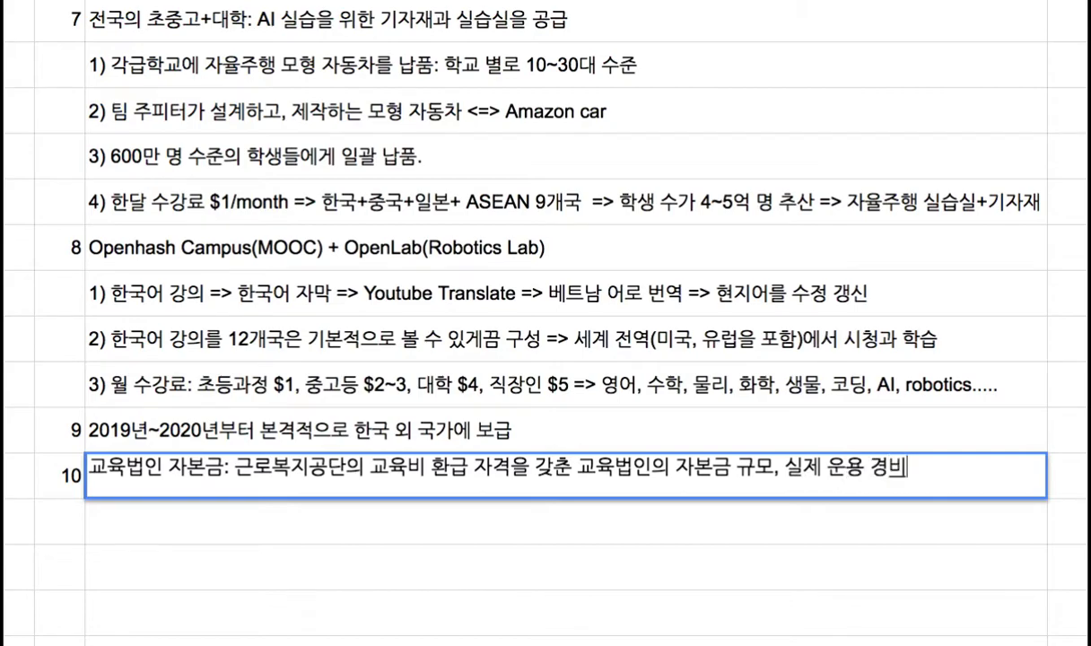
pyautogui.write('...')
pyautogui.press('Return')
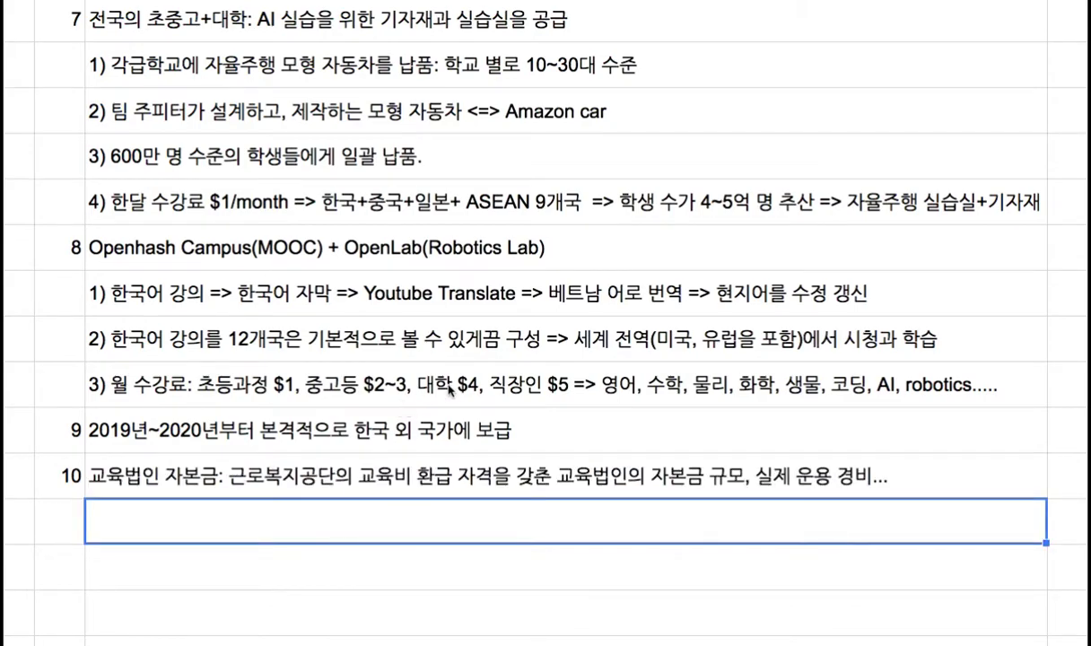
# Step: Open the Google Sheets spreadsheet listing the education corporation's shareholders in a new browser tab
pyautogui.scroll(-5, 545, 323)
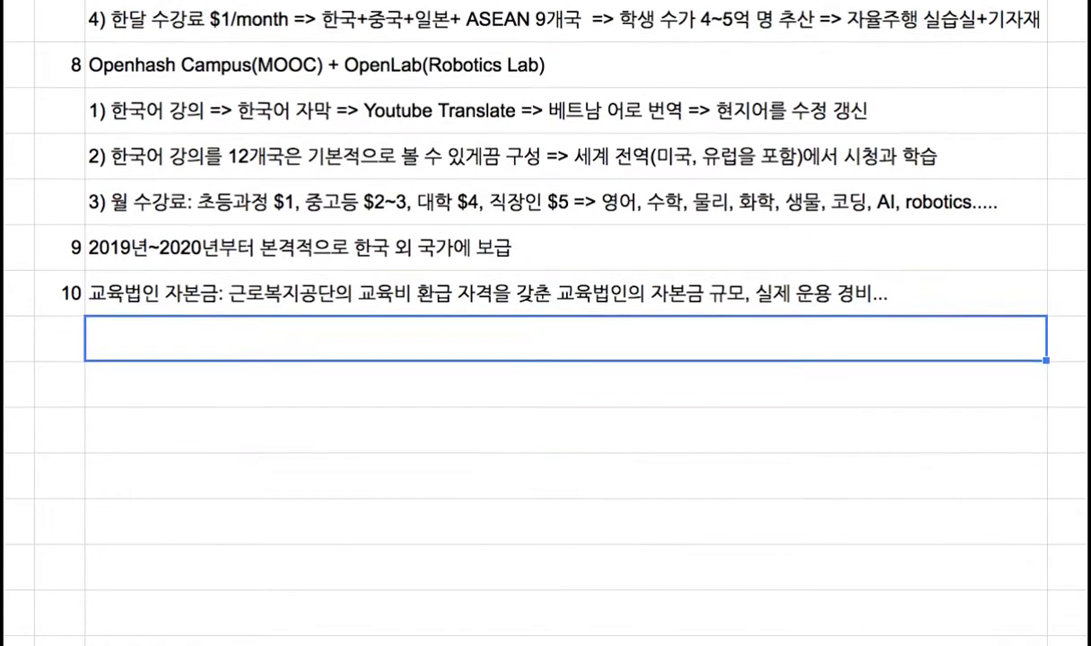
pyautogui.scroll(-1, 545, 323)
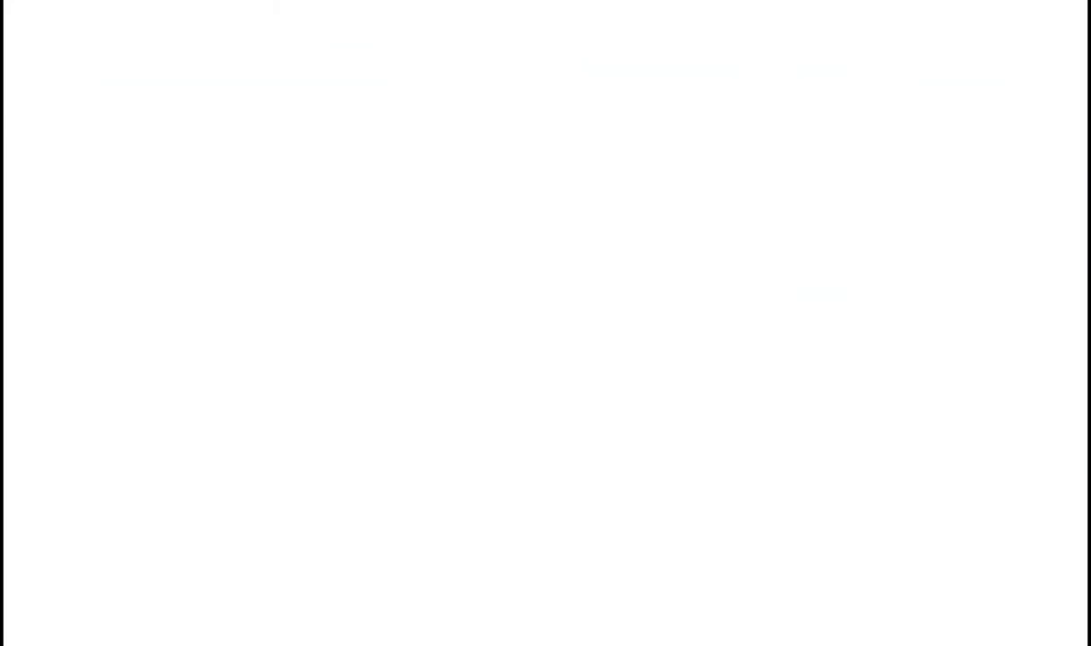
pyautogui.write('sp')
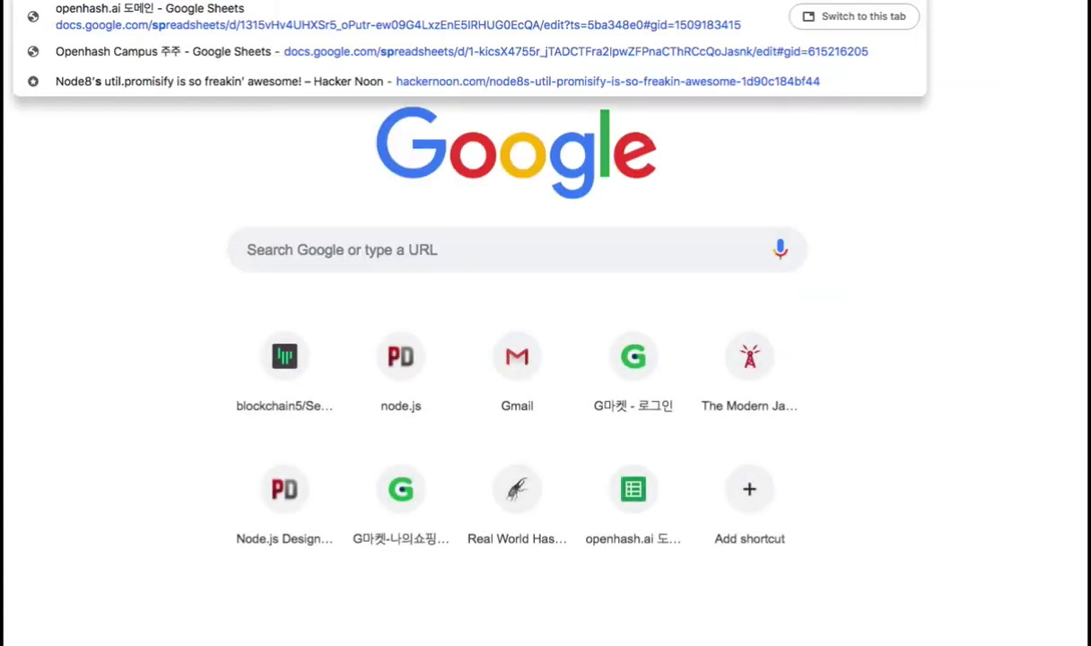
pyautogui.press('Return')
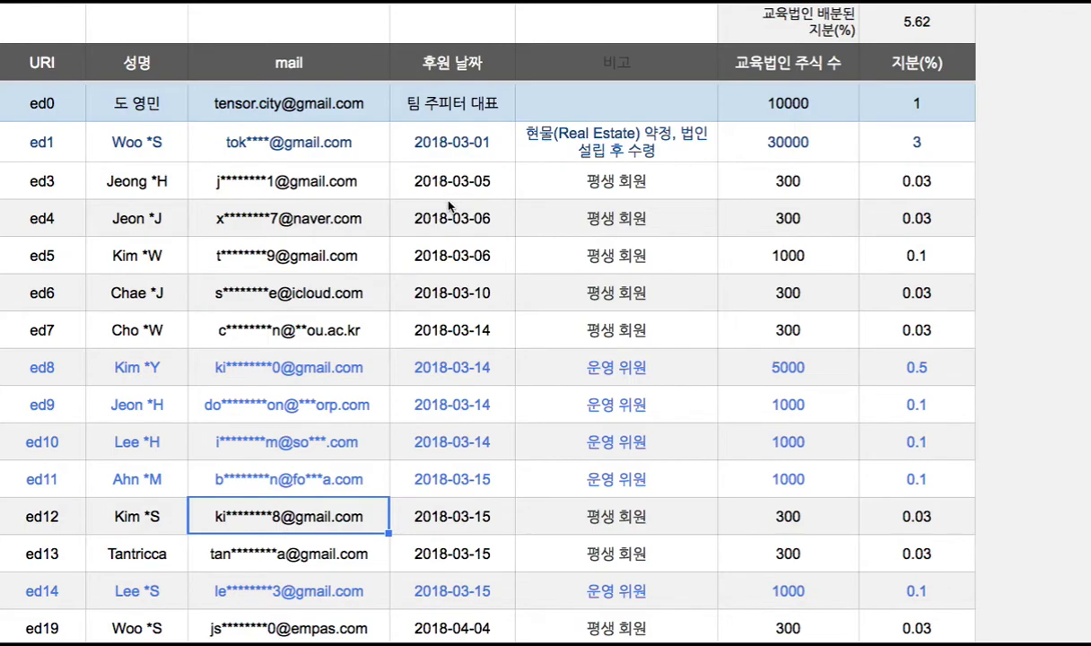
# Step: Examine the ed0 row's identifier, name, sponsorship entry, education corporation share count and ownership percentage
pyautogui.click(66, 108)
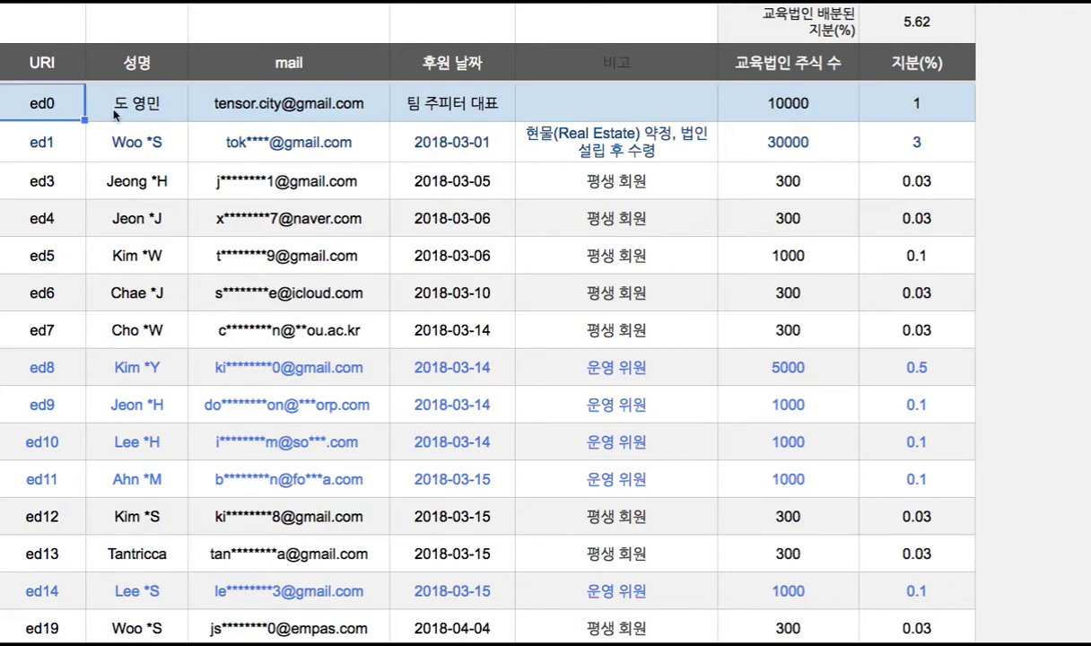
pyautogui.click(139, 111)
pyautogui.click(434, 111)
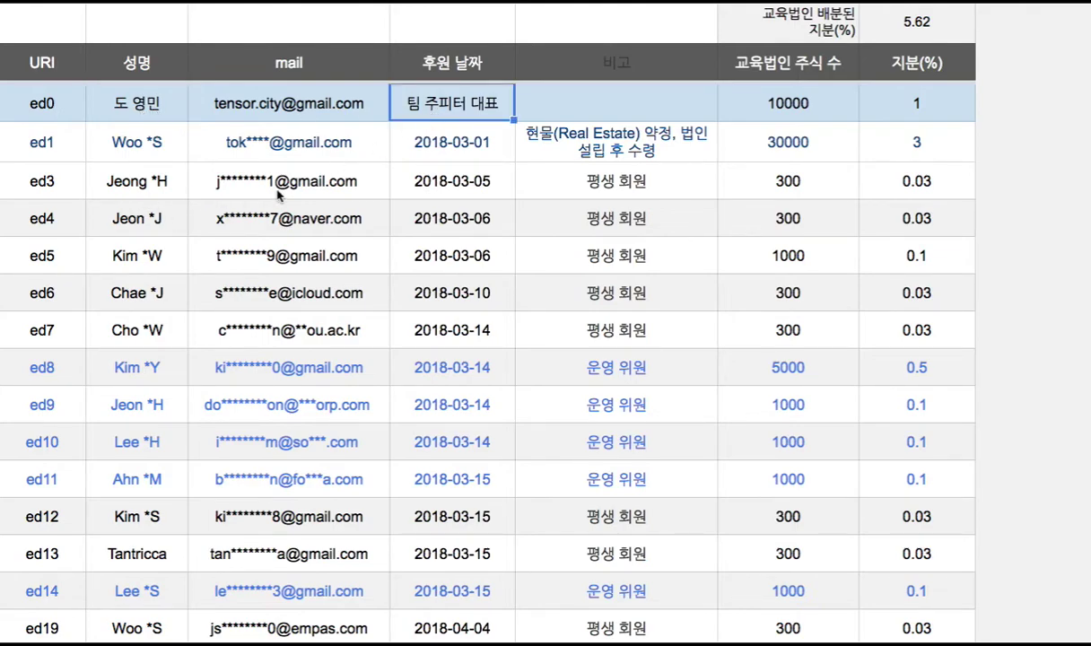
pyautogui.click(157, 109)
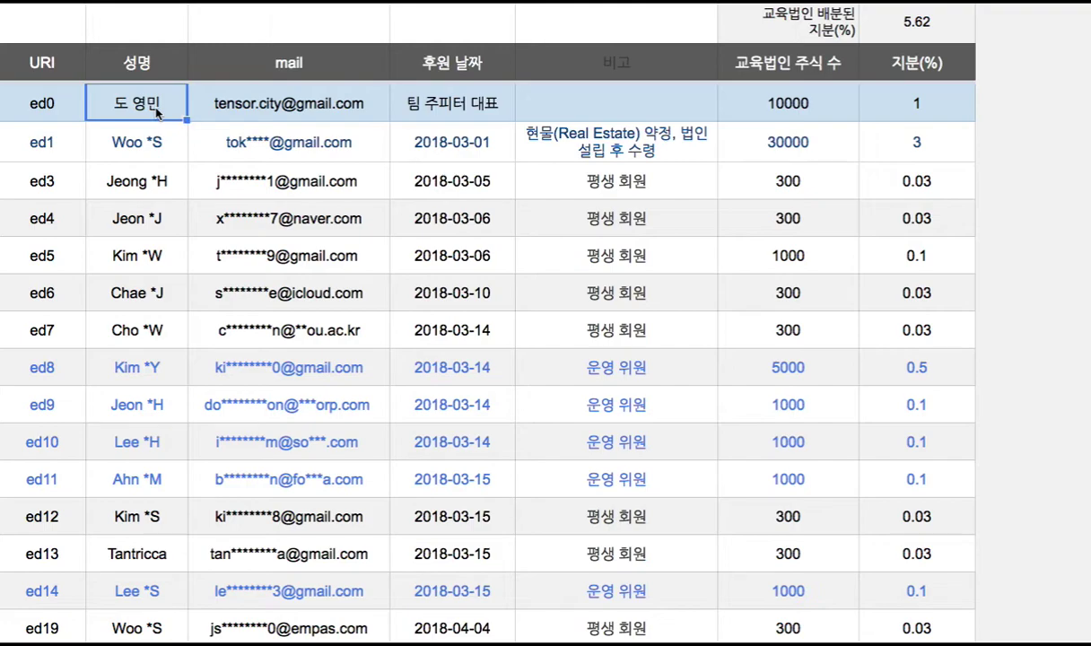
pyautogui.click(915, 103)
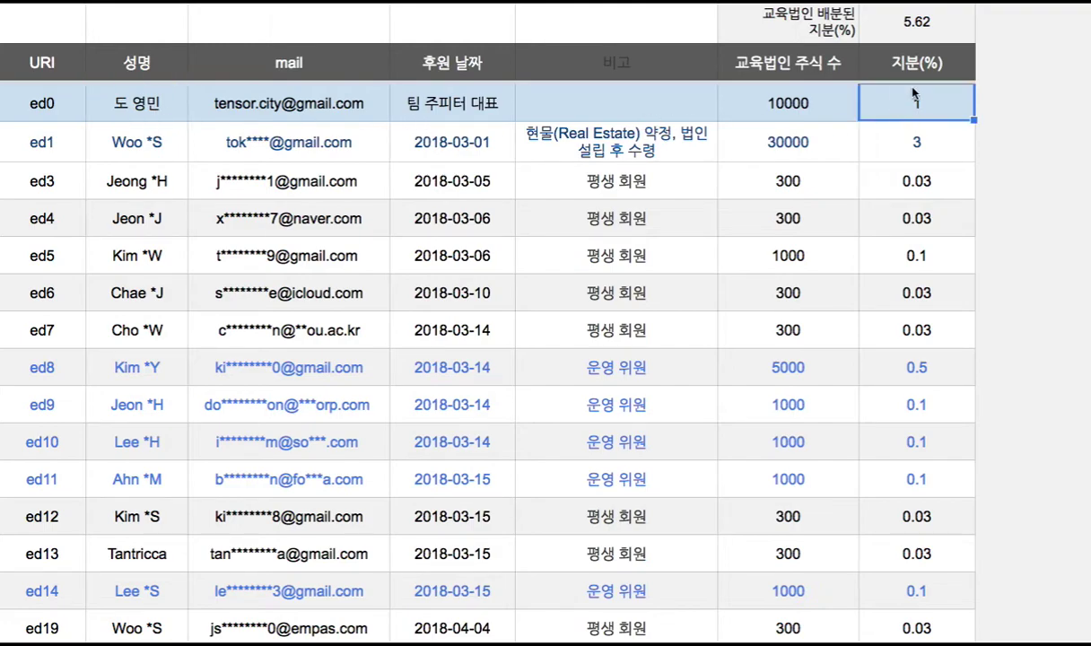
pyautogui.click(818, 109)
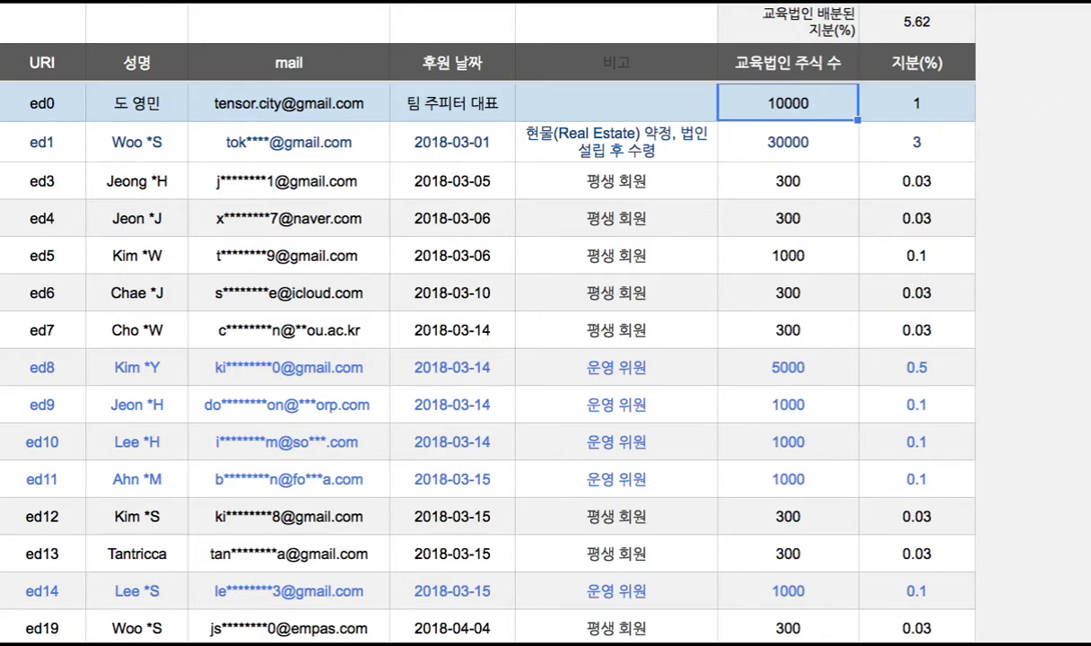
# Step: Examine the ed14 row further down the shareholder list, checking its identifier, masked name, masked e-mail and sponsorship date
pyautogui.scroll(-5, 487, 359)
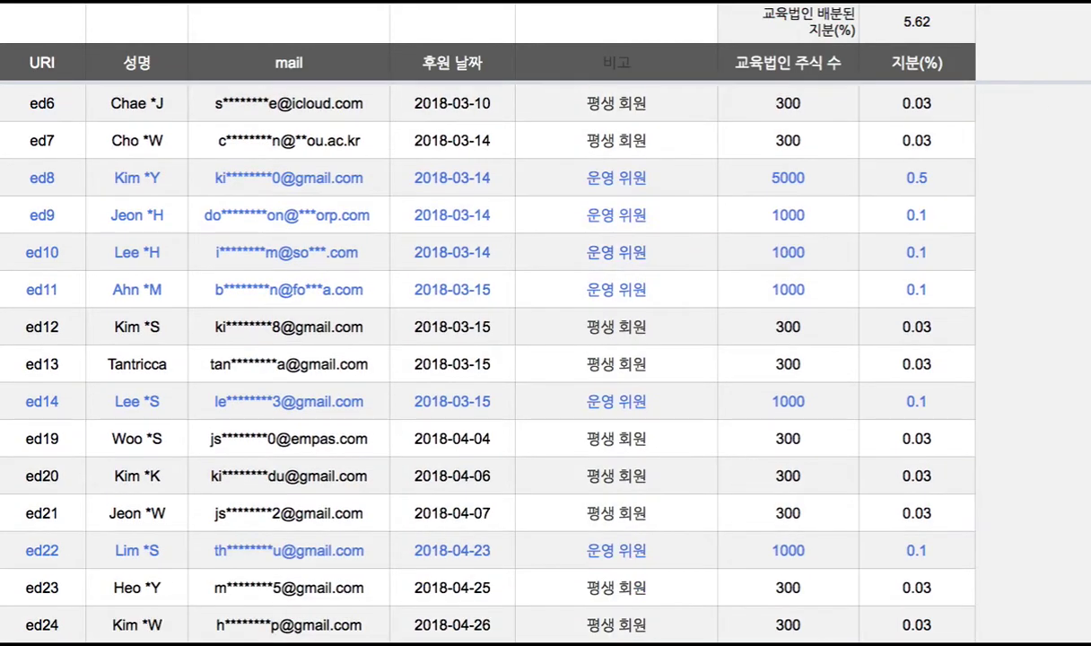
pyautogui.scroll(-3, 487, 359)
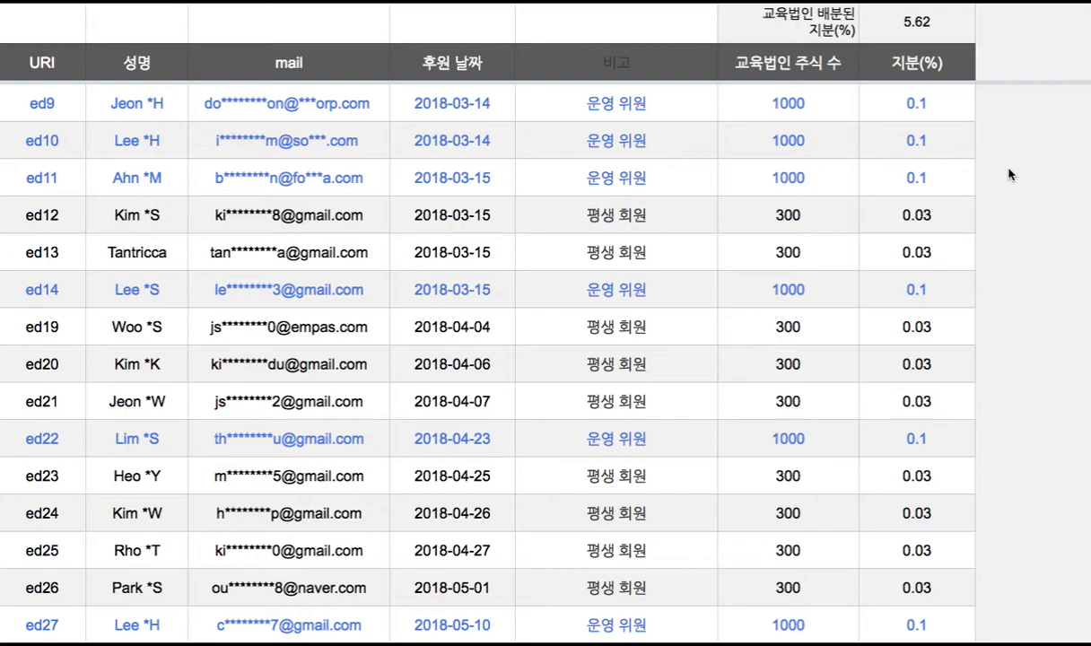
pyautogui.click(131, 298)
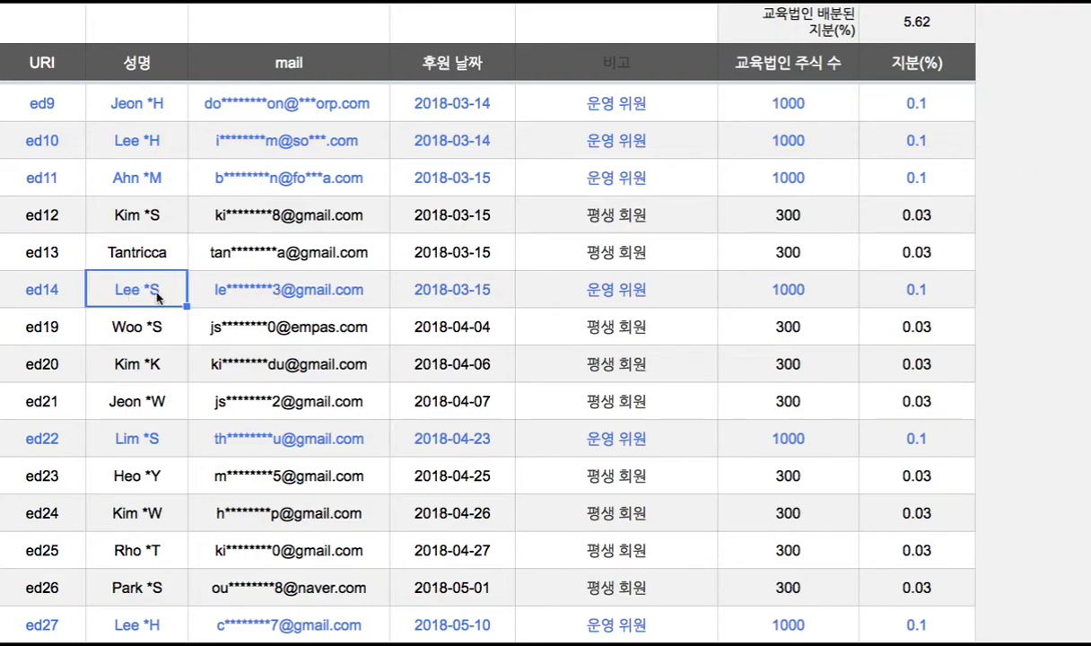
pyautogui.doubleClick(127, 298)
pyautogui.moveTo(147, 281); pyautogui.dragTo(172, 289)
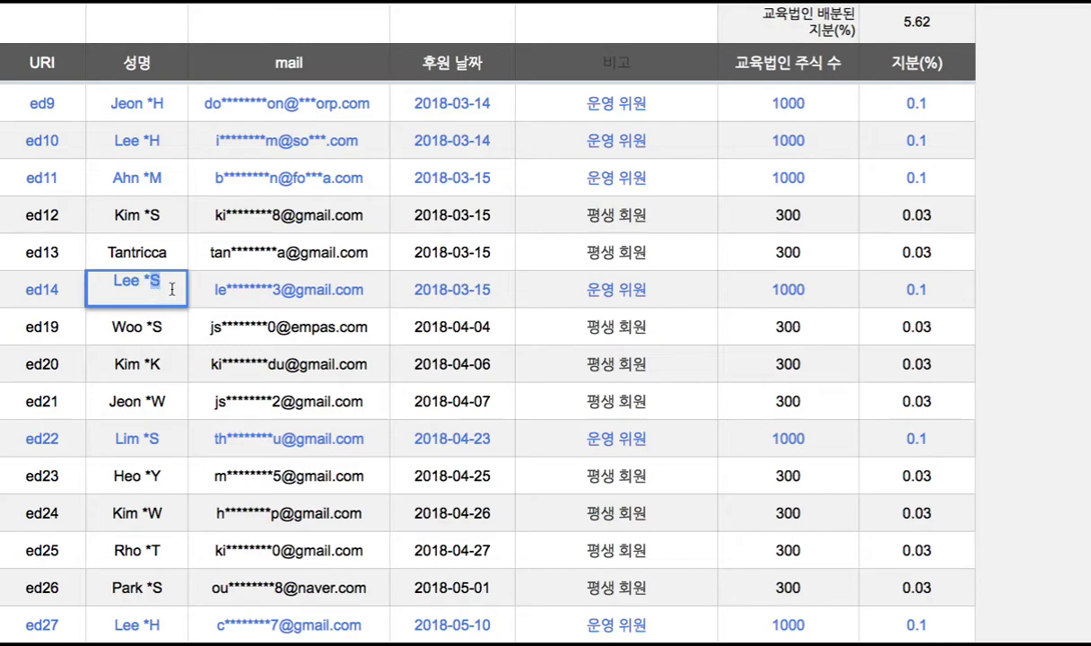
pyautogui.click(252, 290)
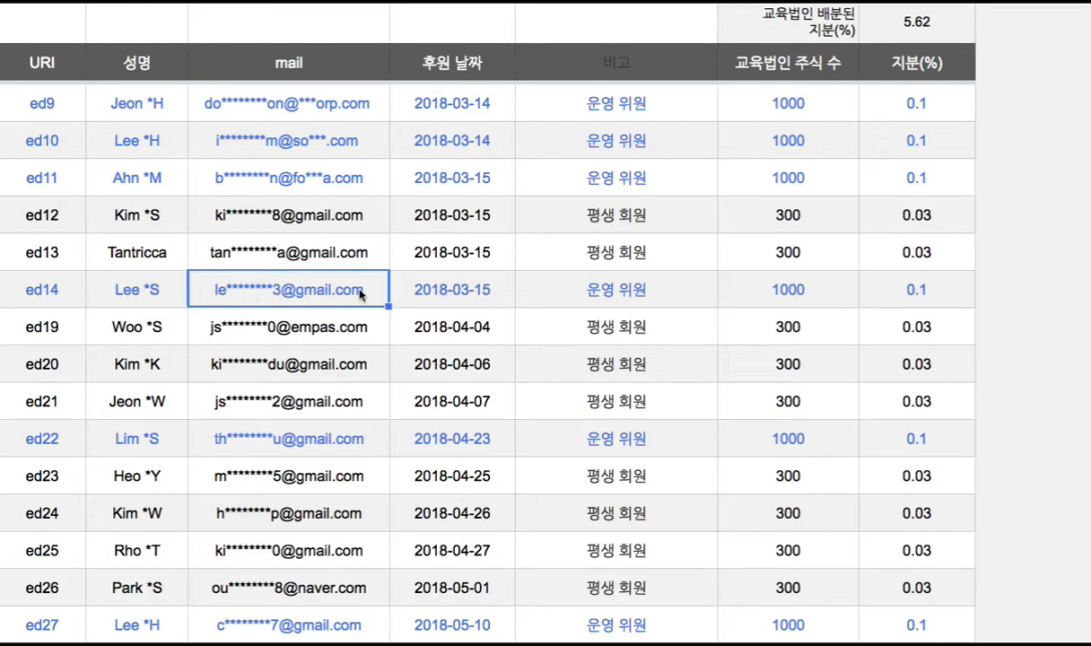
pyautogui.click(453, 289)
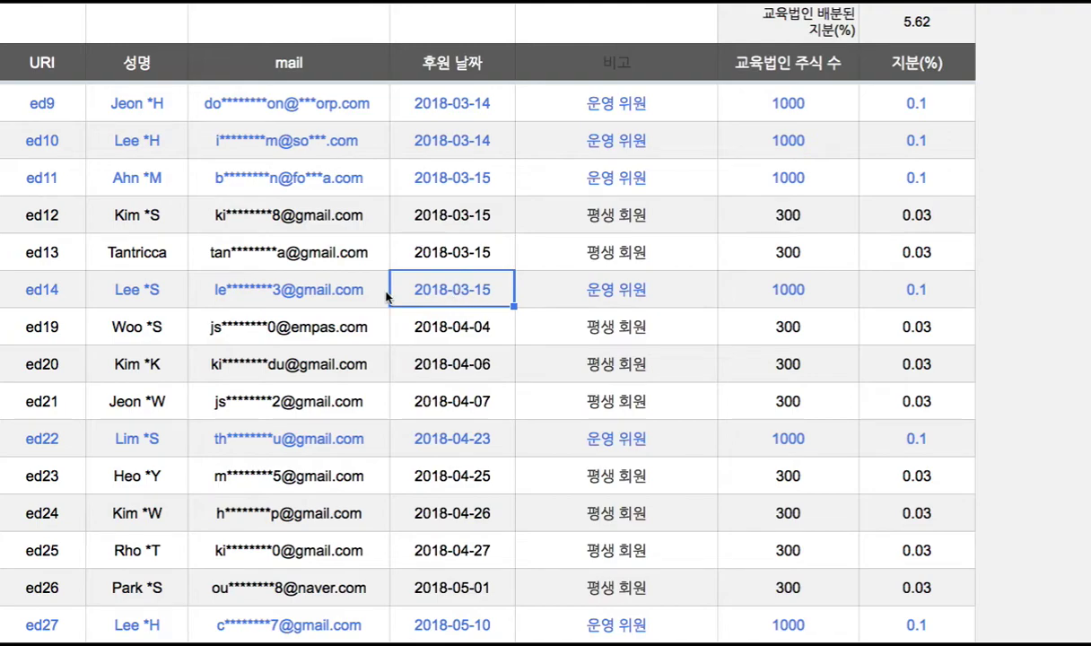
pyautogui.click(114, 285)
pyautogui.click(52, 295)
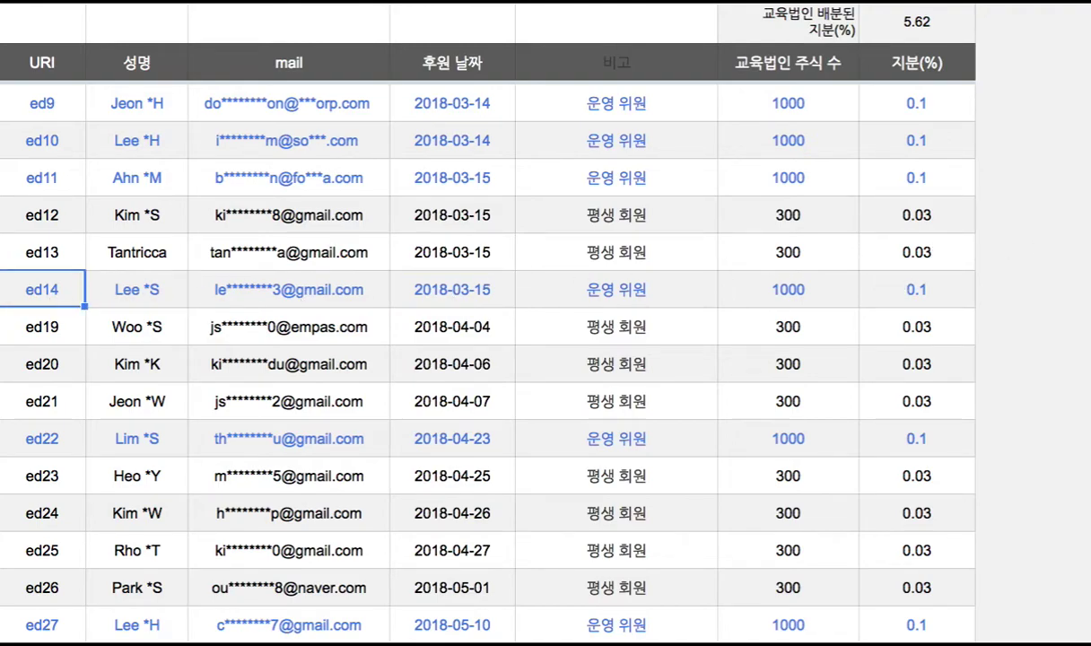
# Step: Review the remaining shareholder rows down to the ed39 entry at the end of the list
pyautogui.scroll(-1, 487, 358)
pyautogui.scroll(-10, 487, 359)
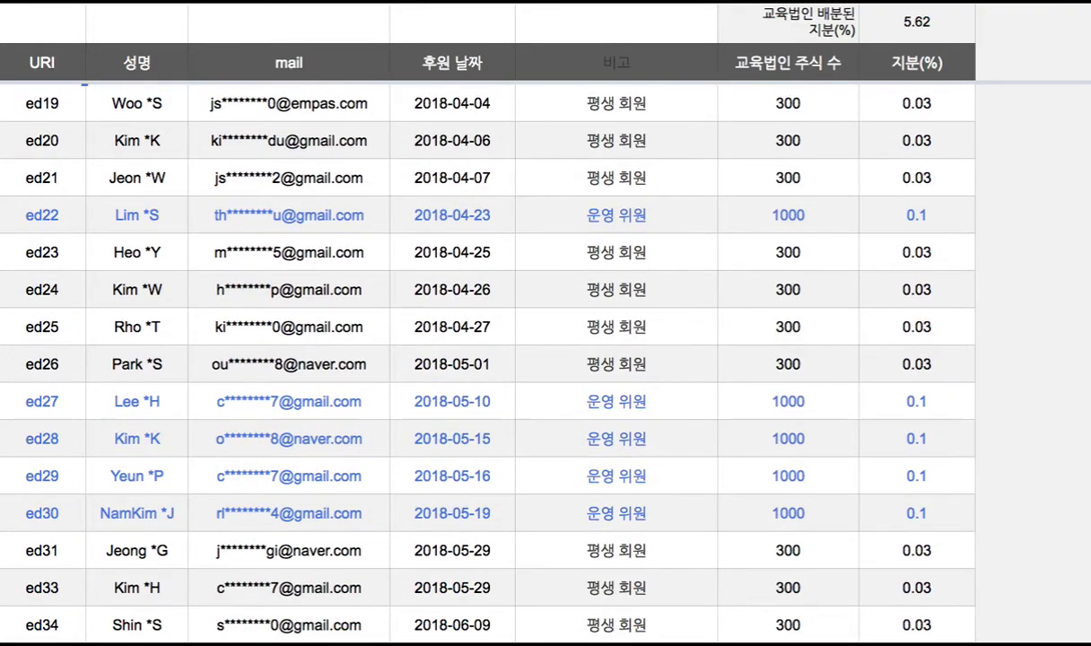
pyautogui.scroll(-9, 487, 359)
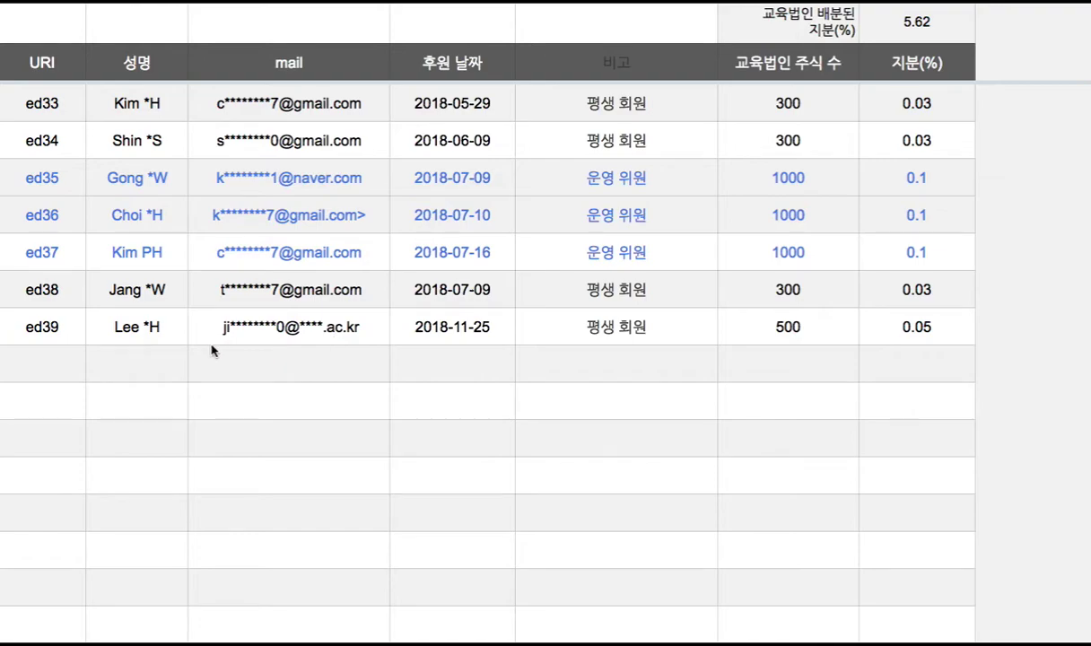
pyautogui.click(53, 316)
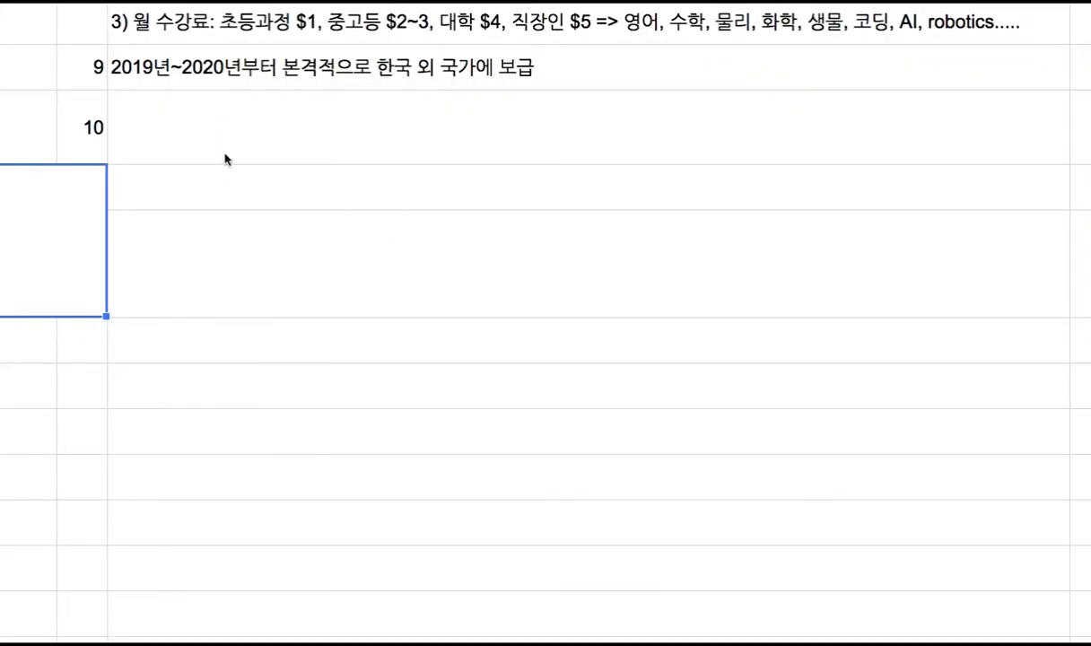
# Step: Begin the note in the empty cell beside number 10 with "후원금 모집 규모: 근로"
pyautogui.doubleClick(209, 129)
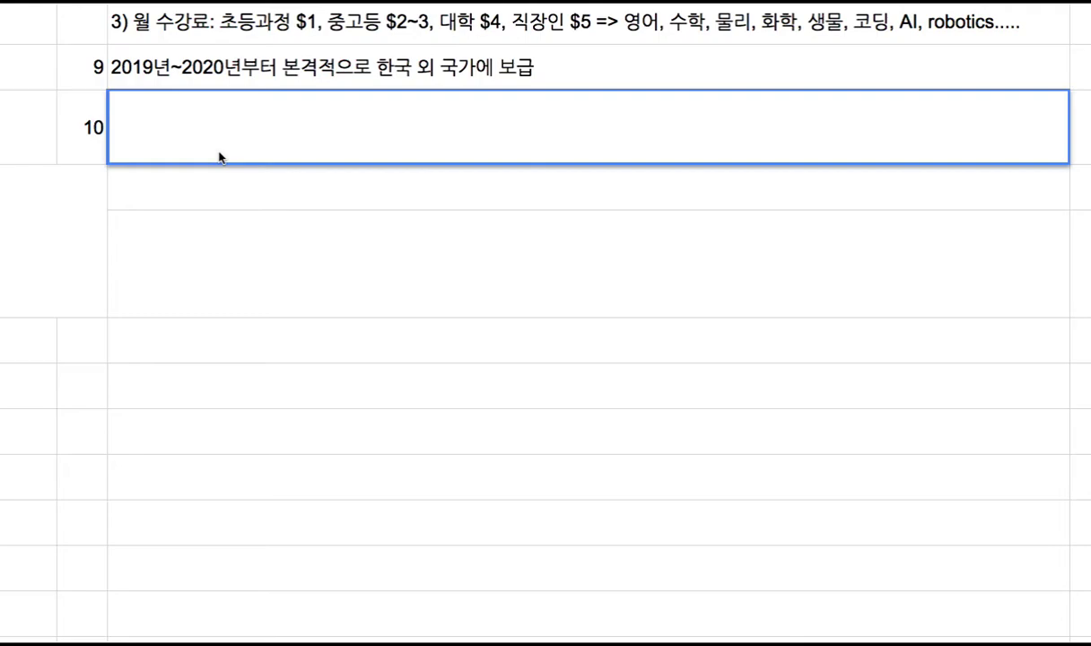
pyautogui.write('g')
pyautogui.press('BackSpace')
pyautogui.write('홍')
pyautogui.press('BackSpace')
pyautogui.write('후원금 ㅁ')
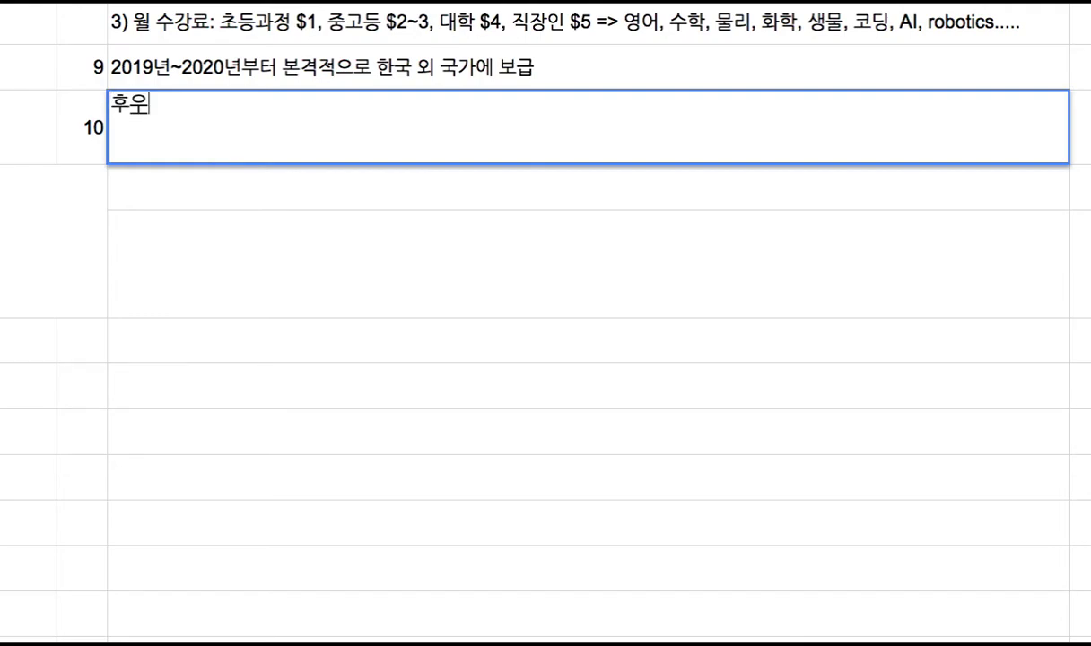
pyautogui.write('모집 규')
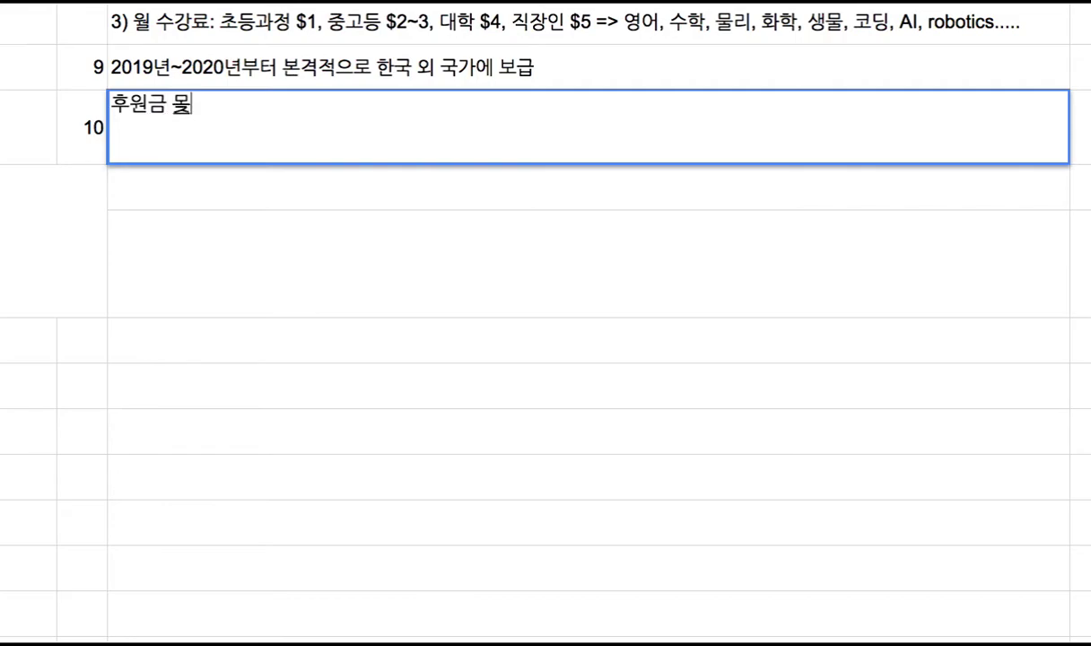
pyautogui.write('ㅁ:')
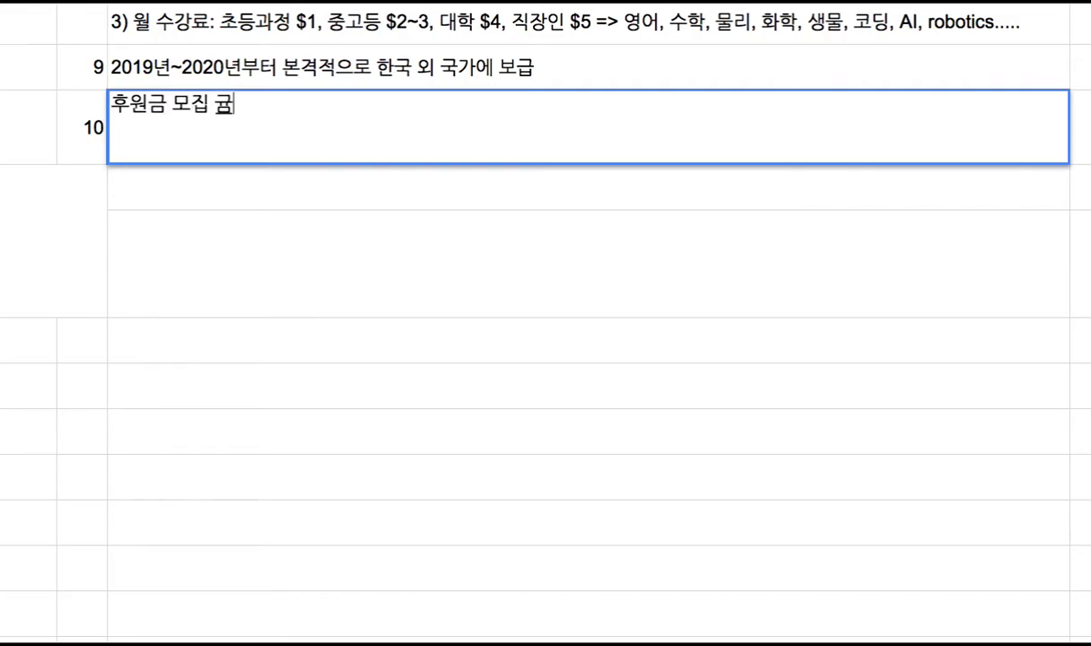
pyautogui.press('BackSpace')
pyautogui.press('BackSpace')
pyautogui.press('BackSpace')
pyautogui.press('BackSpace')
pyautogui.write('ㅠ모: 근로')
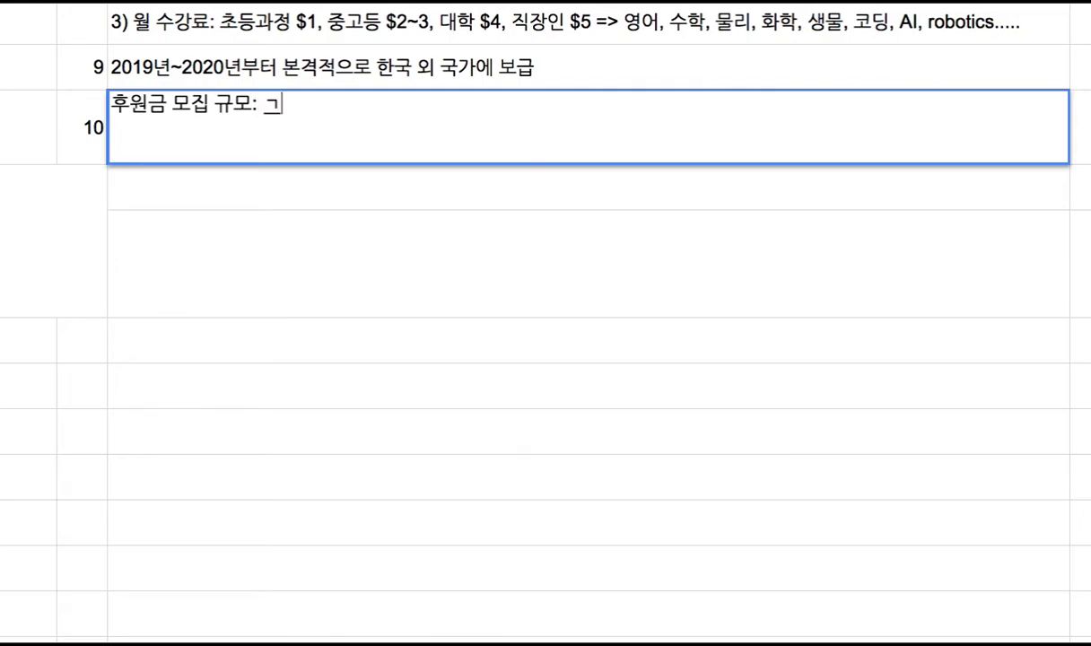
# Step: Continue note 10 with "복지복단 고용보험 교육비 환급 자격을 갖출"
pyautogui.write('복지')
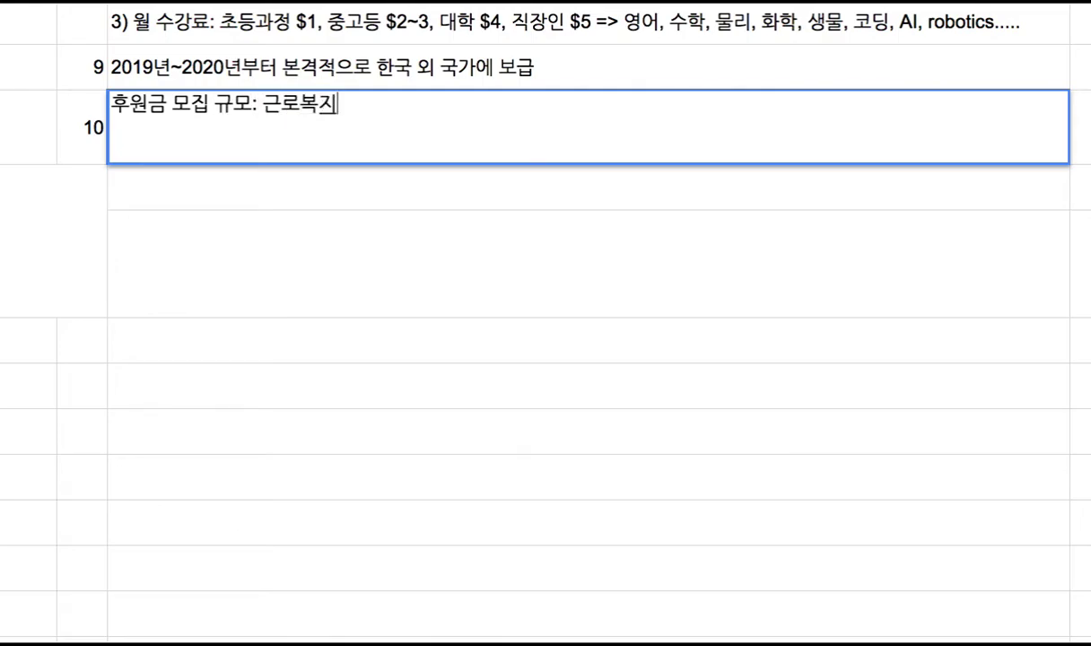
pyautogui.write('복단 ㄱㅗ요')
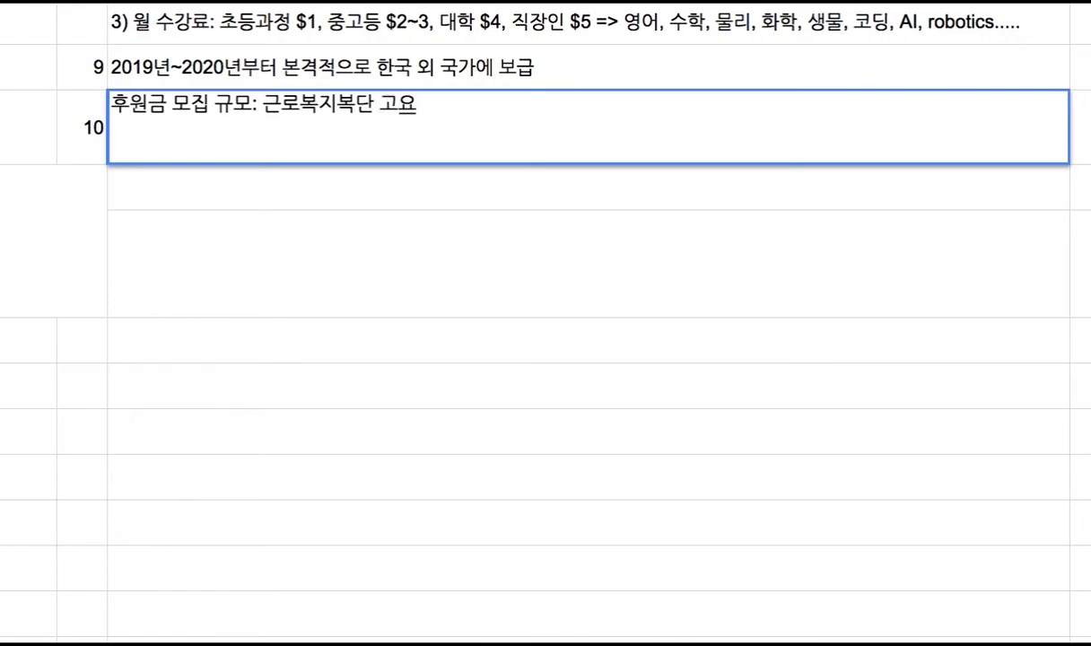
pyautogui.write('ㅇ보험 교')
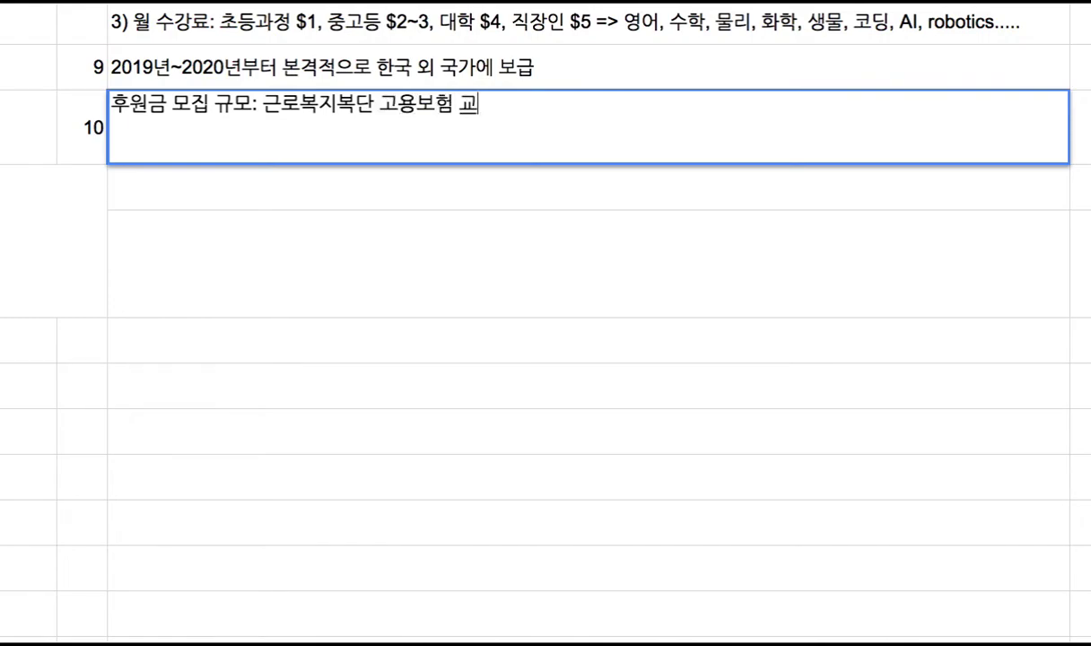
pyautogui.write('육비 환그')
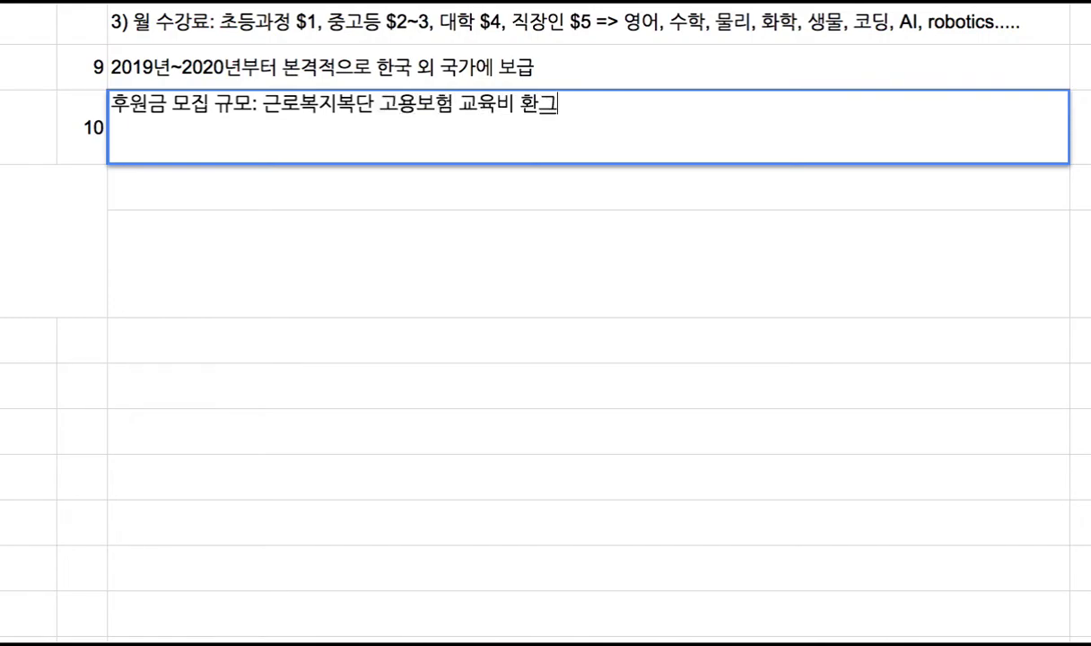
pyautogui.write('ㅂ 자격을 ')
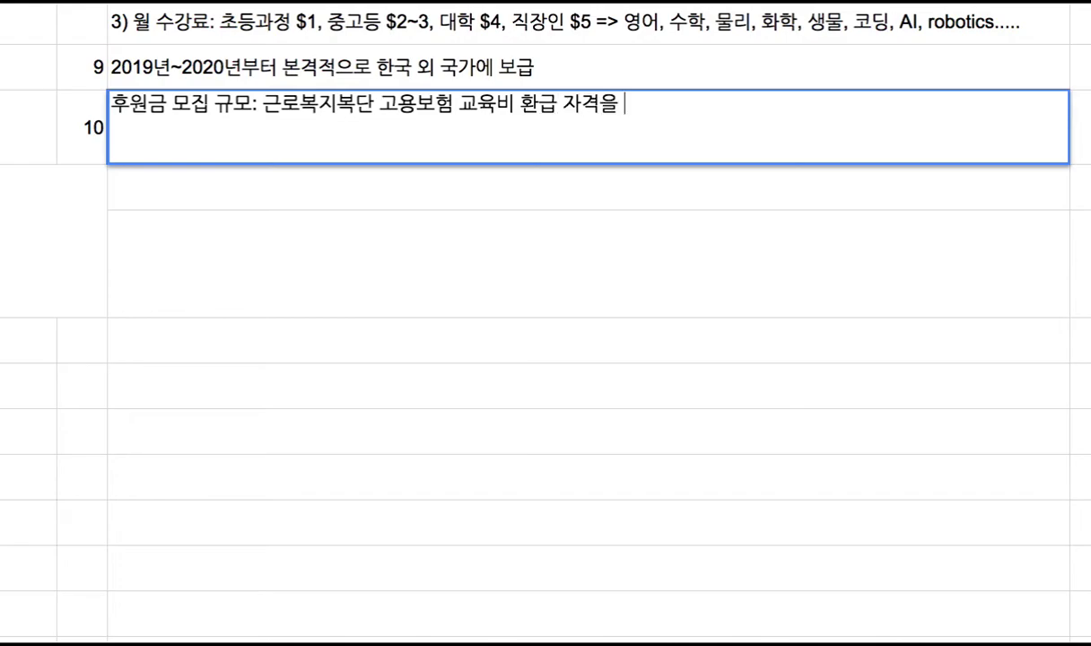
pyautogui.write('갖출 ')
# Step: Extend note 10 with "수 있는 법인에 대한 설립 자본금 등의 조건", correcting typing errors
pyautogui.write('수 있는')
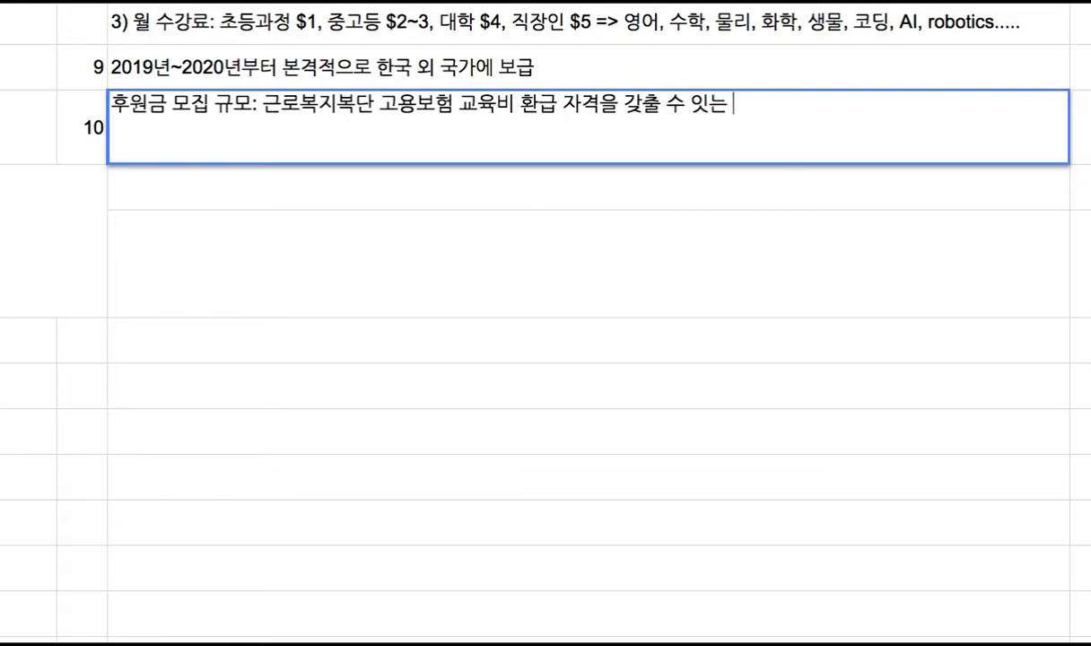
pyautogui.press('BackSpace')
pyautogui.press('BackSpace')
pyautogui.write('이ㅆ는 법인에 ㄷㅐ한 설비')
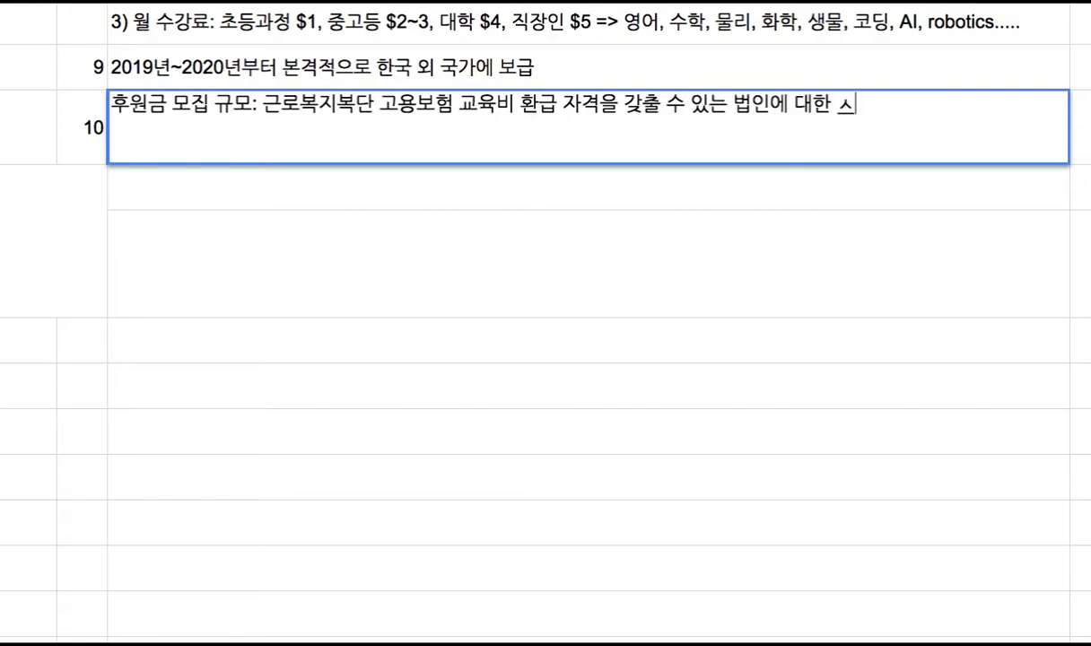
pyautogui.press('BackSpace')
pyautogui.press('BackSpace')
pyautogui.write('립')
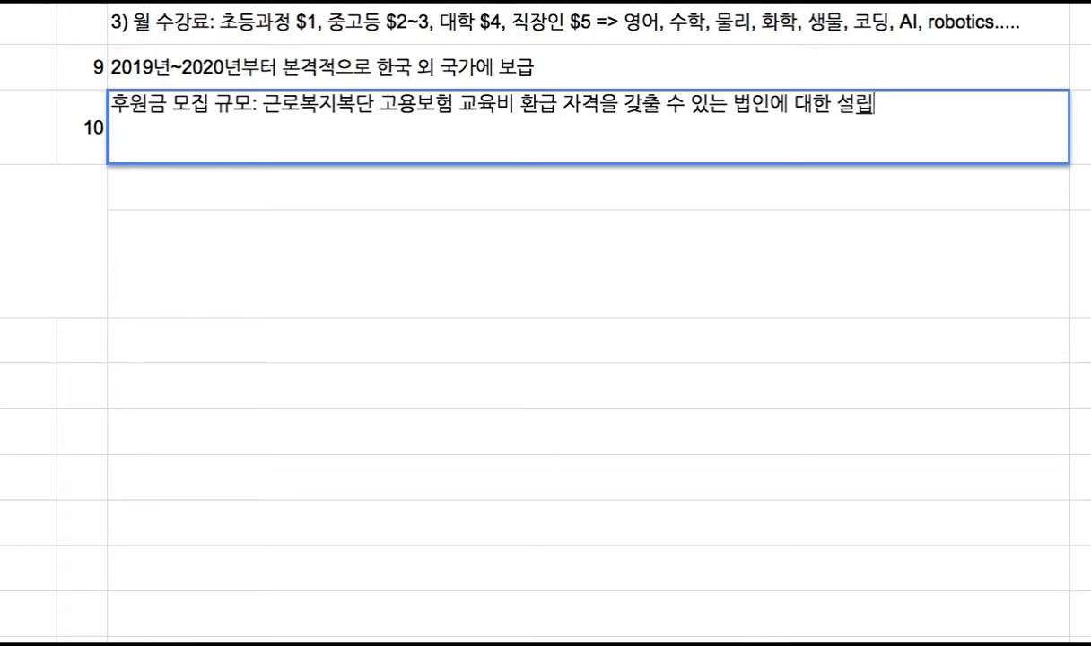
pyautogui.write(' 자본금 등의 저')
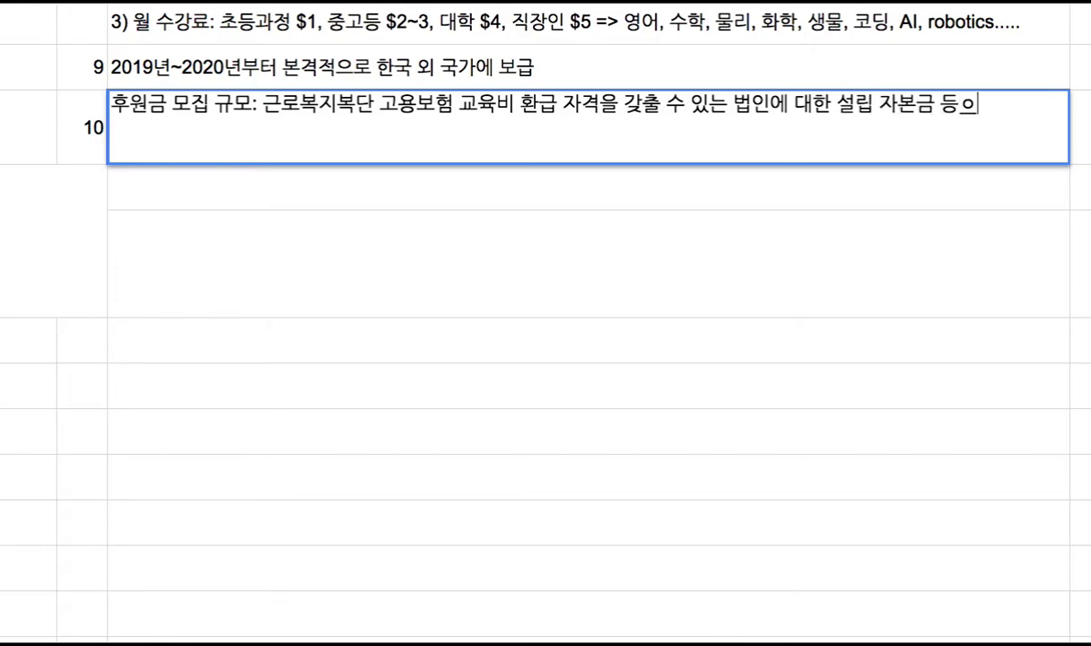
pyautogui.press('BackSpace')
pyautogui.write('ㅗ건')
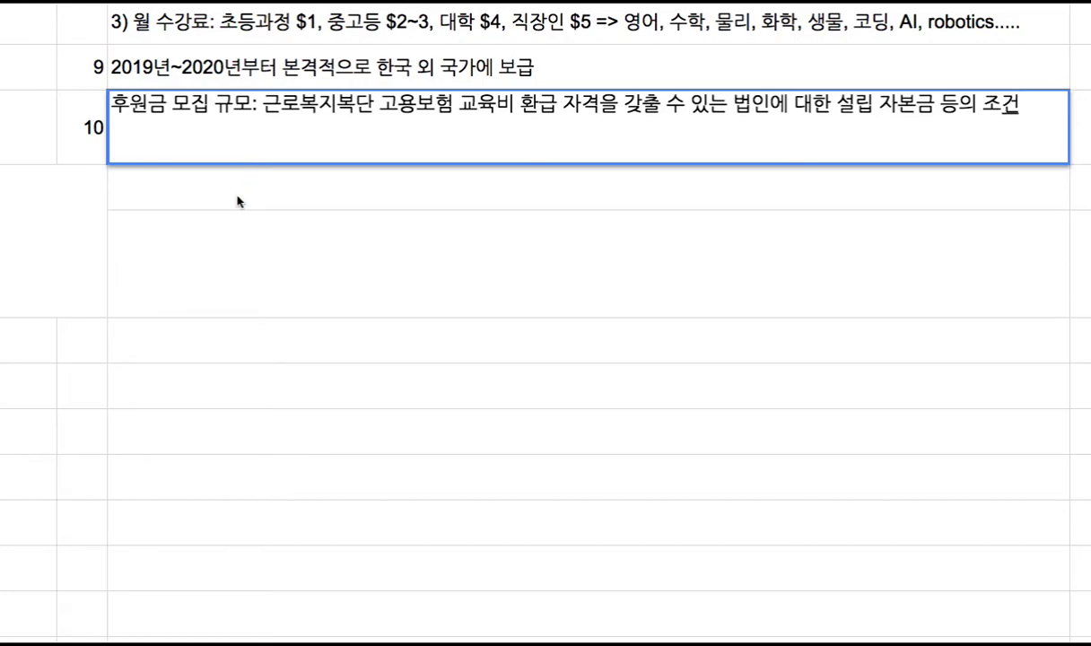
# Step: Complete note 10 by appending "과 초기 운영비" to the end of its text
pyautogui.press('Return')
pyautogui.click(494, 144)
pyautogui.press('Return')
pyautogui.write('과 초기 운')
pyautogui.write('영비')
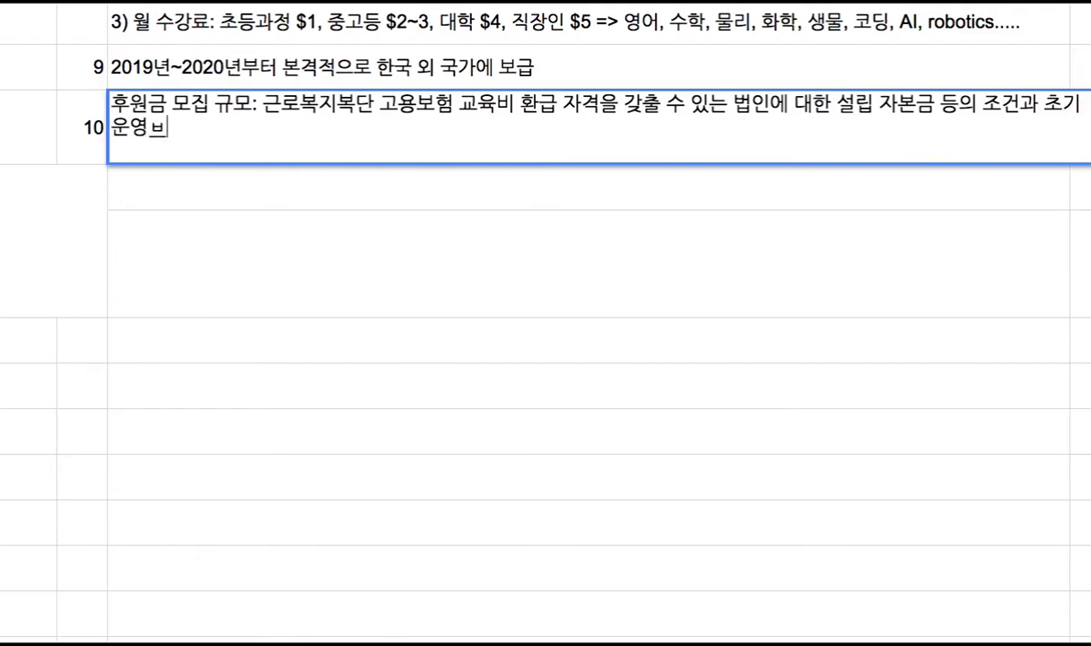
pyautogui.press('Return')
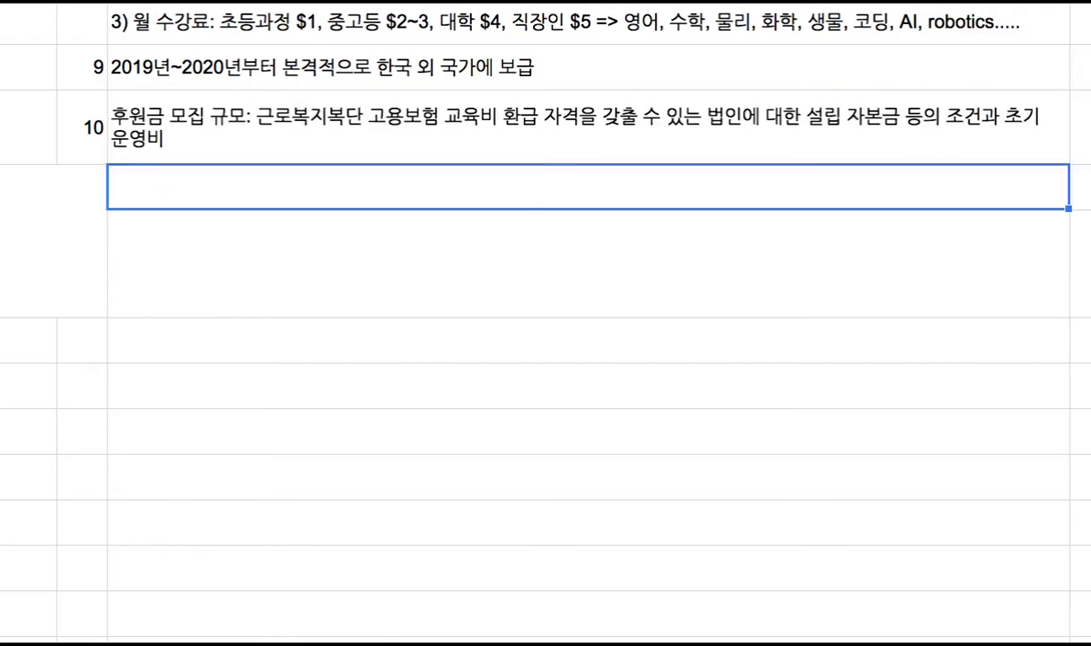
# Step: Add the sub-item "1) Openhash Campus, OpenLab" in the row directly below note 10
pyautogui.doubleClick(959, 185)
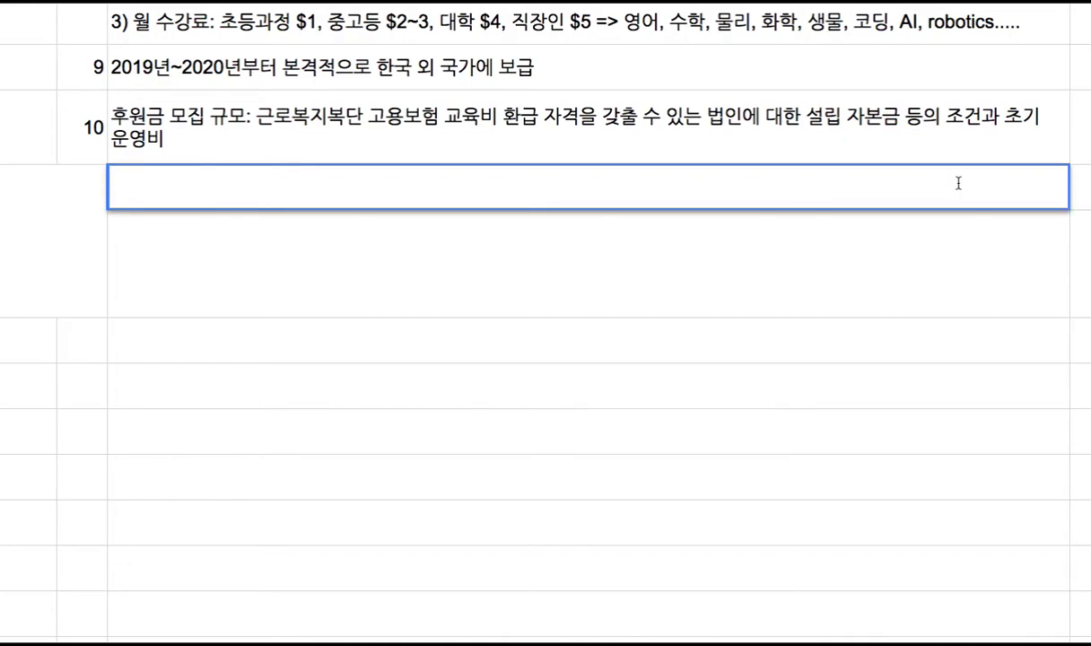
pyautogui.write('1) Open')
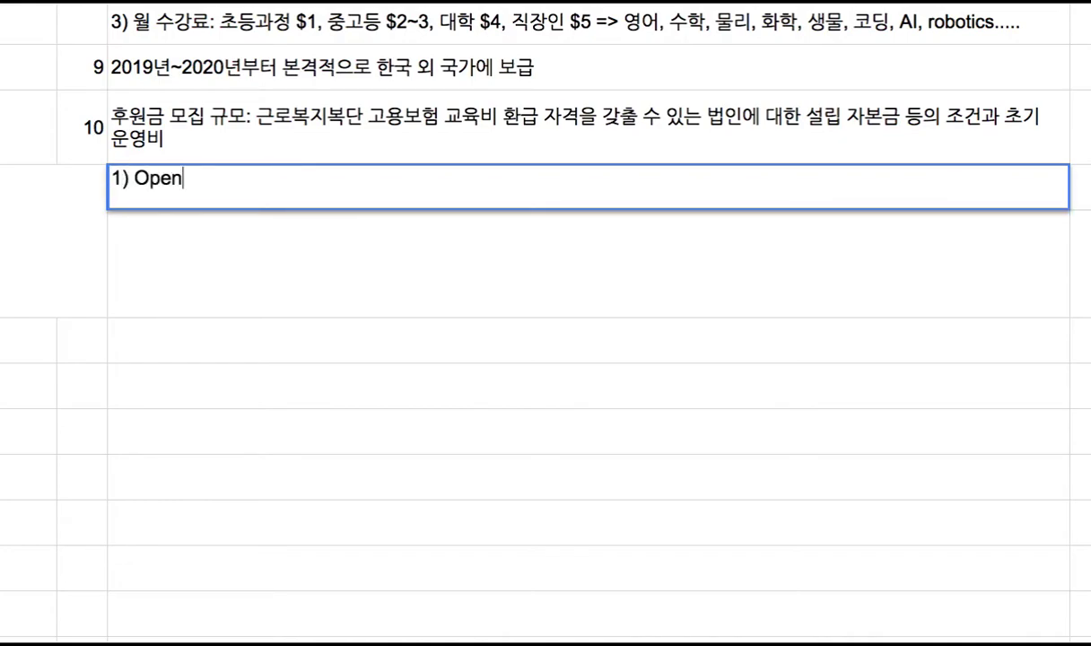
pyautogui.write('hash C')
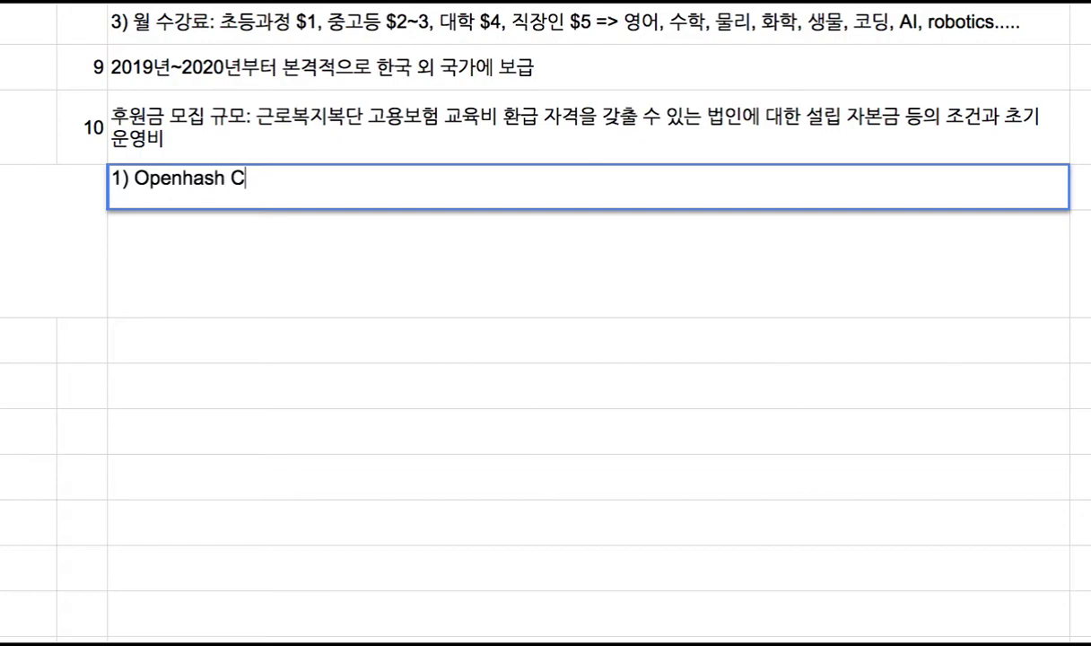
pyautogui.write('ampus, ')
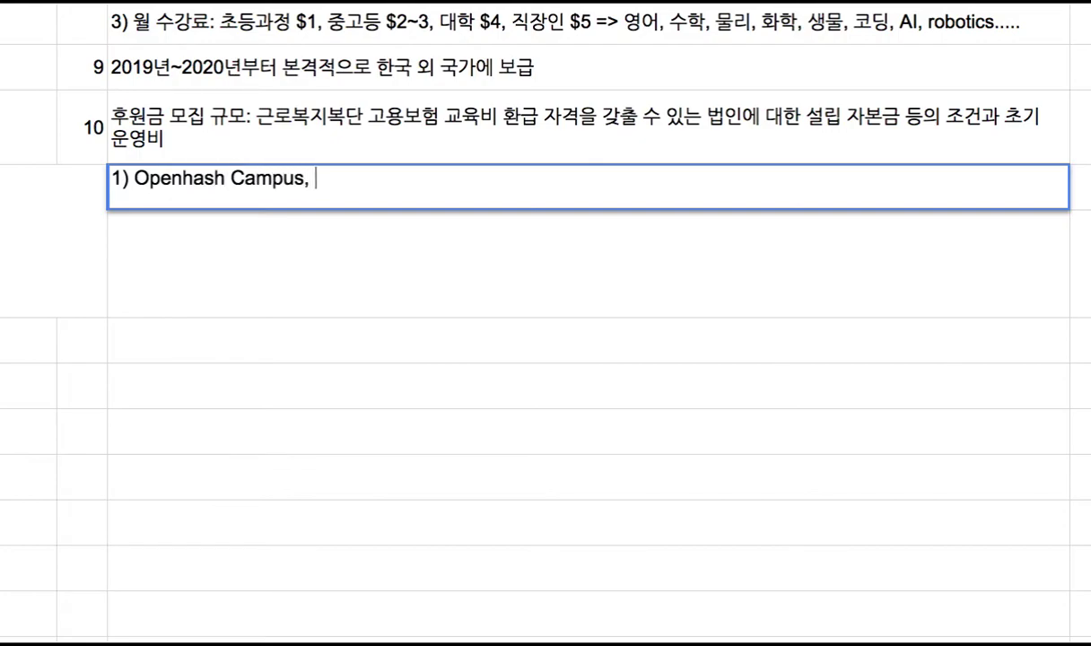
pyautogui.write('OpenL')
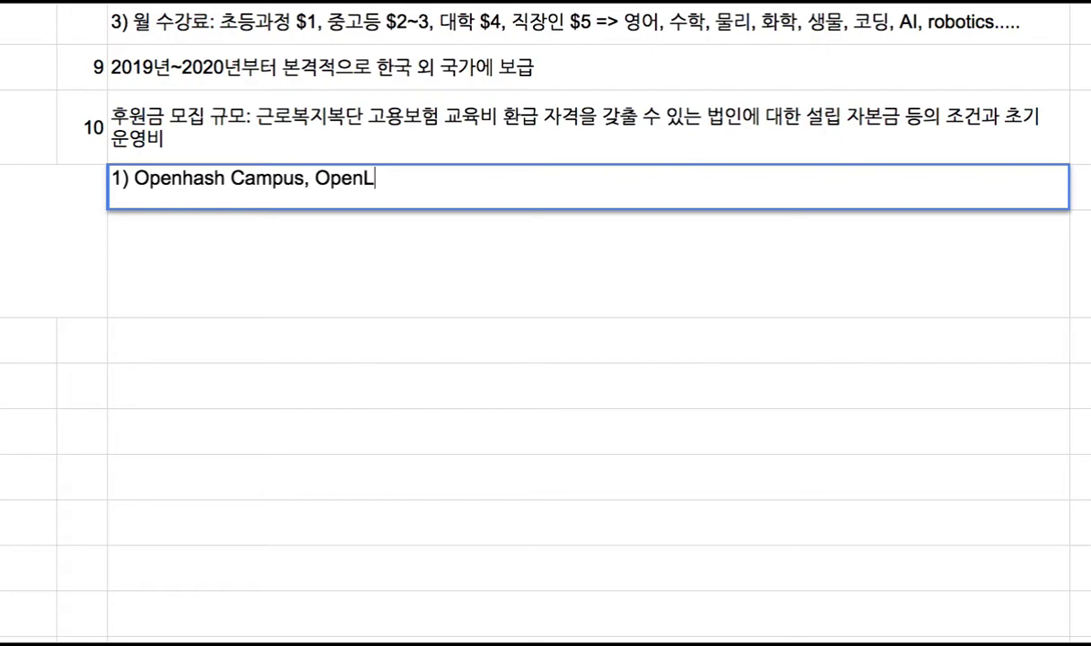
pyautogui.write('ab')
pyautogui.click(219, 180)
pyautogui.moveTo(166, 180); pyautogui.dragTo(375, 179)
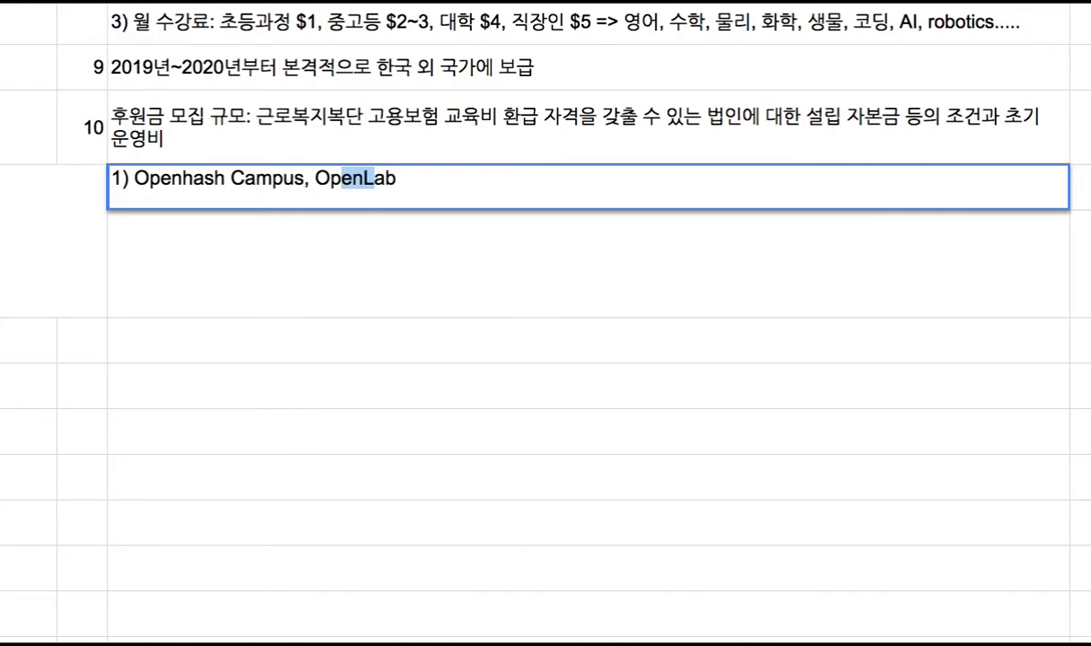
# Step: Add the sub-item "2) 50만원:" below the Openhash Campus, OpenLab entry
pyautogui.click(180, 248)
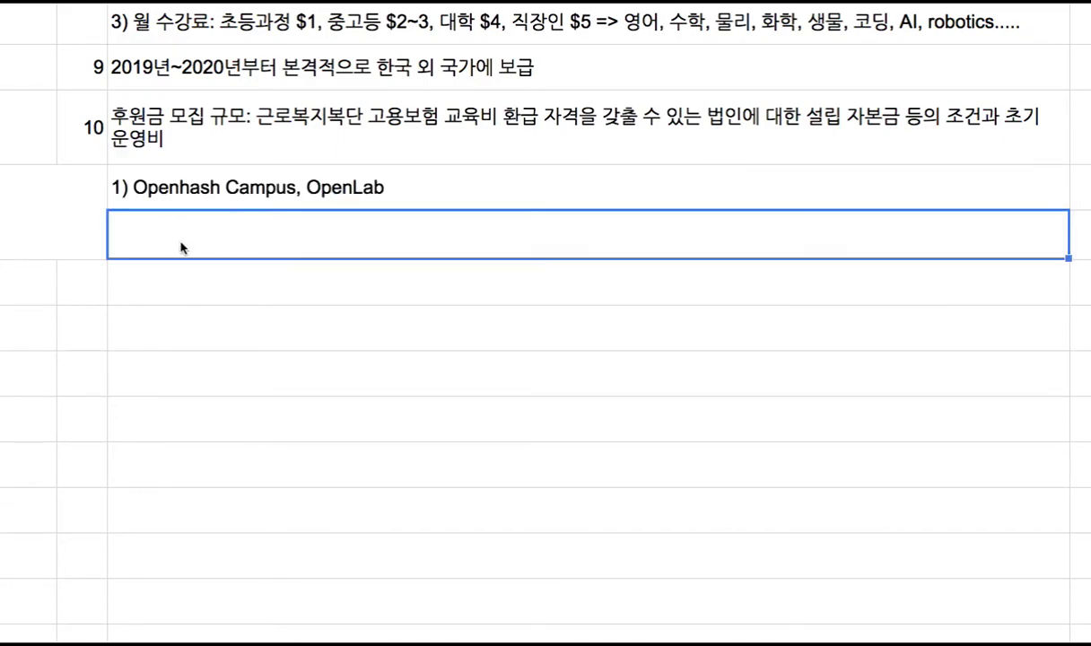
pyautogui.write('2) ')
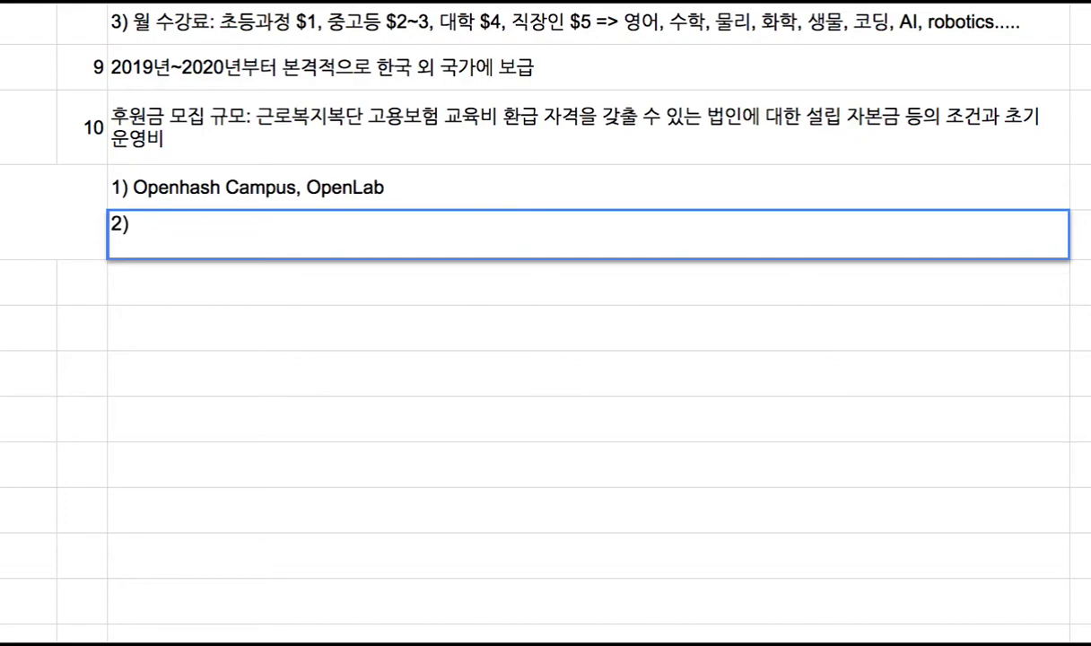
pyautogui.write('50aks')
pyautogui.press('BackSpace')
pyautogui.press('BackSpace')
pyautogui.press('BackSpace')
pyautogui.write('ak')
pyautogui.press('BackSpace')
pyautogui.press('BackSpace')
pyautogui.write('akd')
pyautogui.press('BackSpace')
pyautogui.press('BackSpace')
pyautogui.press('BackSpace')
pyautogui.write('만원:')
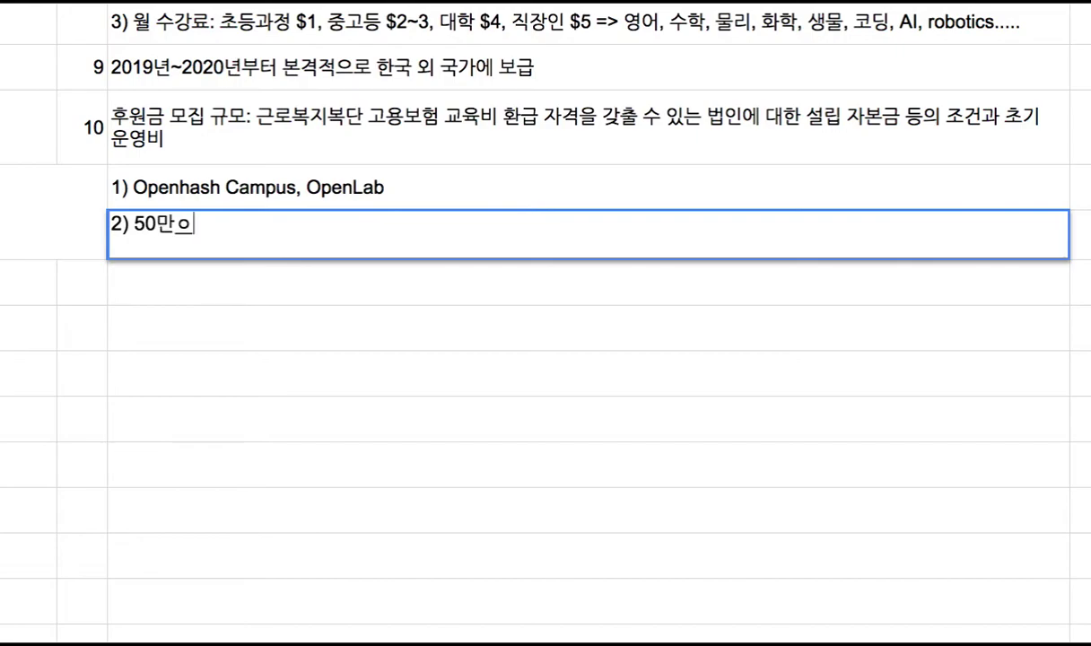
pyautogui.press('Return')
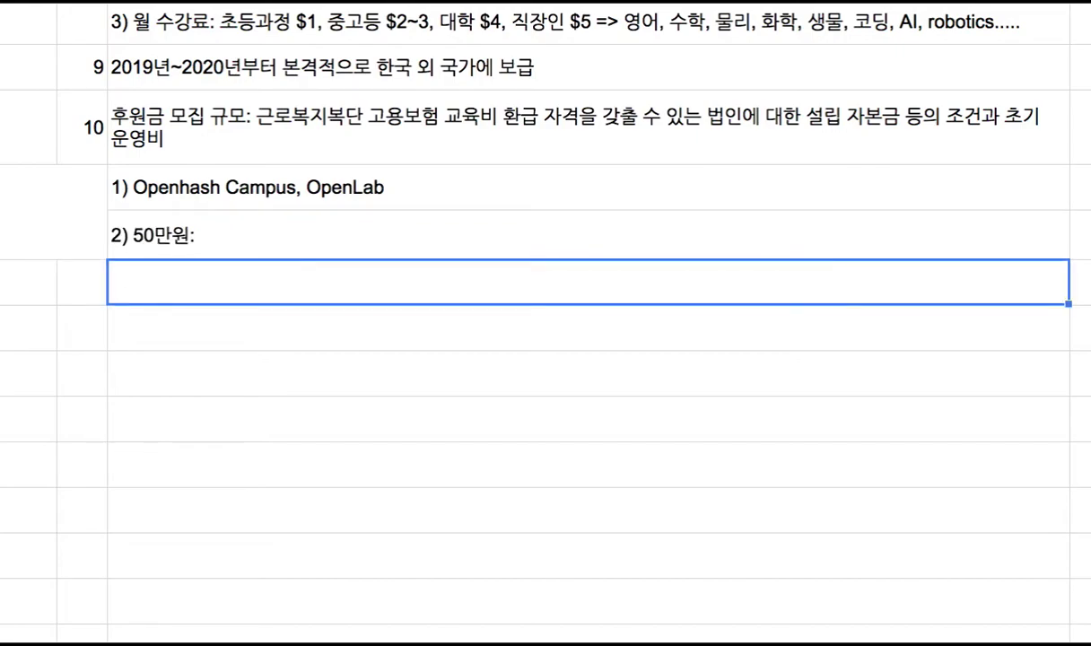
# Step: Add the sub-item "3) 100만원:" below the 50만원 entry
pyautogui.write('3) 10')
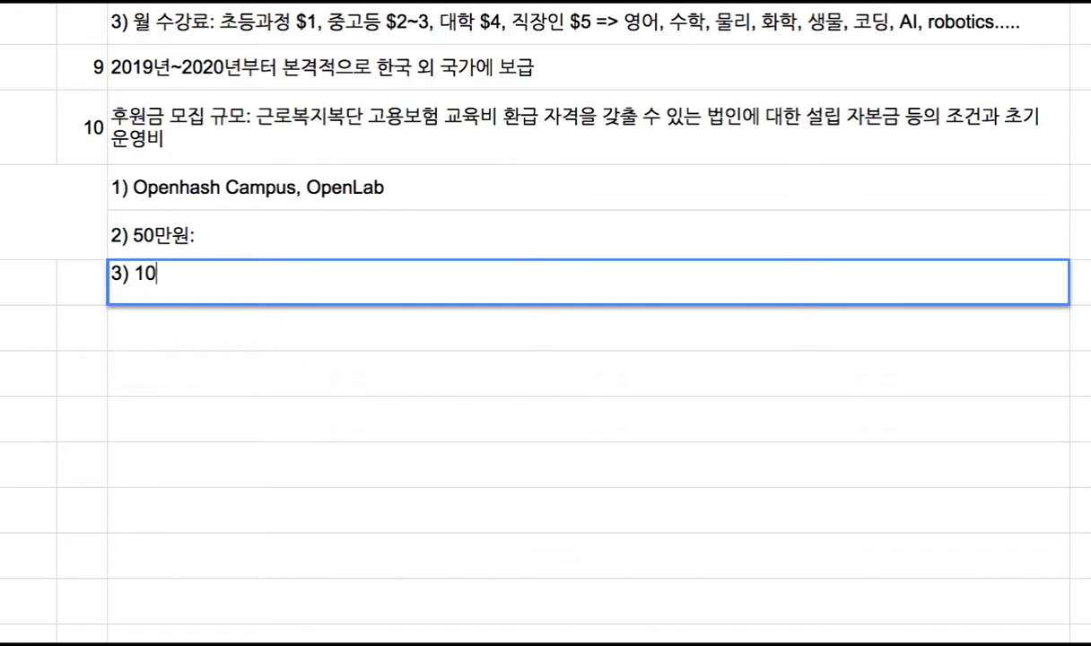
pyautogui.write('0만원:')
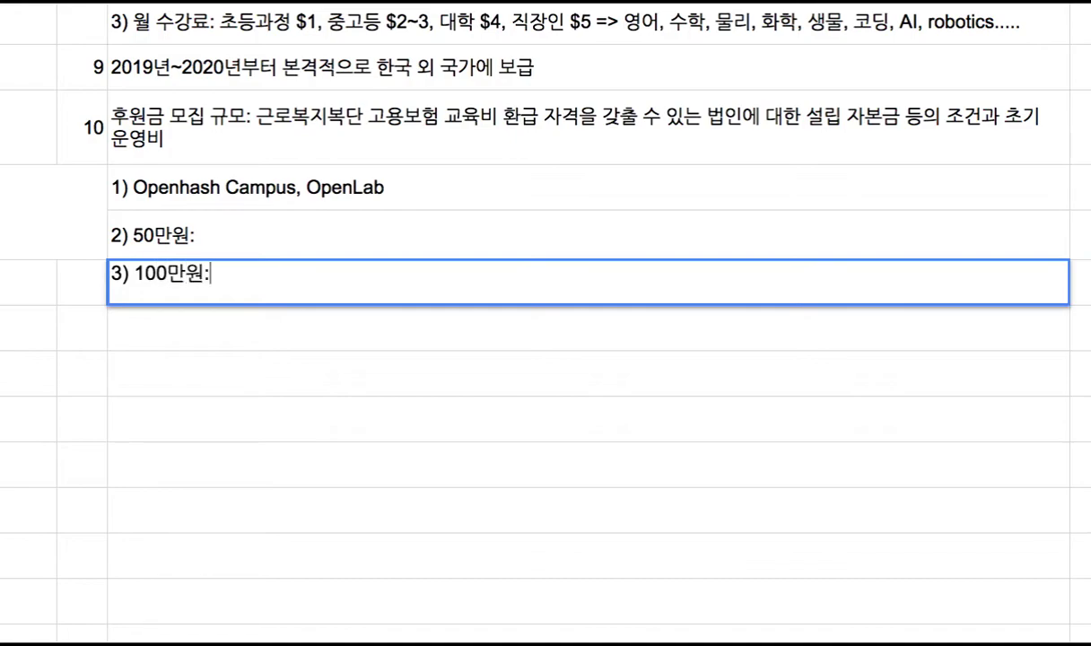
pyautogui.click(197, 227)
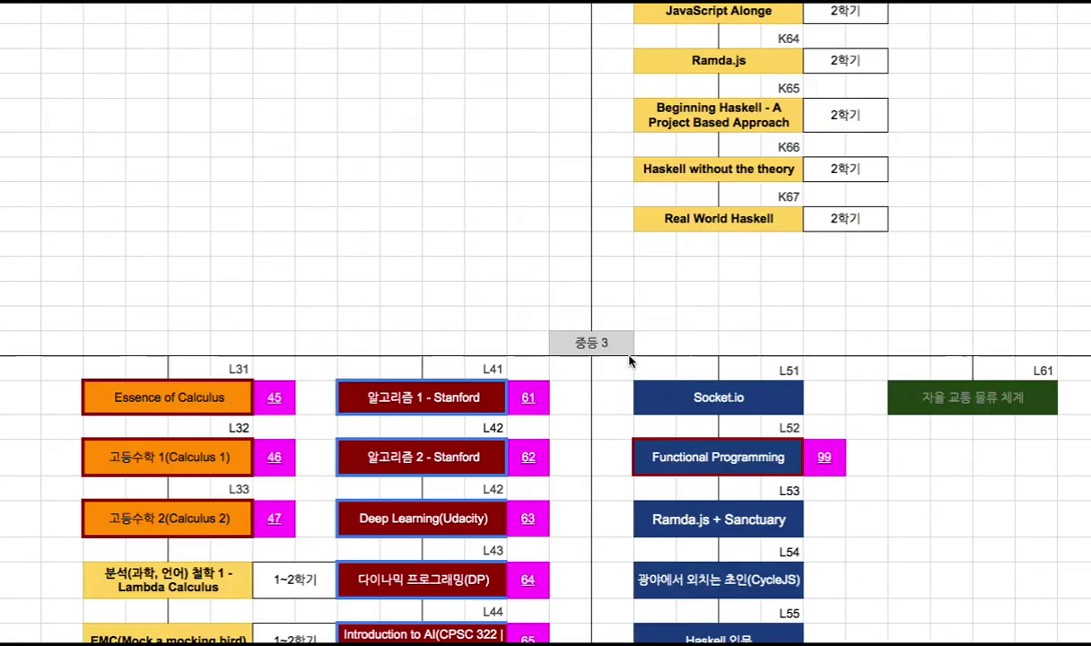
# Step: Examine the curriculum map's course blocks, from OpenLab K(indergarten) through the elementary levels to the 중등 2 and 중등 3 courses
pyautogui.scroll(4, 664, 202)
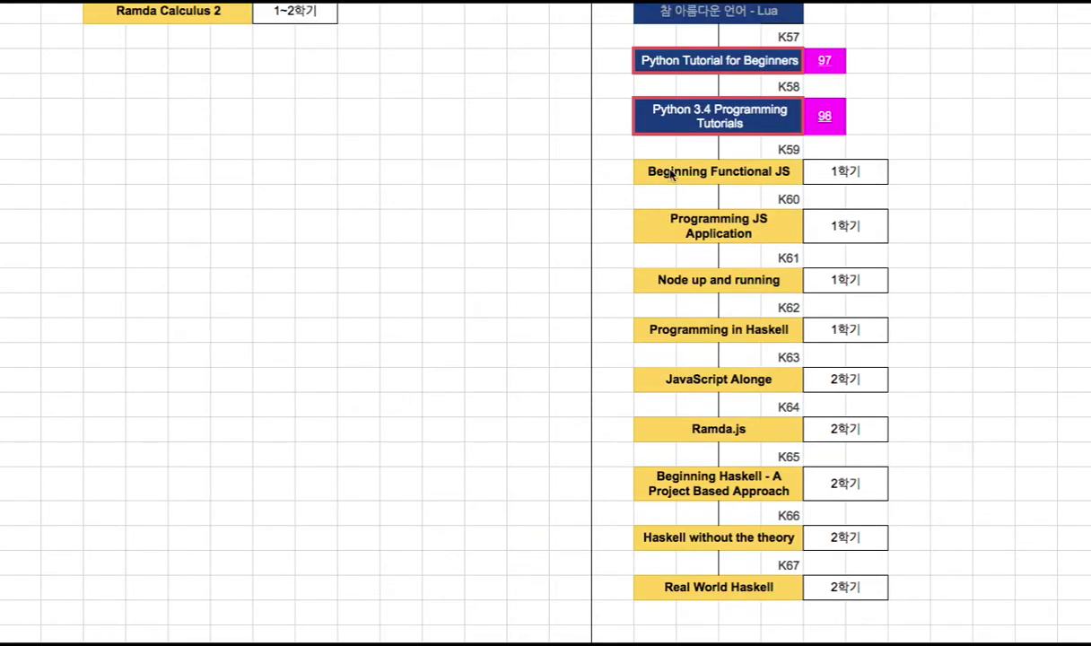
pyautogui.scroll(15, 641, 377)
pyautogui.scroll(10, 651, 359)
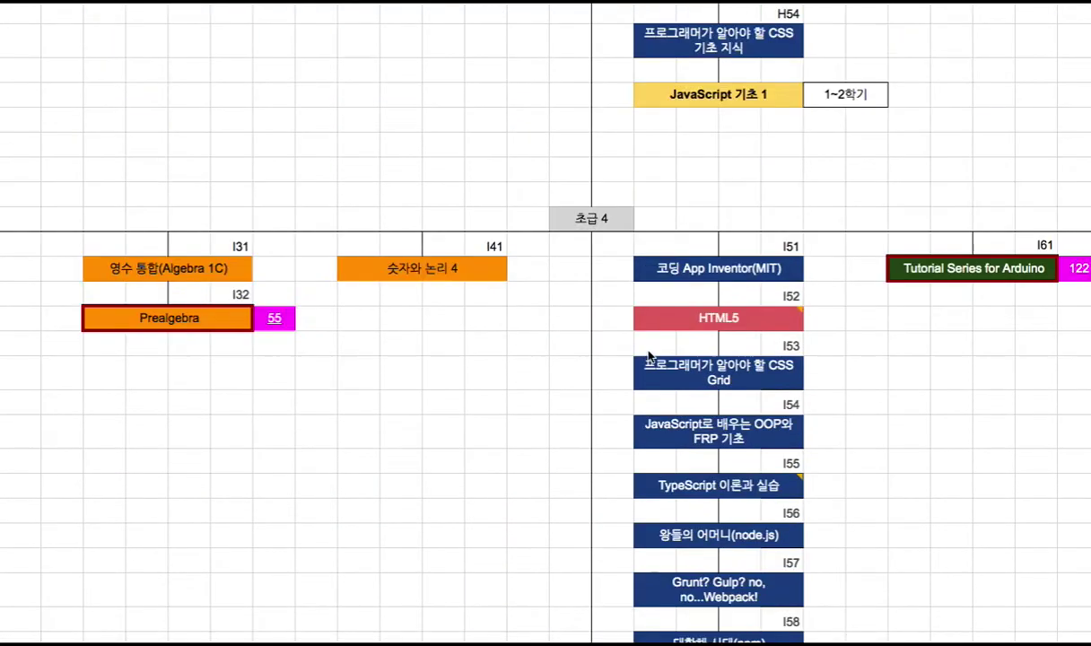
pyautogui.scroll(10, 651, 356)
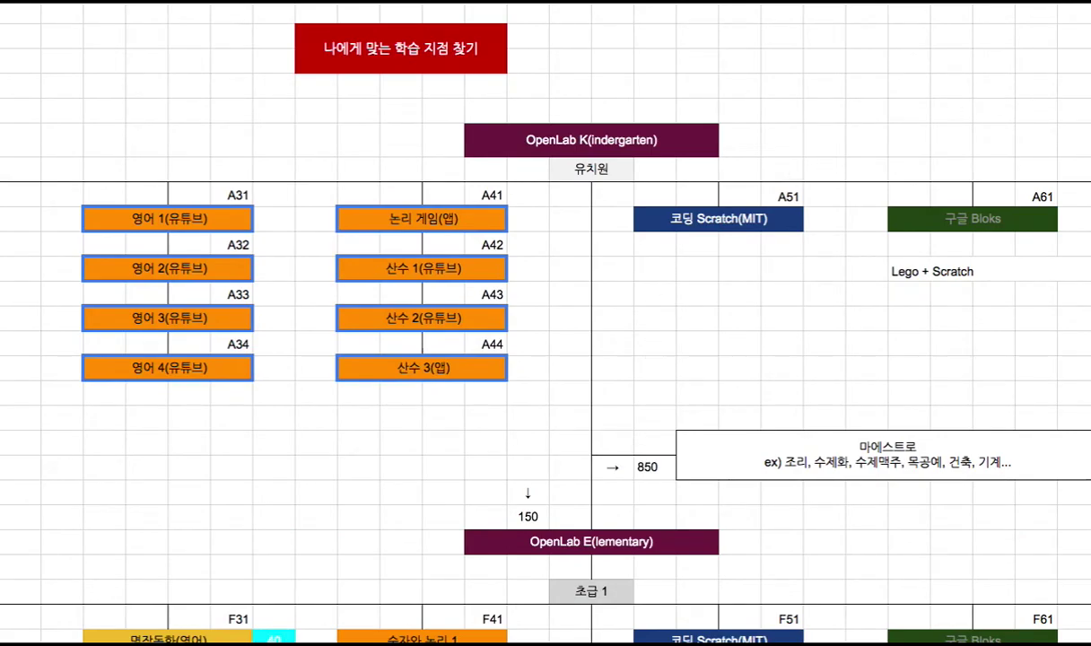
pyautogui.scroll(-20, 546, 323)
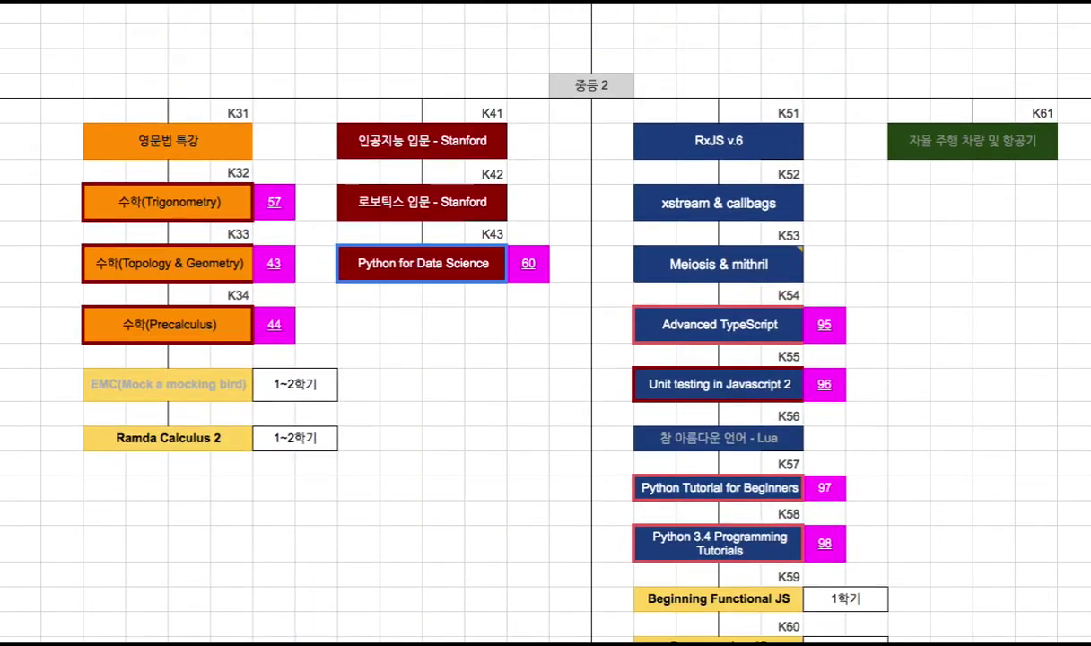
pyautogui.scroll(-5, 545, 323)
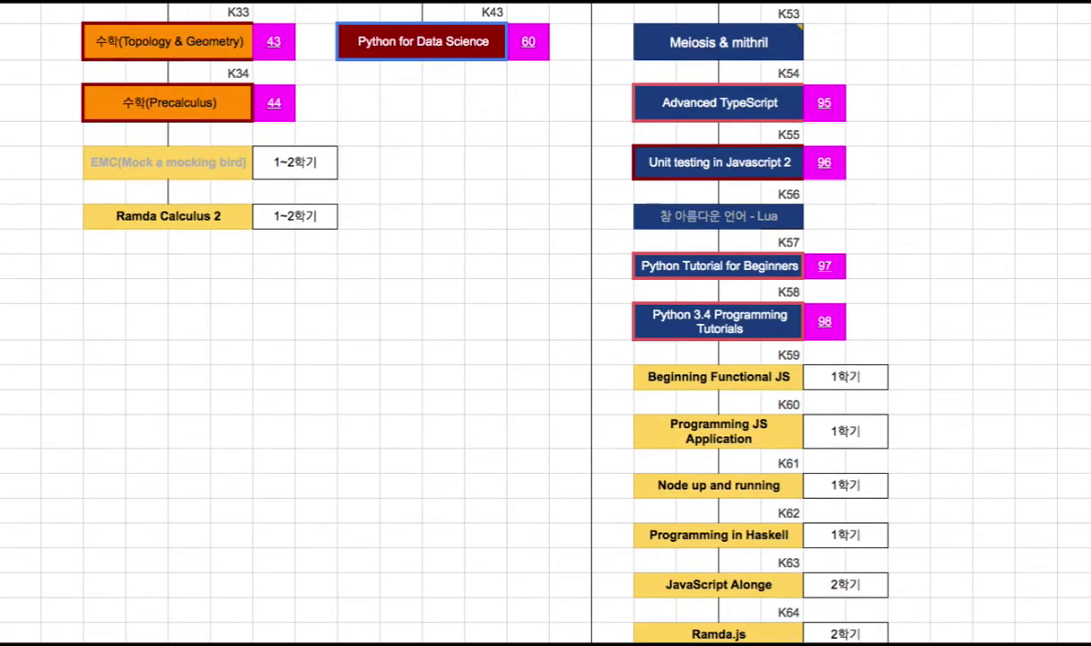
# Step: Examine the curriculum map's course blocks L59 to L65, including Learn You a Haskell for Great Good!
pyautogui.scroll(-20, 545, 323)
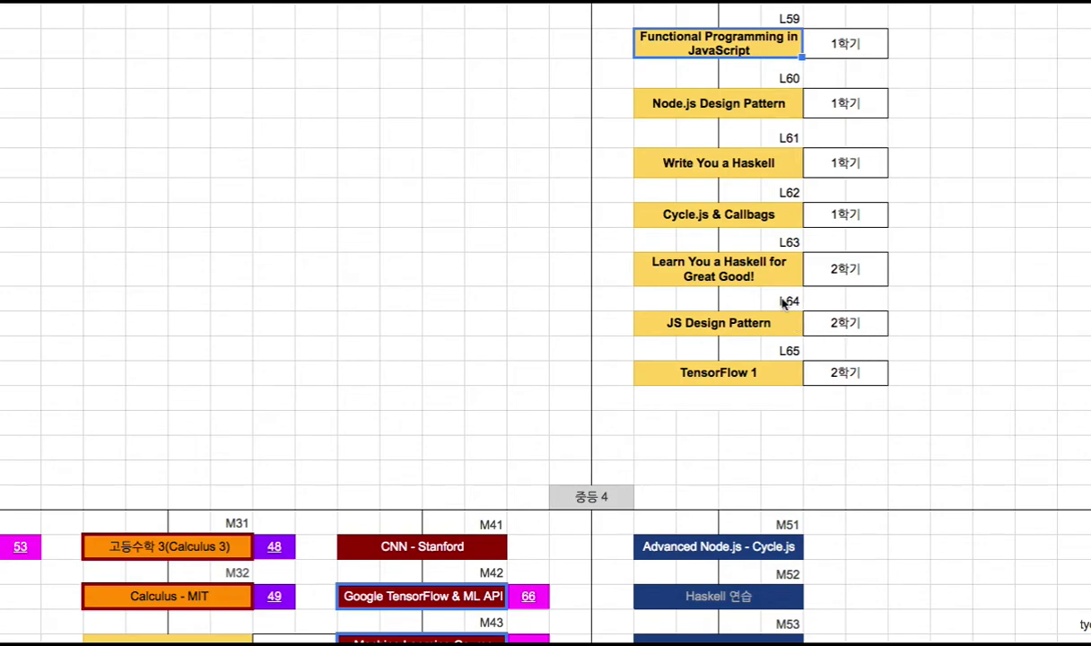
pyautogui.click(758, 283)
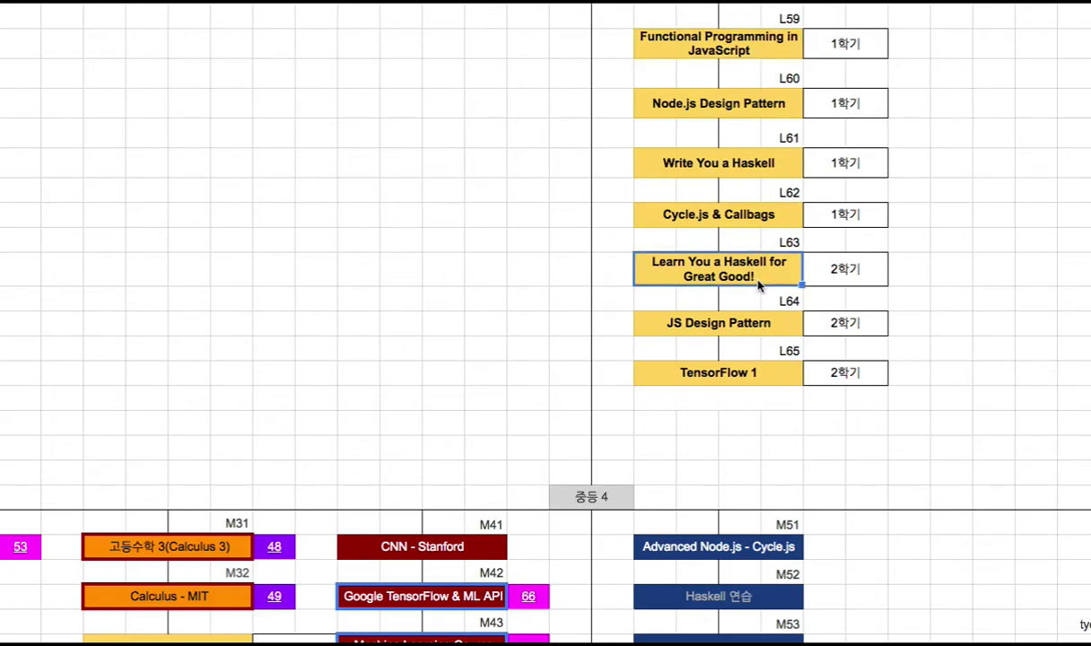
pyautogui.moveTo(756, 370)
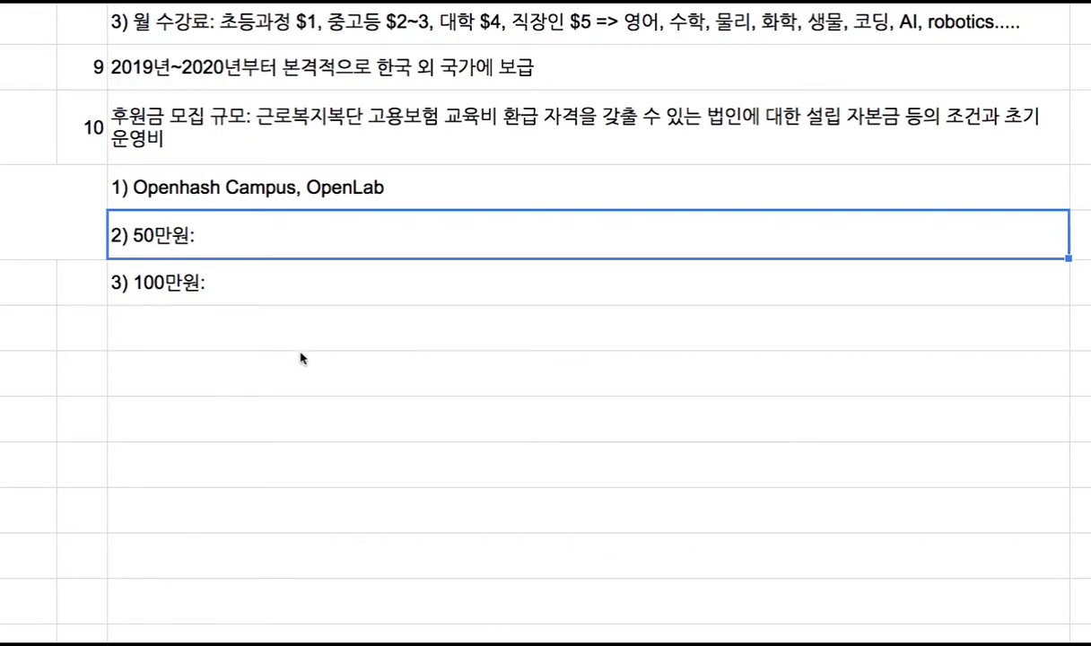
# Step: Start note 11 in the row below the 100만원 sub-item with the text "교육청 단위 납품: 가령, 서울교육청"
pyautogui.click(84, 329)
pyautogui.write('11')
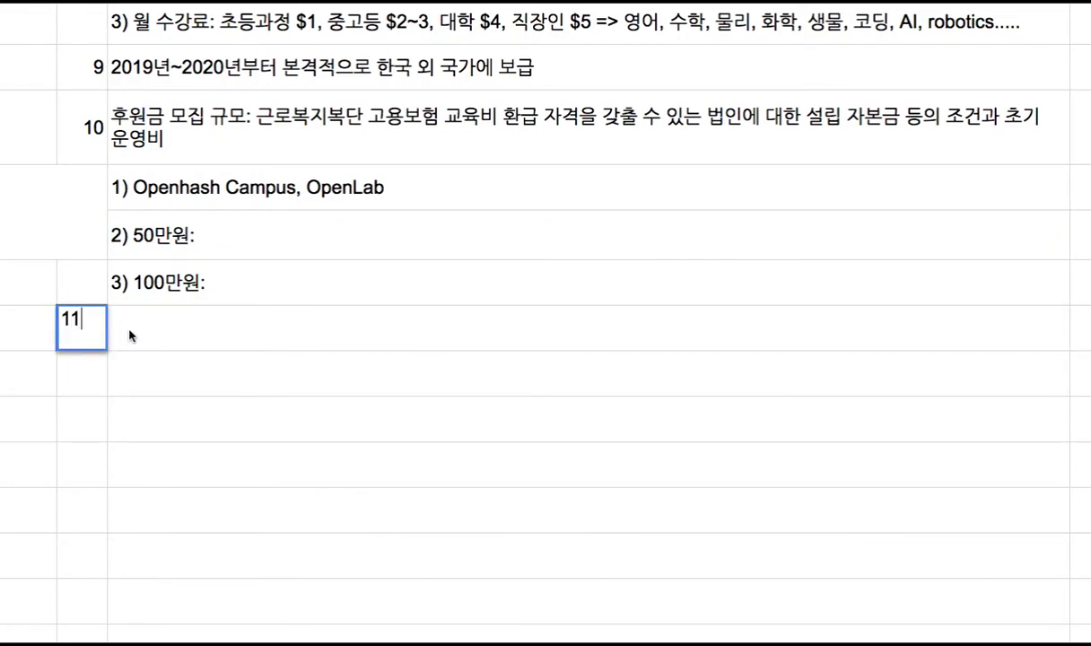
pyautogui.press('Tab')
pyautogui.write('교육청 ㄴ')
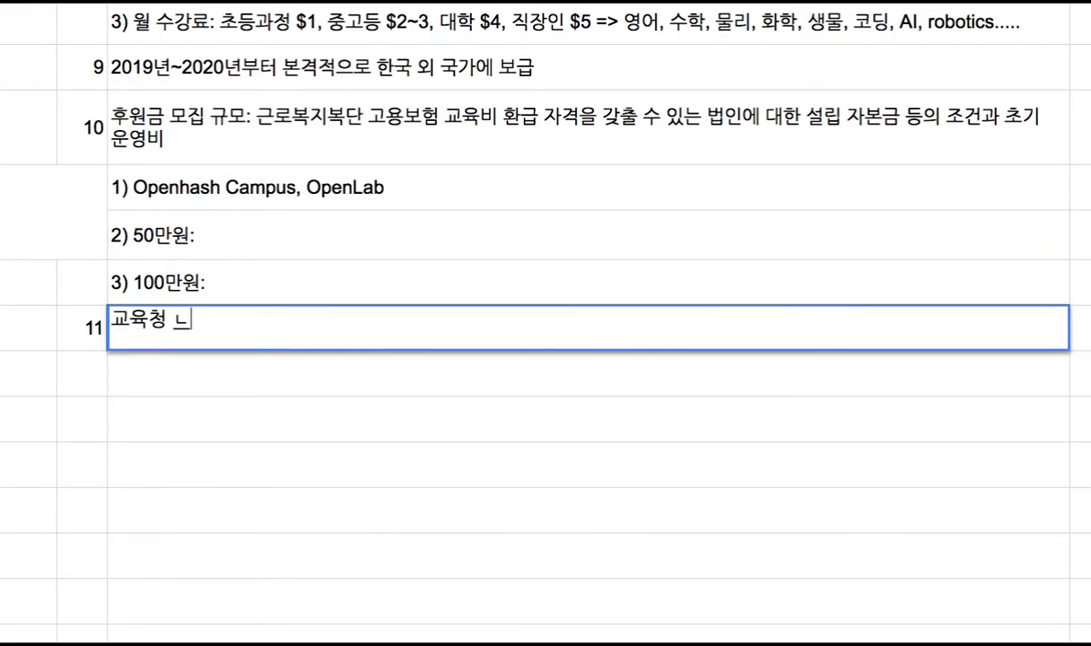
pyautogui.press('BackSpace')
pyautogui.write('단위 ㄴㅂ')
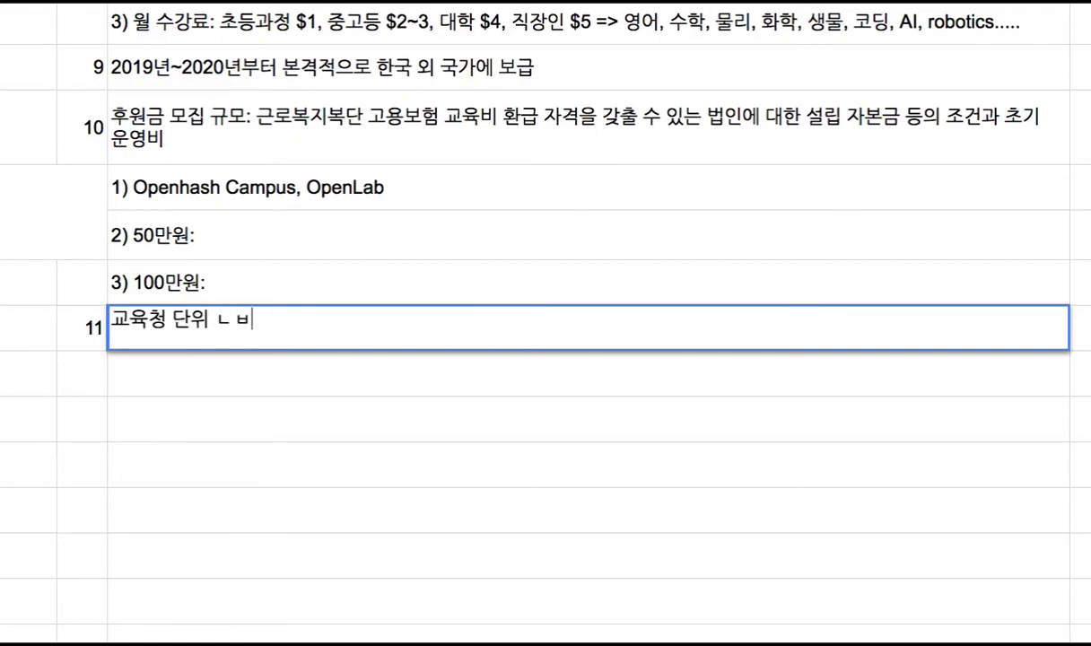
pyautogui.press('BackSpace')
pyautogui.press('BackSpace')
pyautogui.press('BackSpace')
pyautogui.write('납품: 가령, ㄱ')
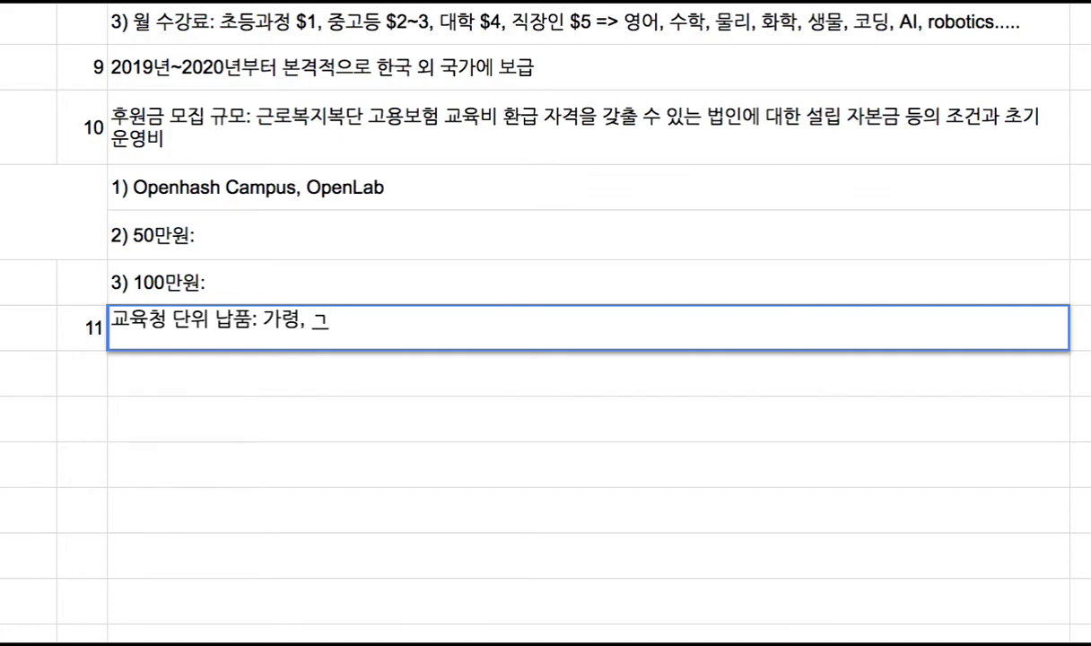
pyautogui.press('BackSpace')
pyautogui.press('BackSpace')
pyautogui.write('서울교육청')
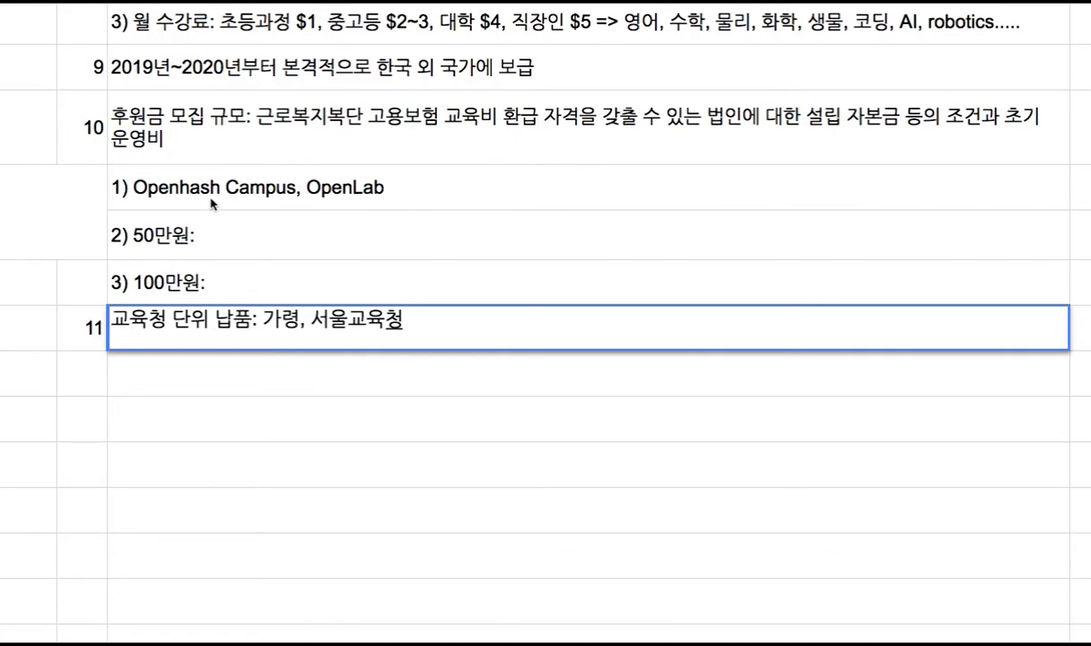
# Step: Continue note 11 with "서울시 모든 초중고, 교육부 대학 => 200만명에게 일괄 납품."
pyautogui.doubleClick(240, 192)
pyautogui.moveTo(410, 179); pyautogui.dragTo(134, 177)
pyautogui.click(398, 333)
pyautogui.doubleClick(398, 334)
pyautogui.write('사을')
pyautogui.press('BackSpace')
pyautogui.press('BackSpace')
pyautogui.press('BackSpace')
pyautogui.press('BackSpace')
pyautogui.write('서울시')
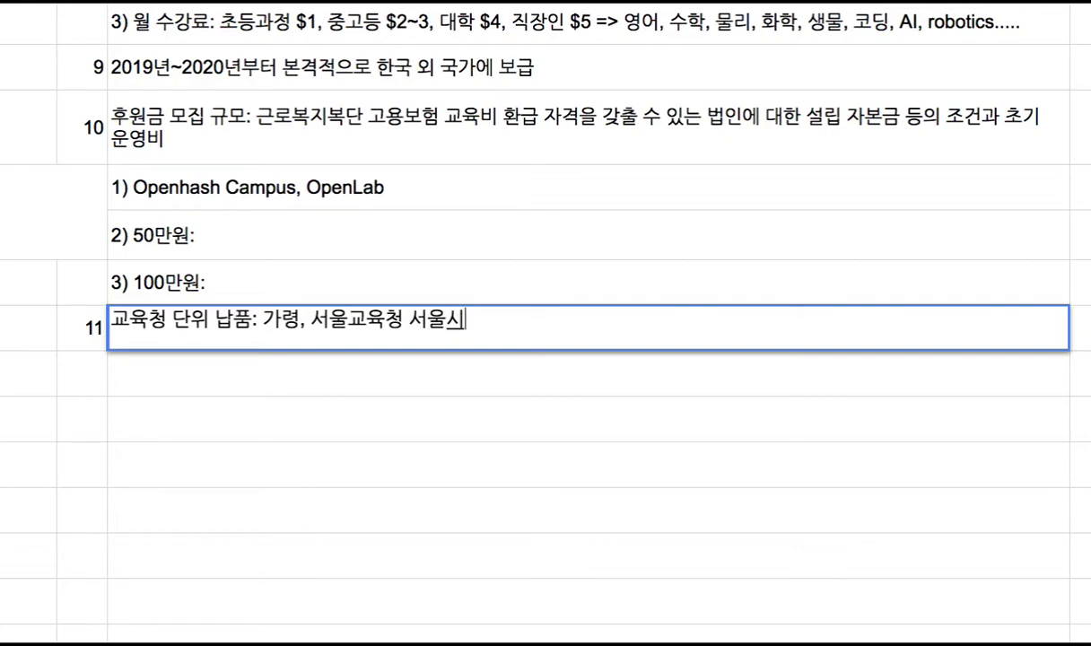
pyautogui.write(' 모드ㄴ 초중고')
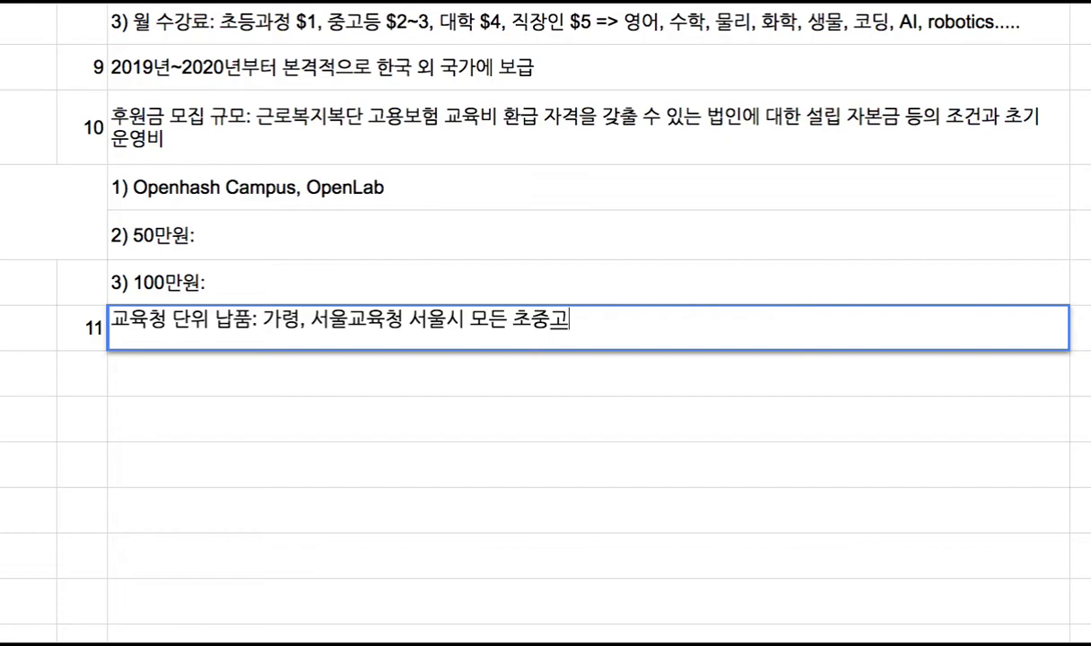
pyautogui.write(', 교육부 대학')
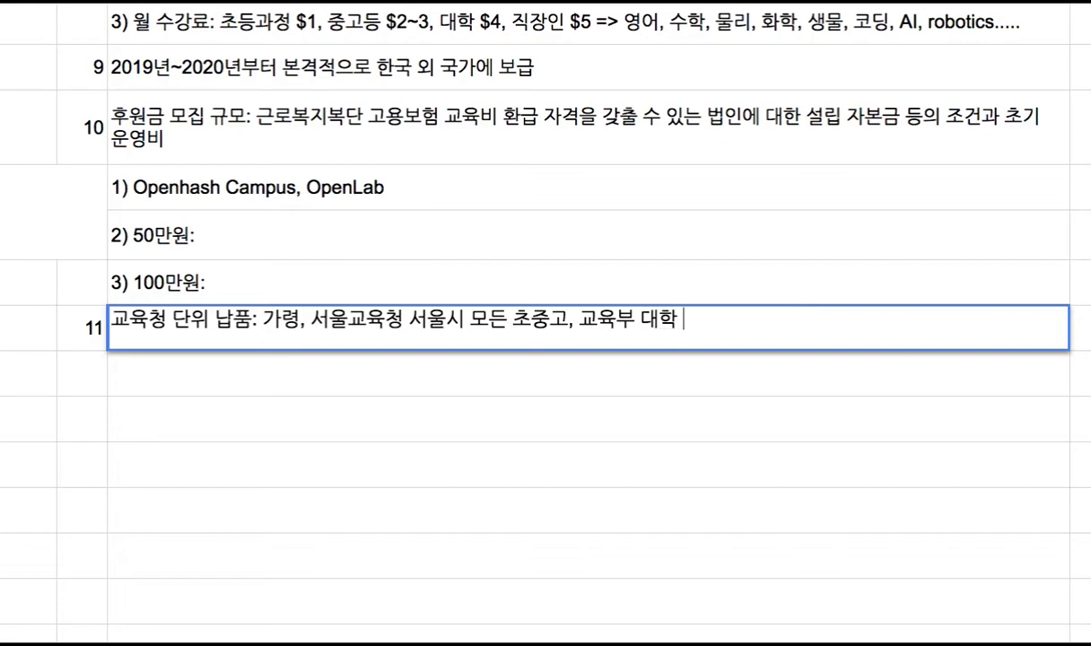
pyautogui.write(' => 200만명')
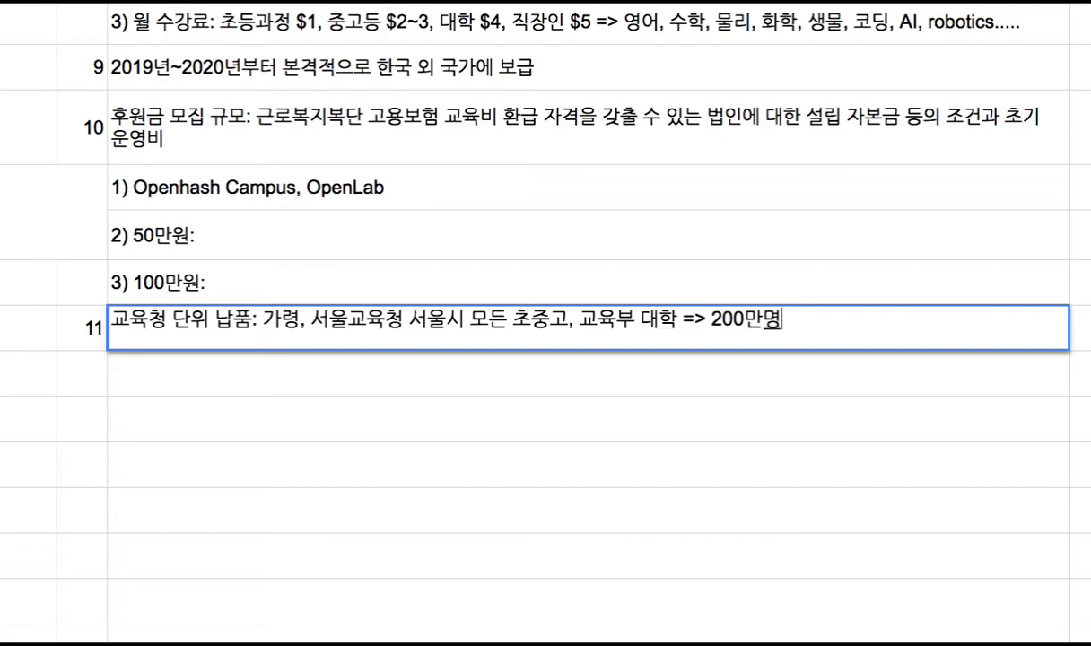
pyautogui.write('에게 ')
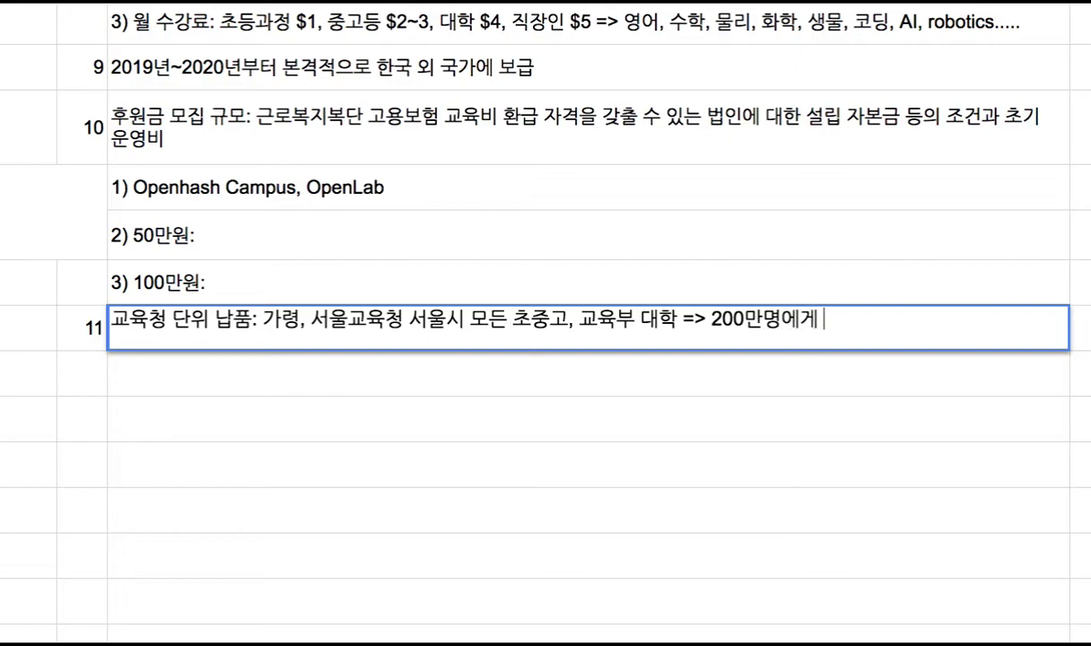
pyautogui.write('일고괄 납품.')
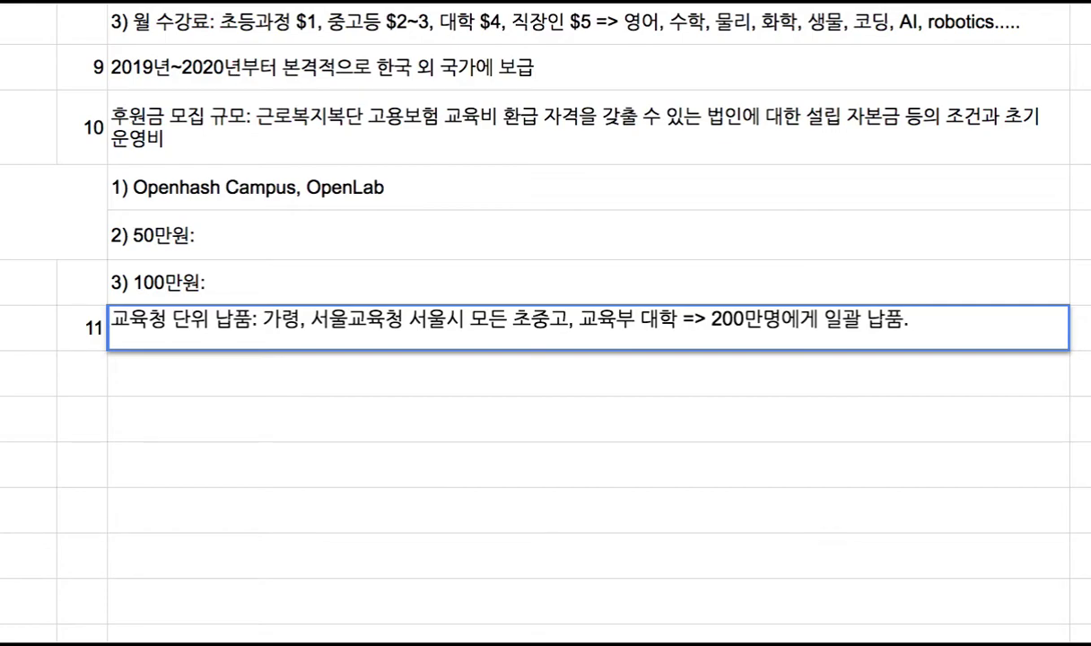
# Step: Append the timing "=> 1년~2년 뒤" to the end of note 11
pyautogui.doubleClick(266, 184)
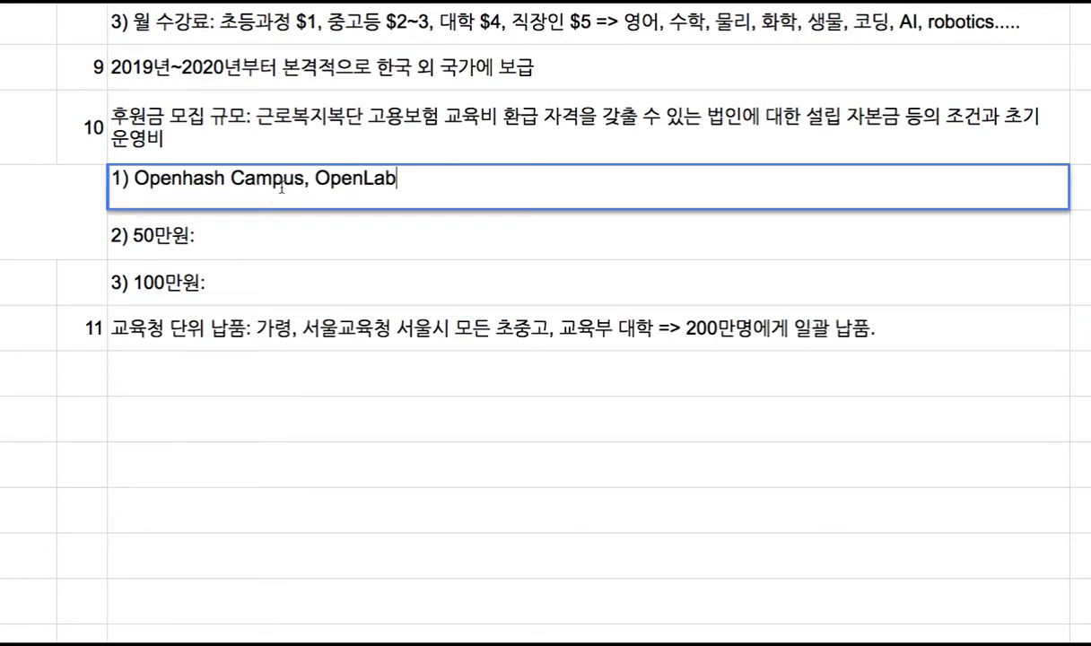
pyautogui.moveTo(399, 178); pyautogui.dragTo(160, 178)
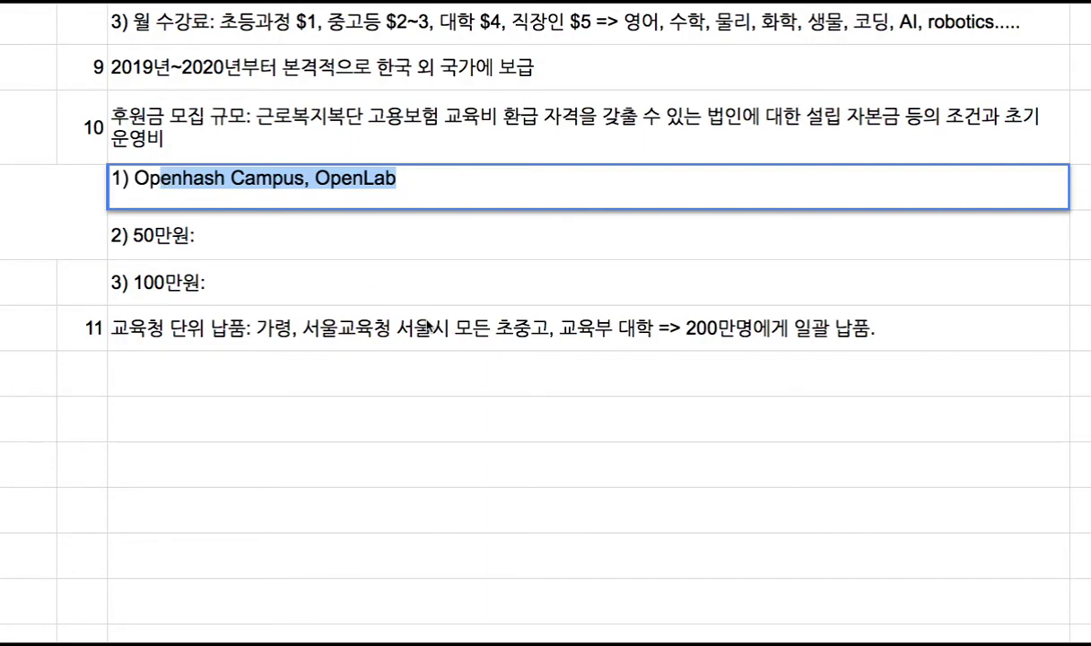
pyautogui.doubleClick(625, 319)
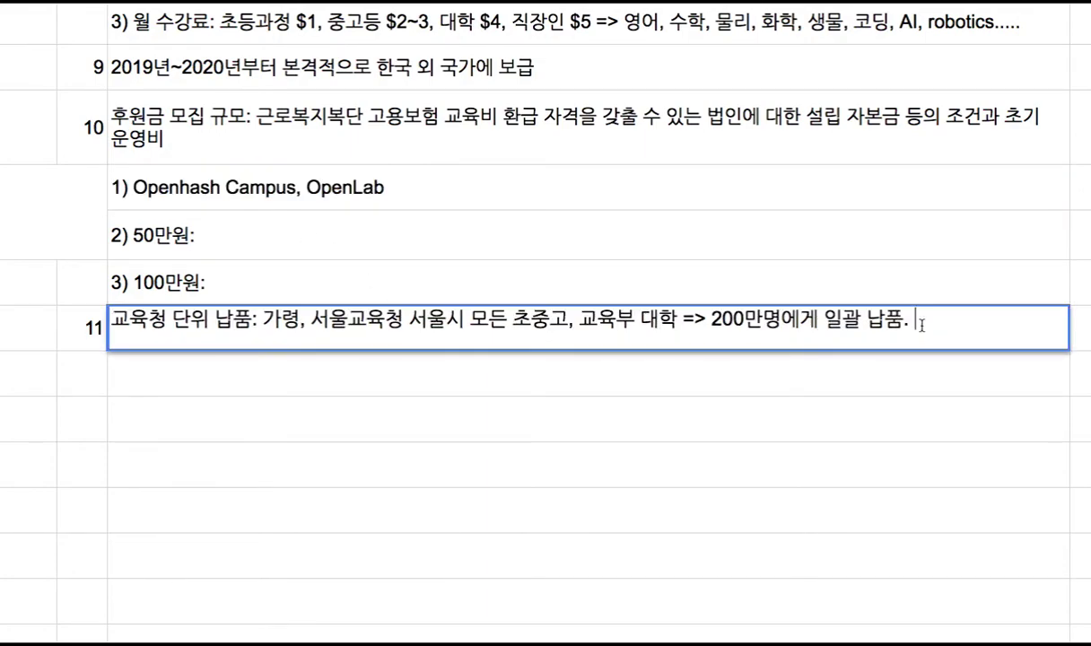
pyautogui.write('=> 1년~')
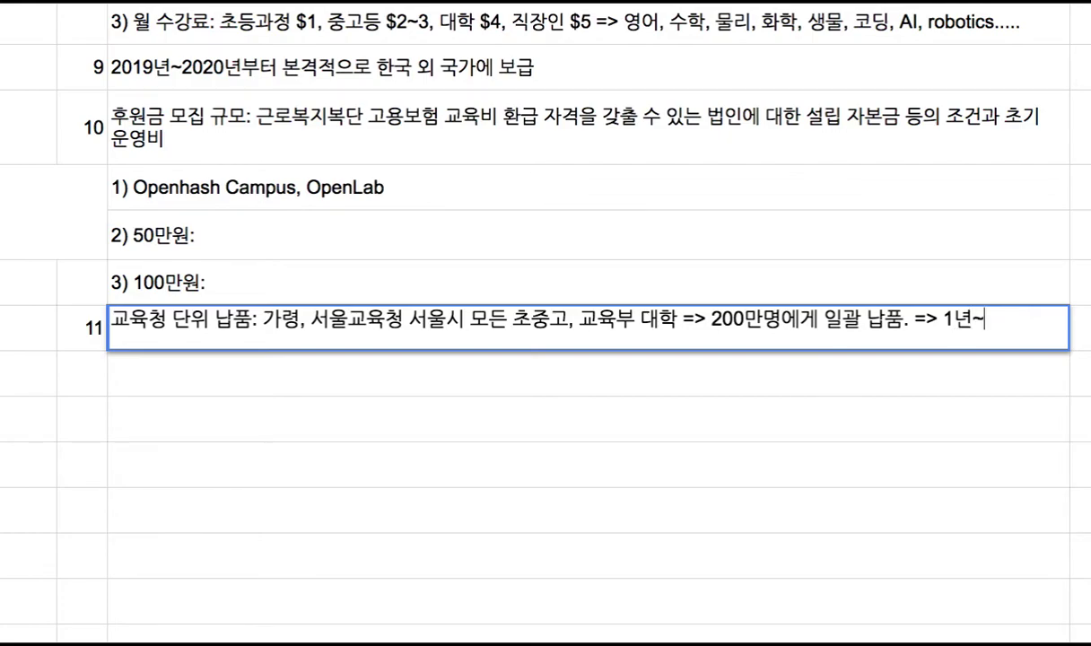
pyautogui.write('2년 되')
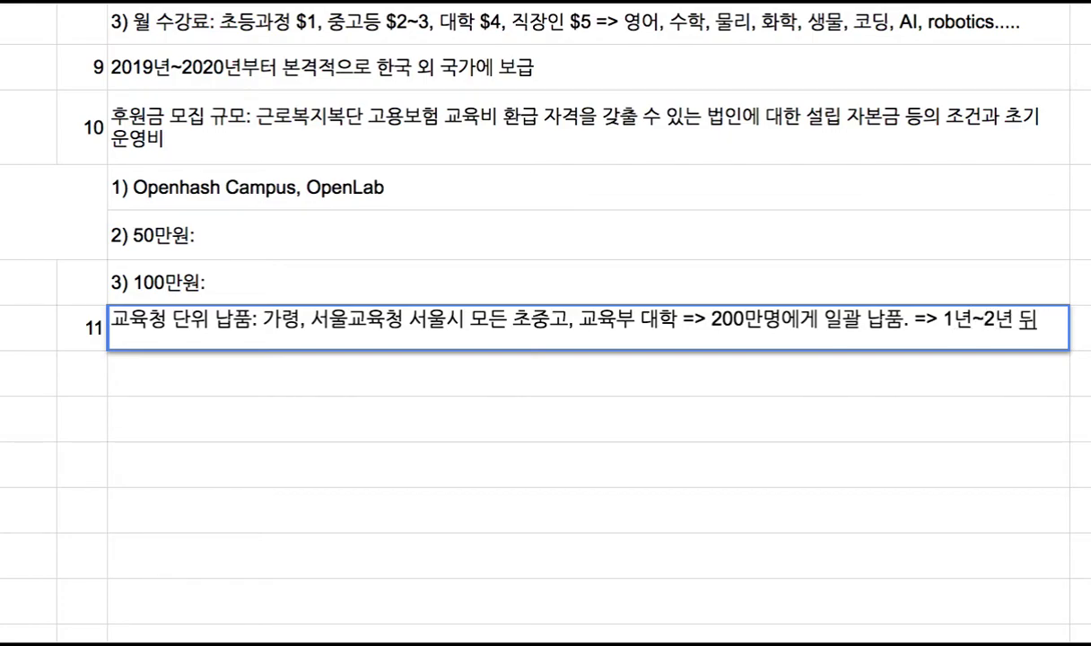
pyautogui.press('Return')
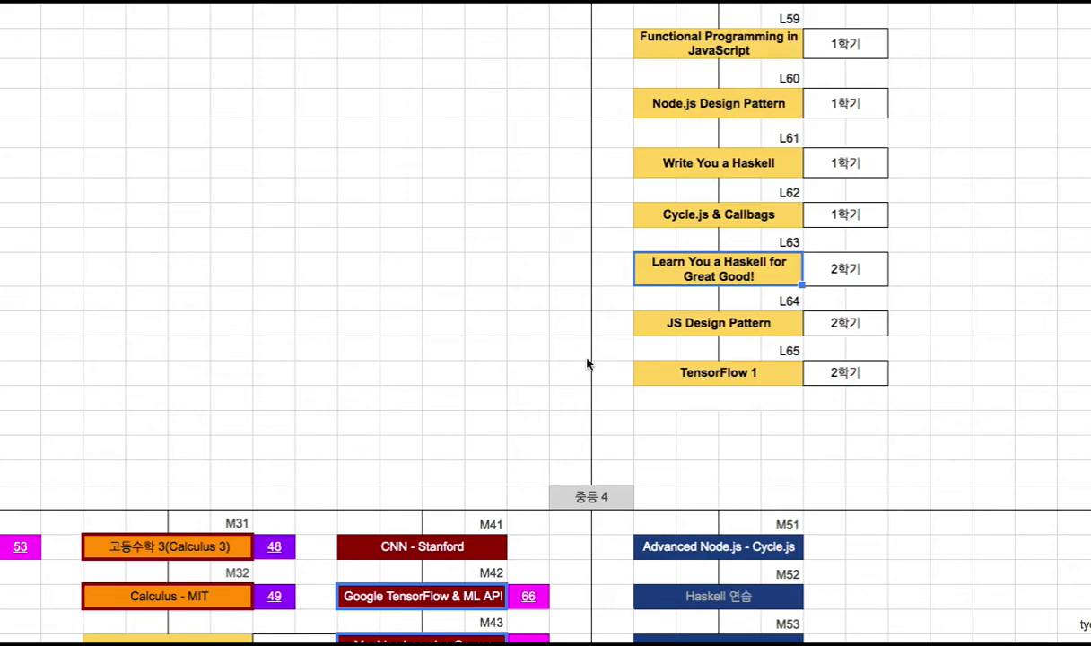
# Step: Examine the curriculum map's courses from Write You a Haskell through the 중등 4 and 대학 1 blocks to 대학 3 & 4
pyautogui.scroll(1, 630, 331)
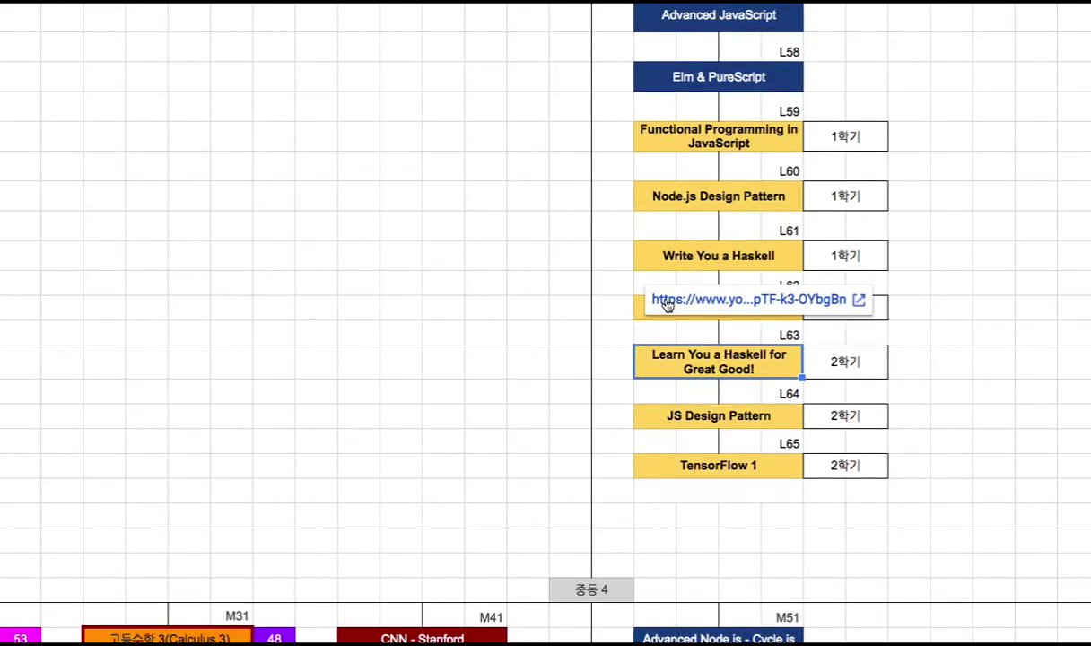
pyautogui.click(662, 252)
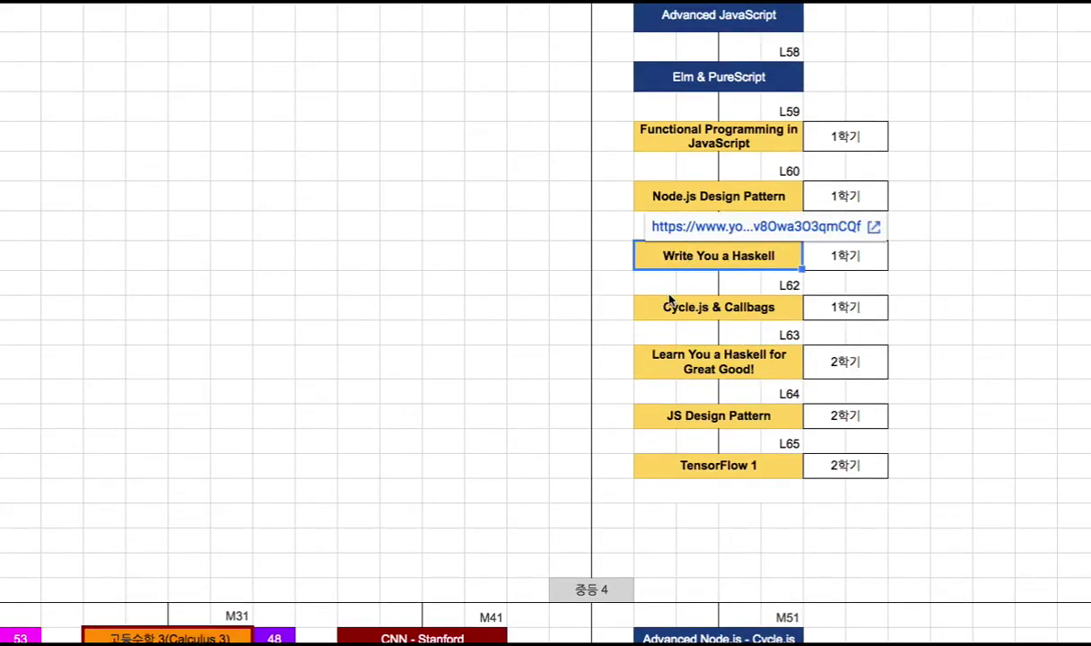
pyautogui.scroll(-8, 646, 318)
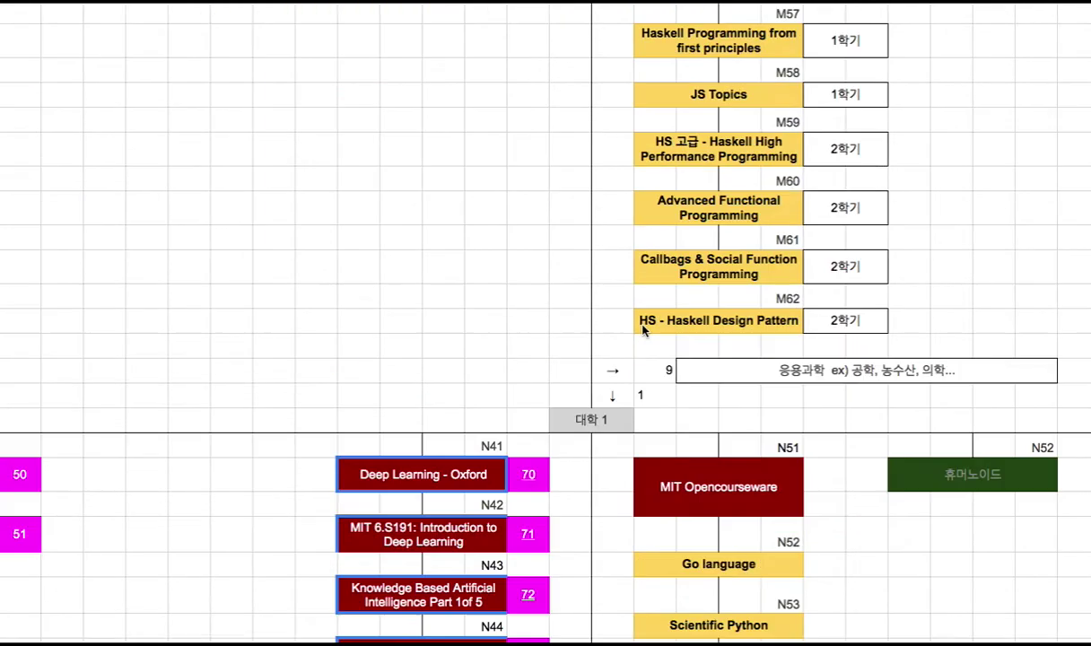
pyautogui.rightClick(485, 292)
pyautogui.click(1077, 381)
pyautogui.scroll(-10, 545, 323)
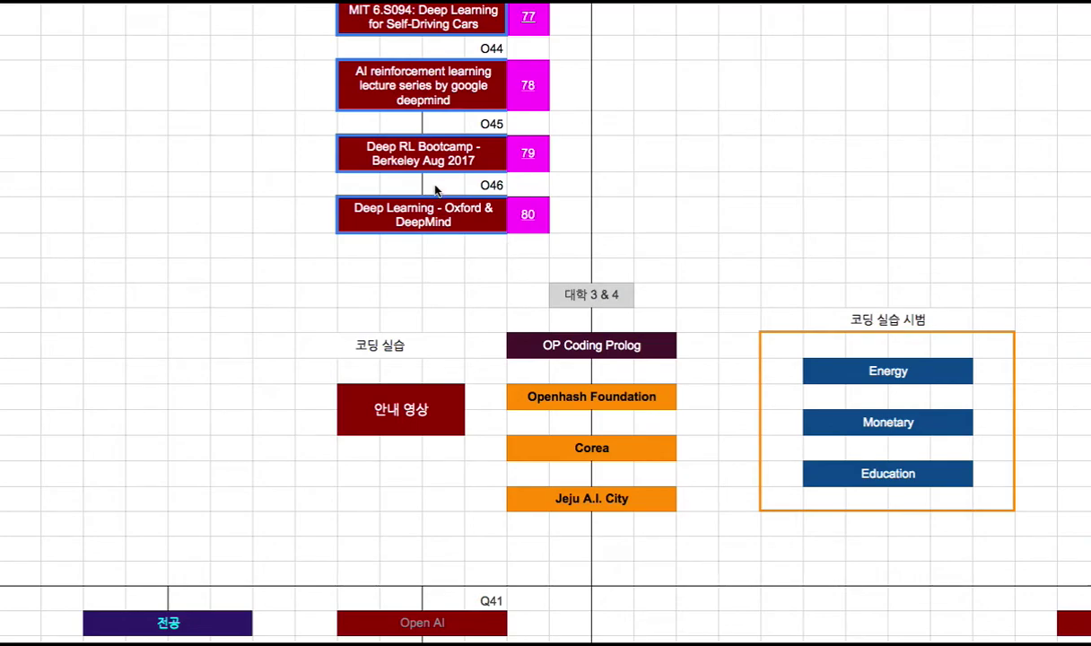
pyautogui.click(401, 85)
pyautogui.click(405, 219)
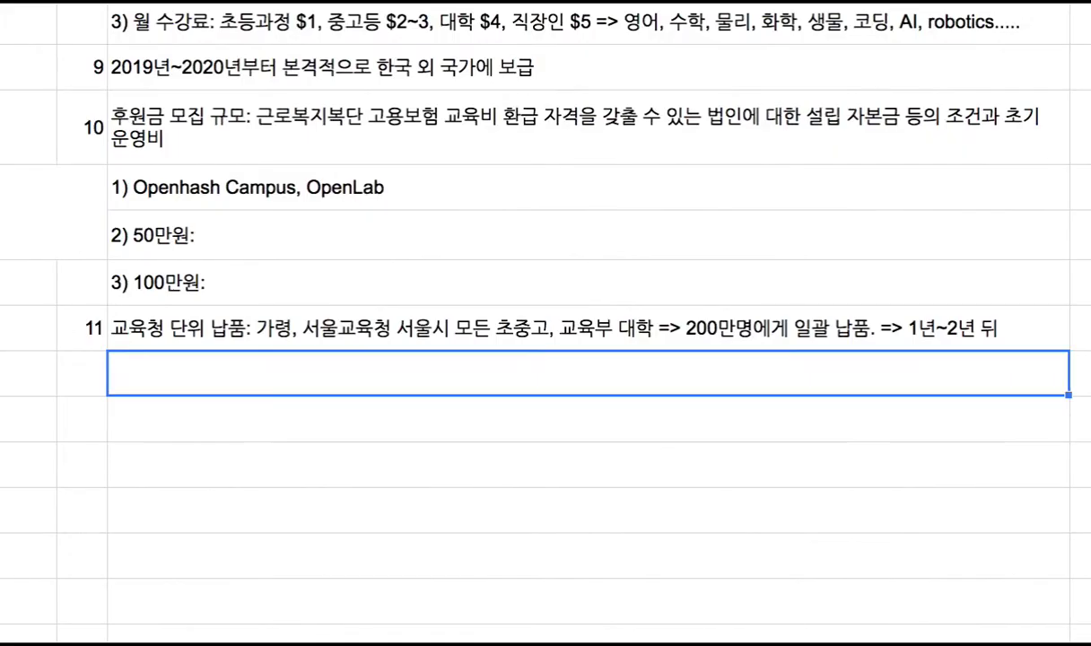
# Step: Start note 12 in the row below note 11 with the course quantity "100~150개"
pyautogui.click(90, 386)
pyautogui.write('12')
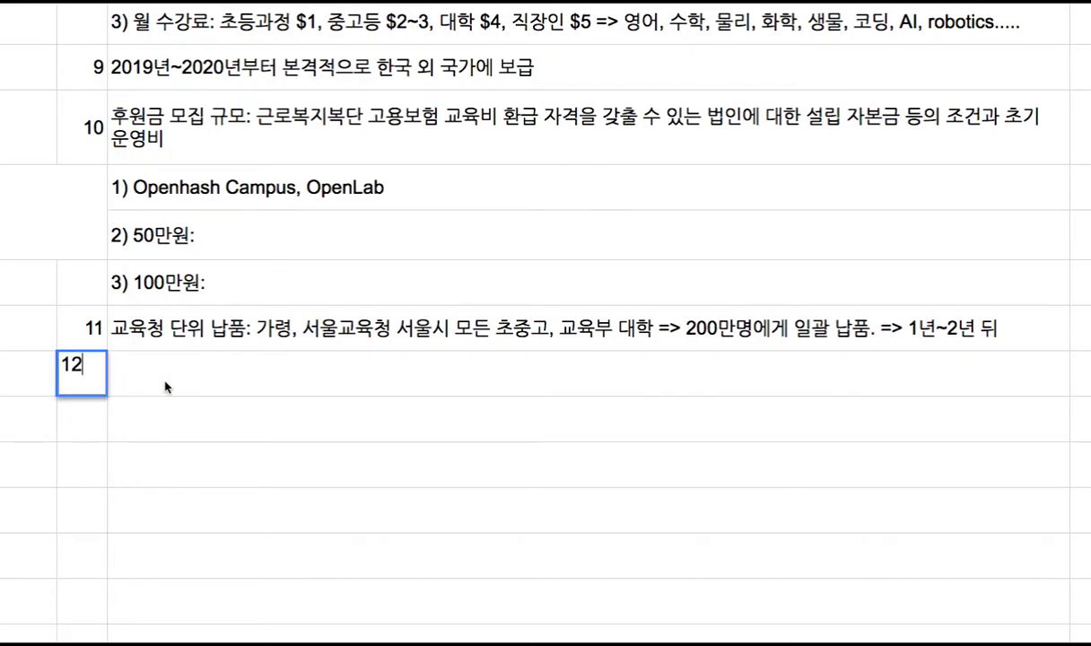
pyautogui.click(165, 386)
pyautogui.write('100개 젊')
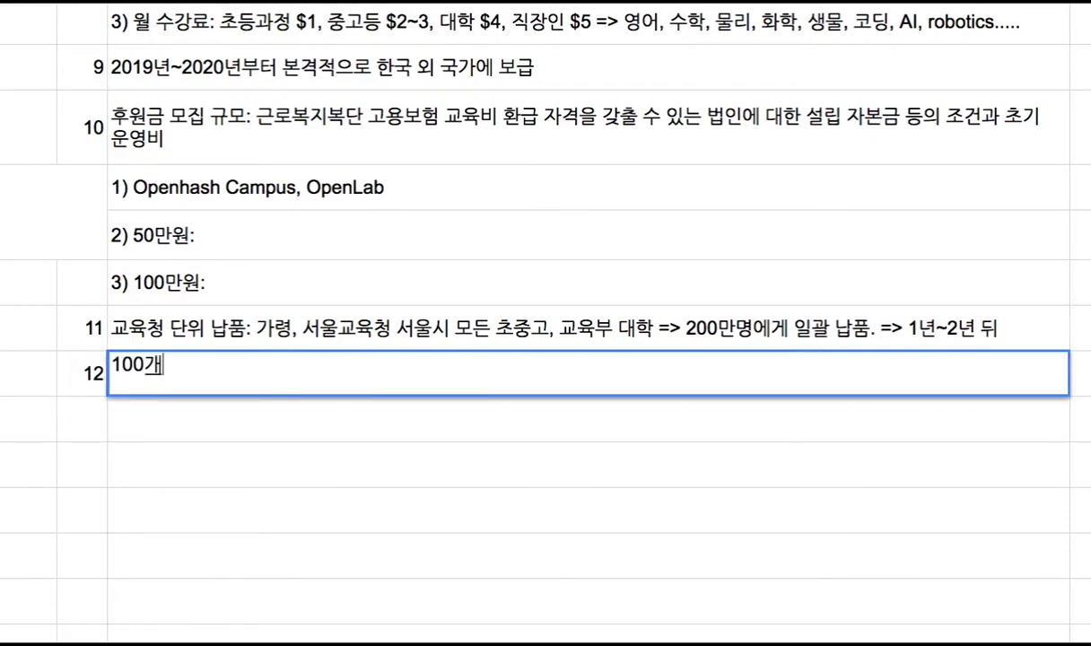
pyautogui.press('BackSpace')
pyautogui.press('BackSpace')
pyautogui.press('BackSpace')
pyautogui.press('BackSpace')
pyautogui.press('BackSpace')
pyautogui.press('BackSpace')
pyautogui.write('~150개')
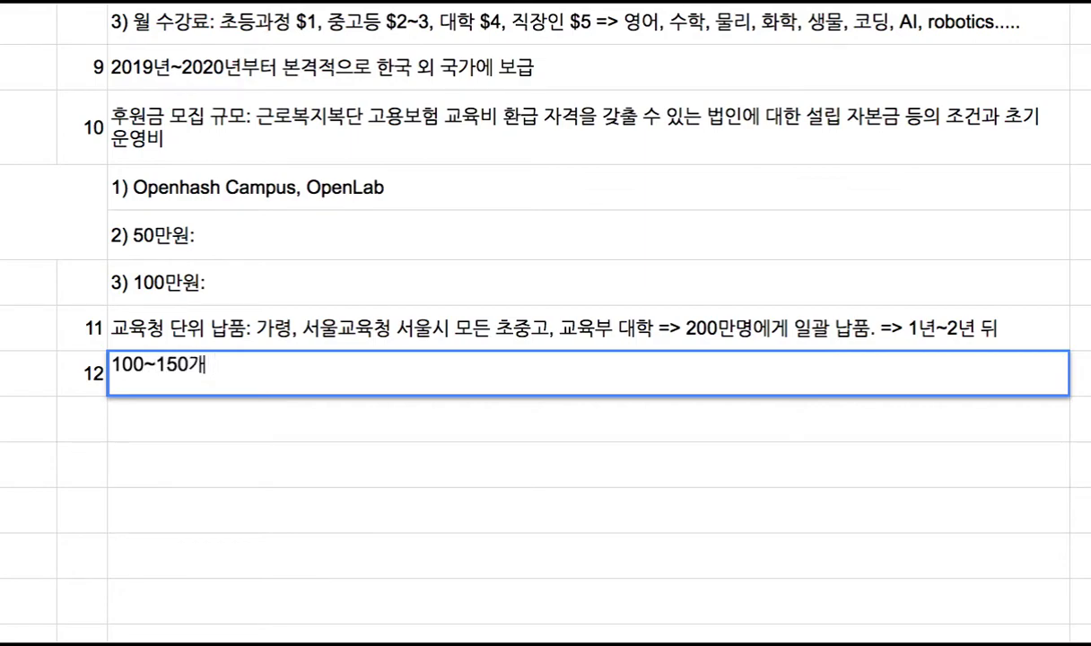
# Step: Complete note 12 with "유료 과정: 각 과정의 수강료 150,000원 개별 판매"
pyautogui.write(' 유료 괄정: 각 좌')
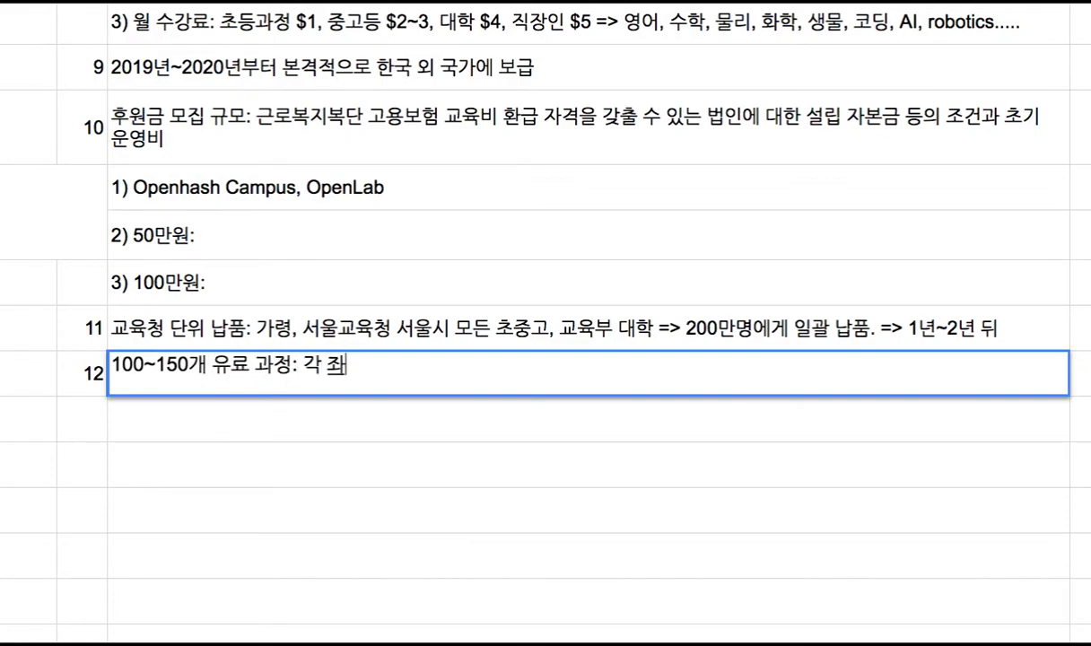
pyautogui.press('BackSpace')
pyautogui.write('과정의 수')
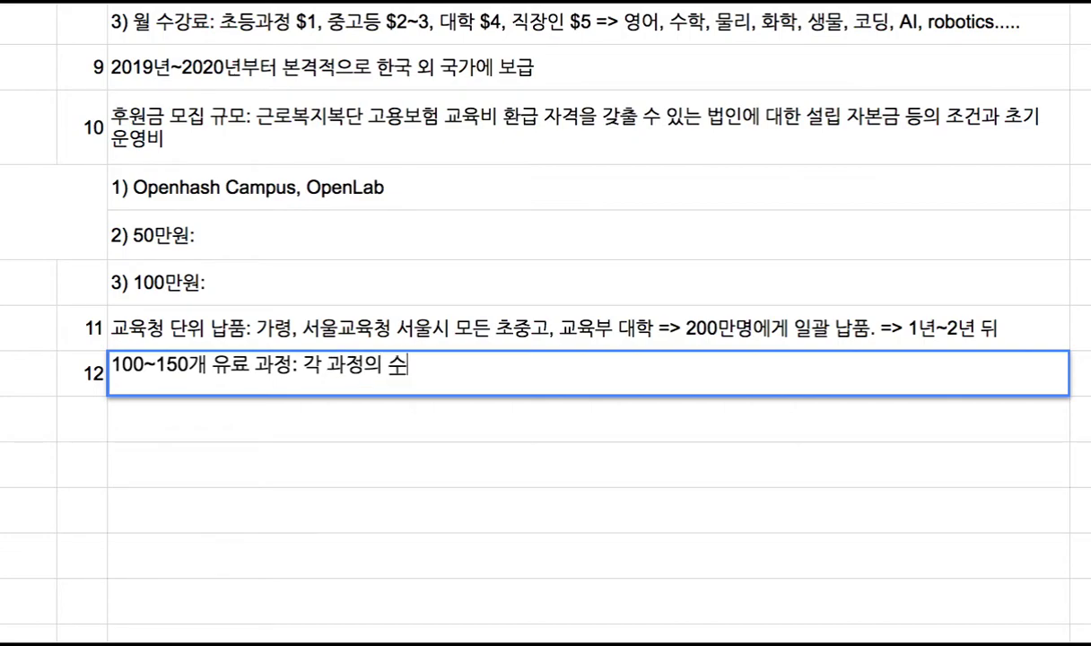
pyautogui.write('강료 1')
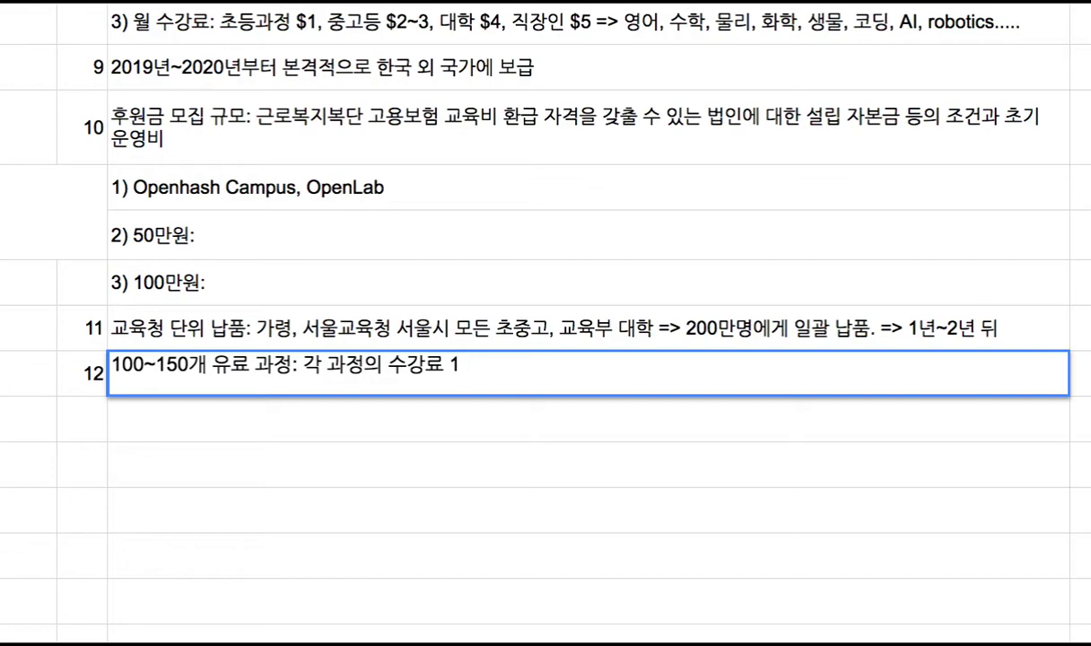
pyautogui.write('50')
pyautogui.write(',000원')
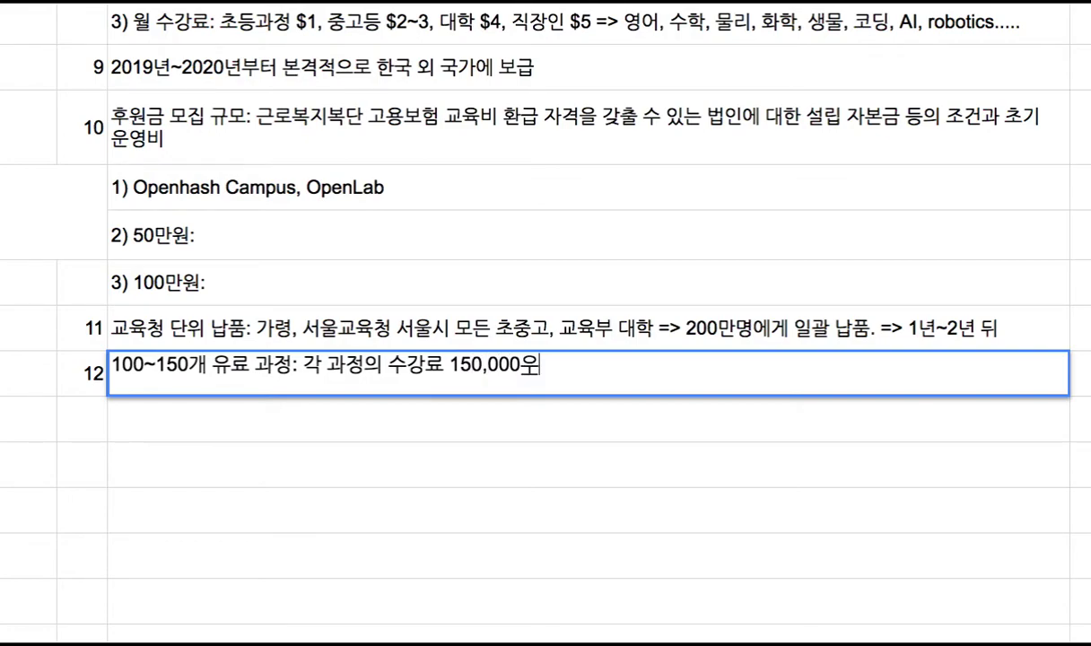
pyautogui.write(' 개별 ')
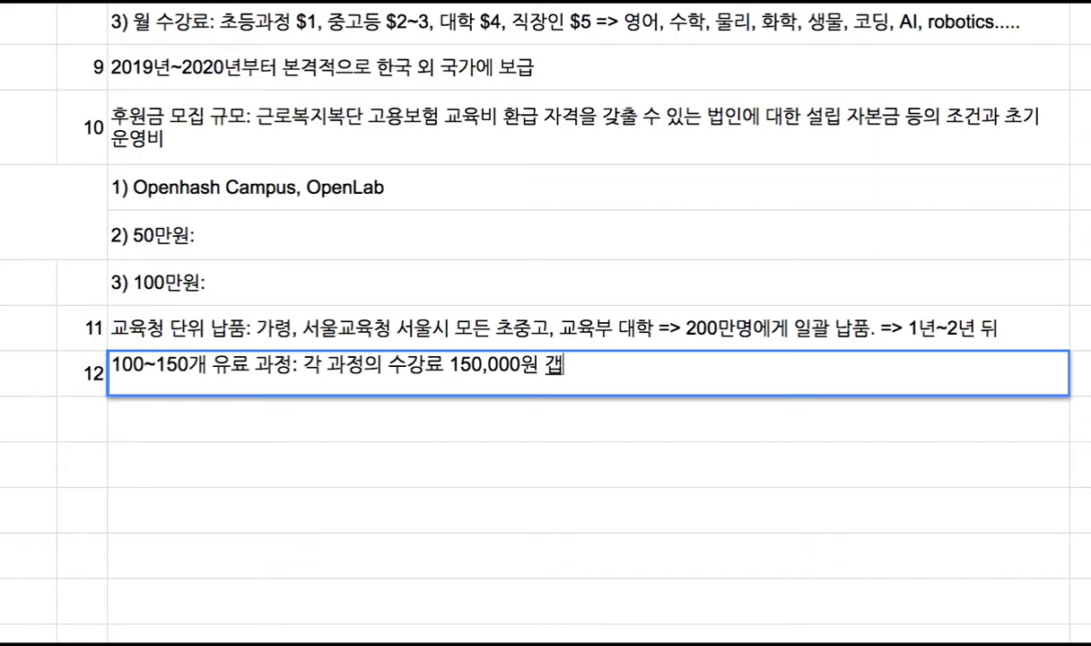
pyautogui.write('판매')
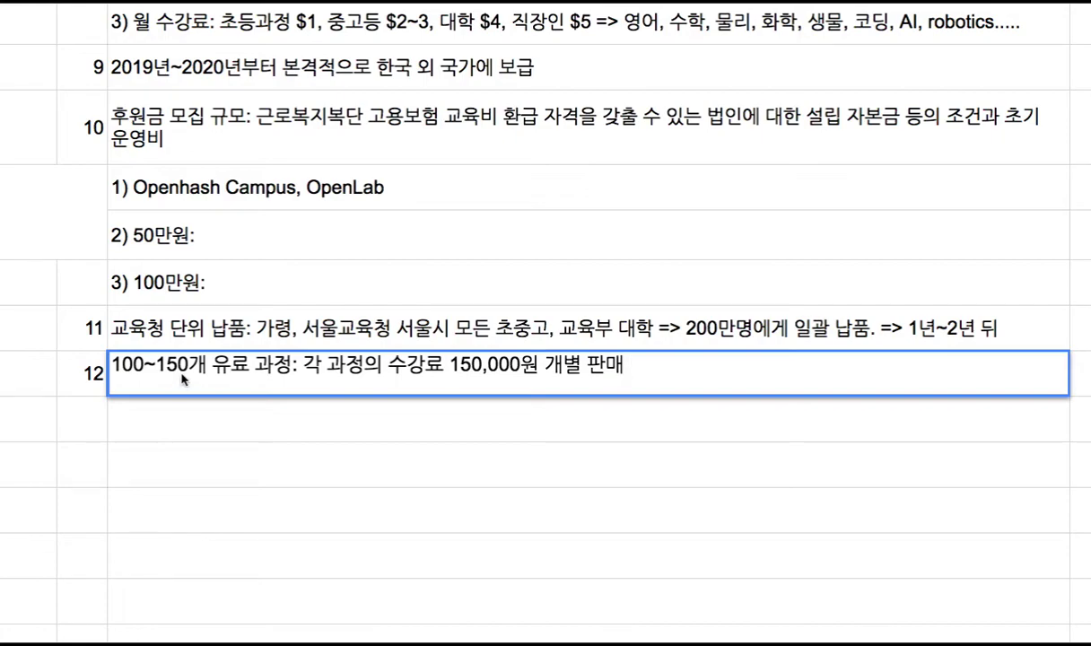
pyautogui.click(184, 411)
pyautogui.click(209, 364)
pyautogui.click(214, 235)
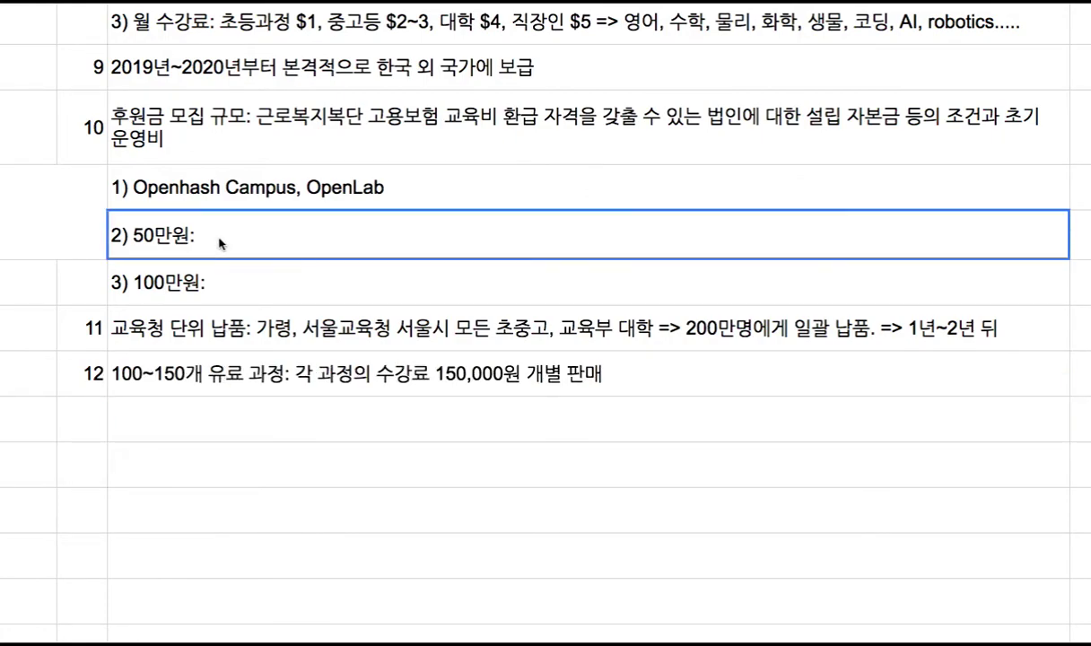
# Step: Complete the 50만원 sponsorship tier under note 10 with the benefit "모든 유료 강좌를 무상 제공."
pyautogui.click(227, 284)
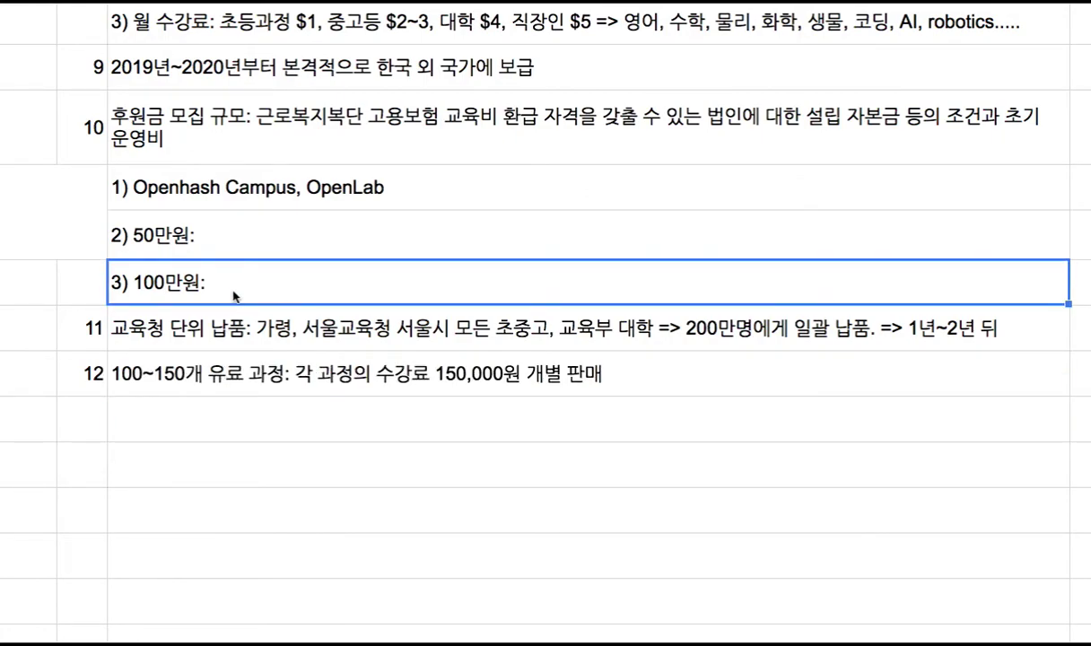
pyautogui.click(256, 236)
pyautogui.doubleClick(324, 233)
pyautogui.write('ㅁ')
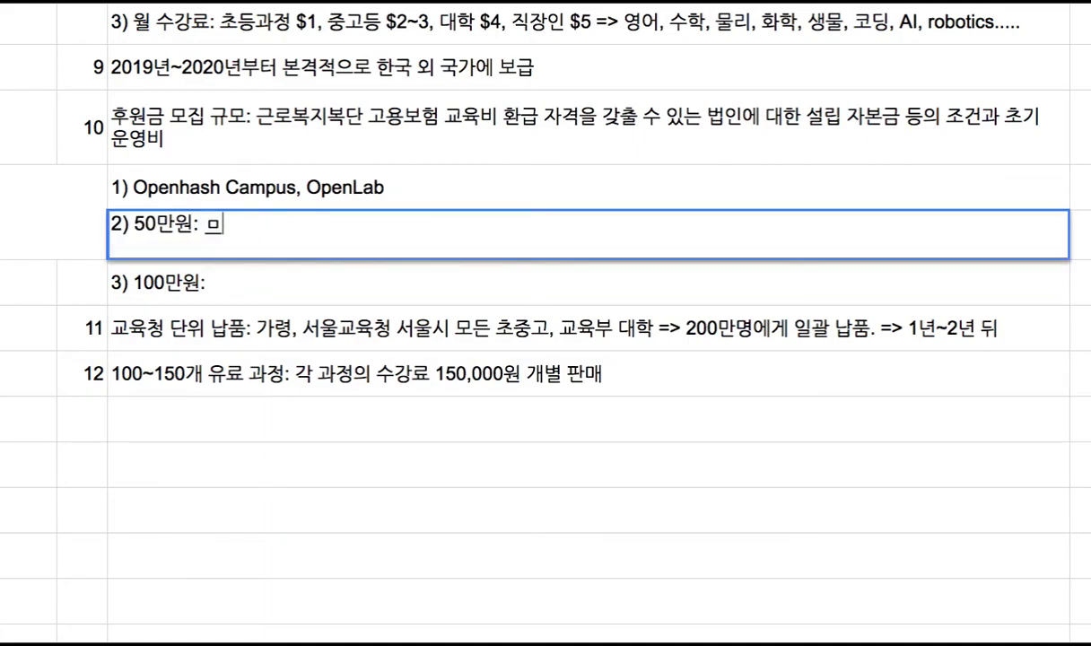
pyautogui.write('ㅗ든 유료')
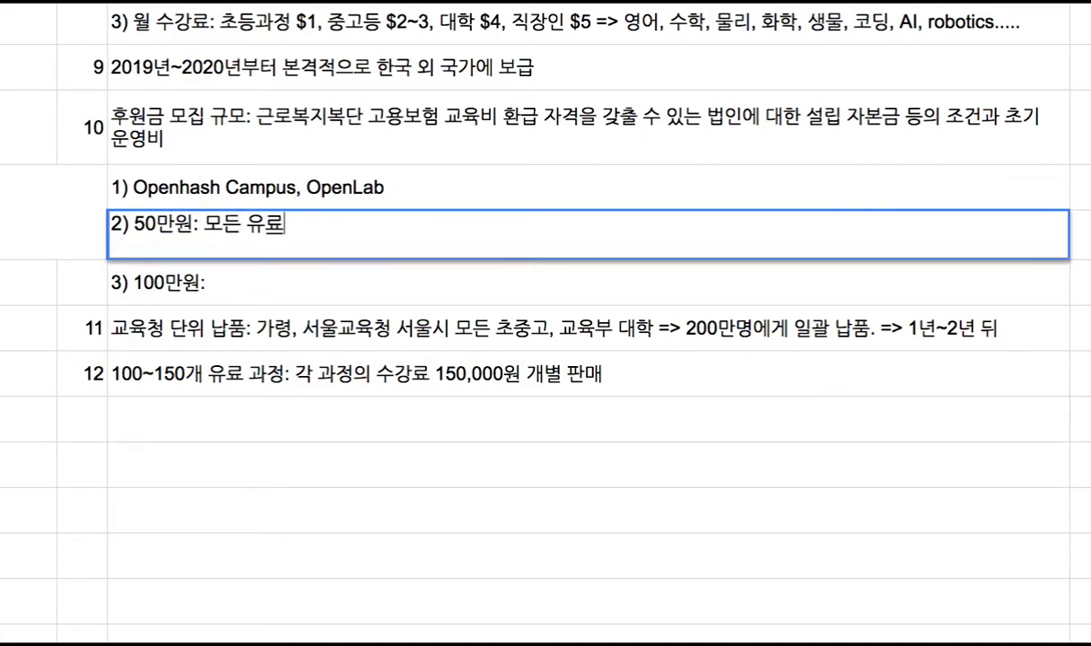
pyautogui.write(' 강좌를 무상')
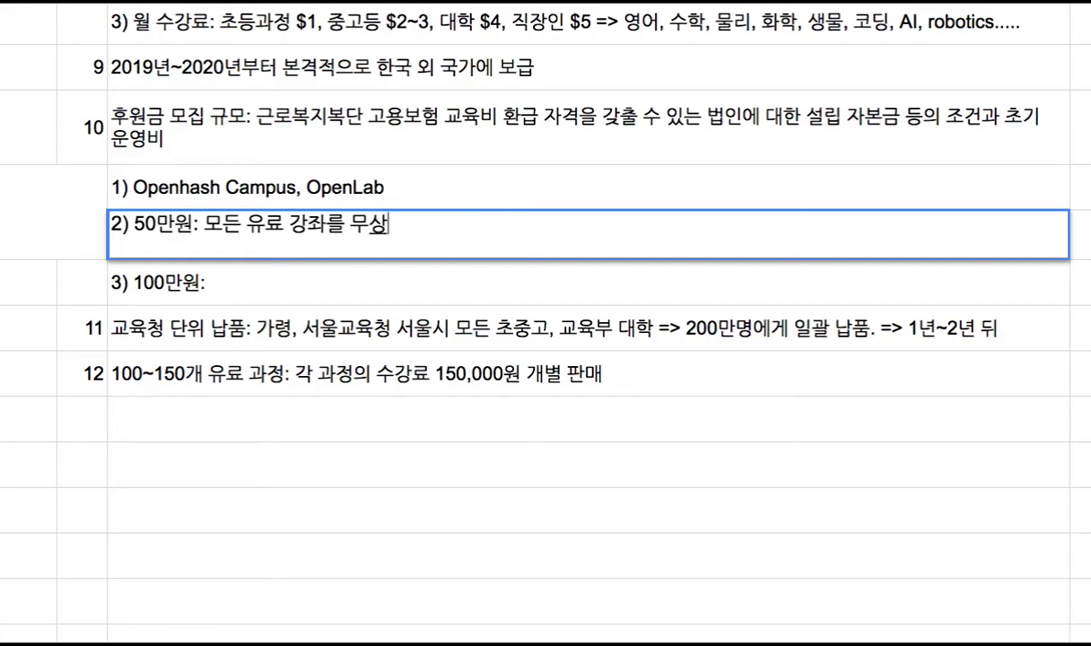
pyautogui.write(' 제공.')
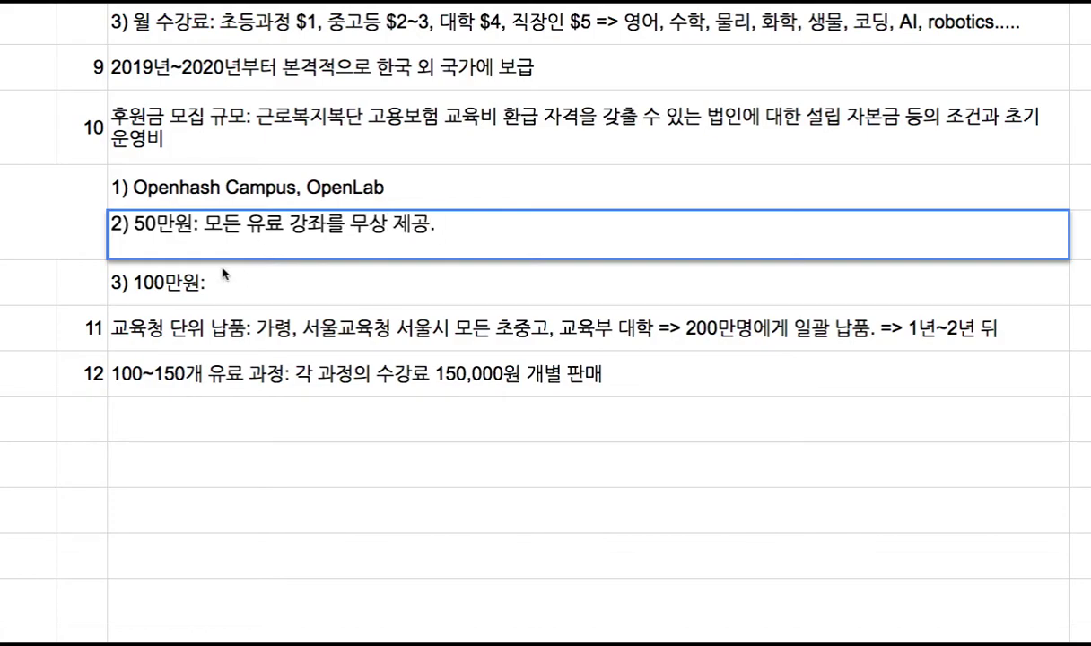
# Step: Copy the benefit text "모든 유료 강좌를 무상 제공." from the 50만원 tier to the end of the 100만원 tier
pyautogui.moveTo(204, 226); pyautogui.dragTo(419, 228)
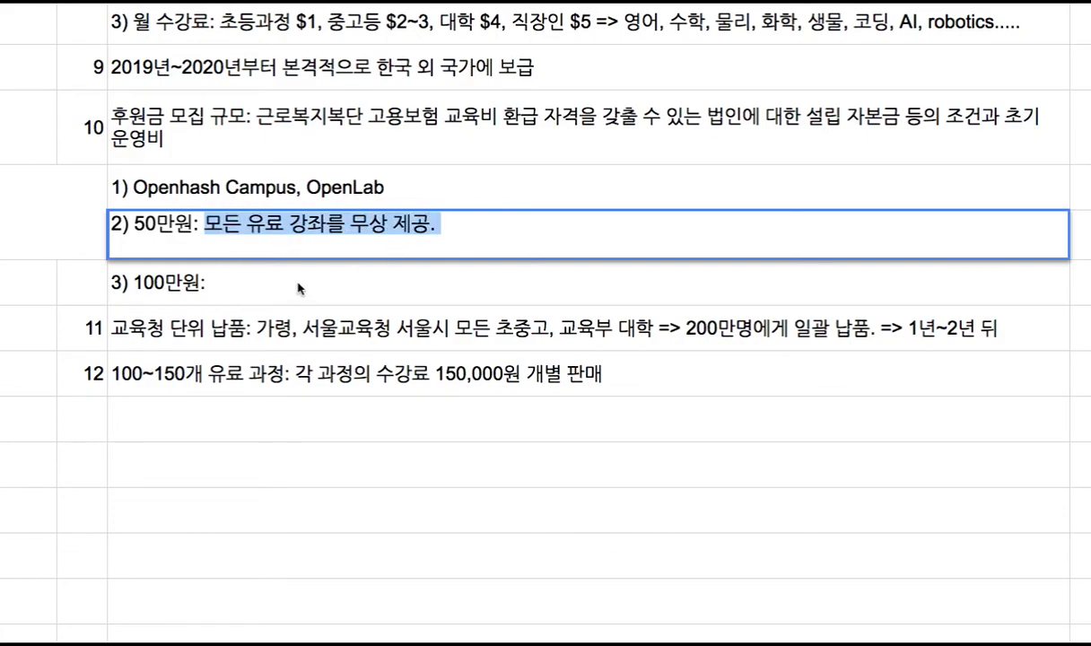
pyautogui.hotkey('ctrl', 'c')
pyautogui.doubleClick(265, 285)
pyautogui.hotkey('ctrl', 'v')
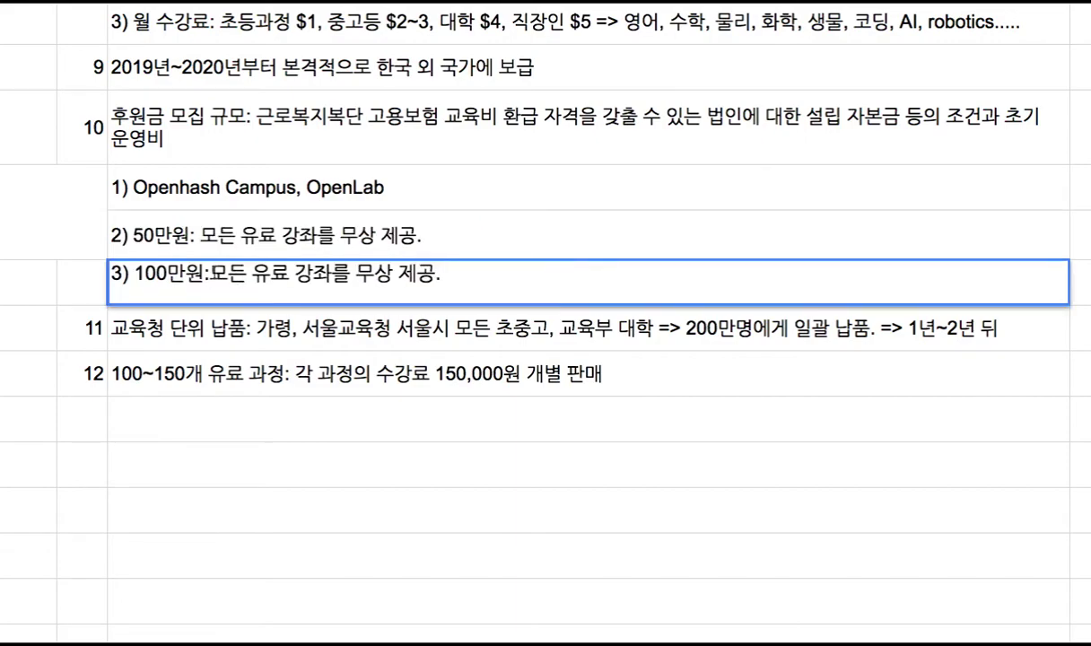
# Step: Append the share grant "교육법인 주식 100주" to the end of the 50만원 tier
pyautogui.click(441, 242)
pyautogui.doubleClick(441, 241)
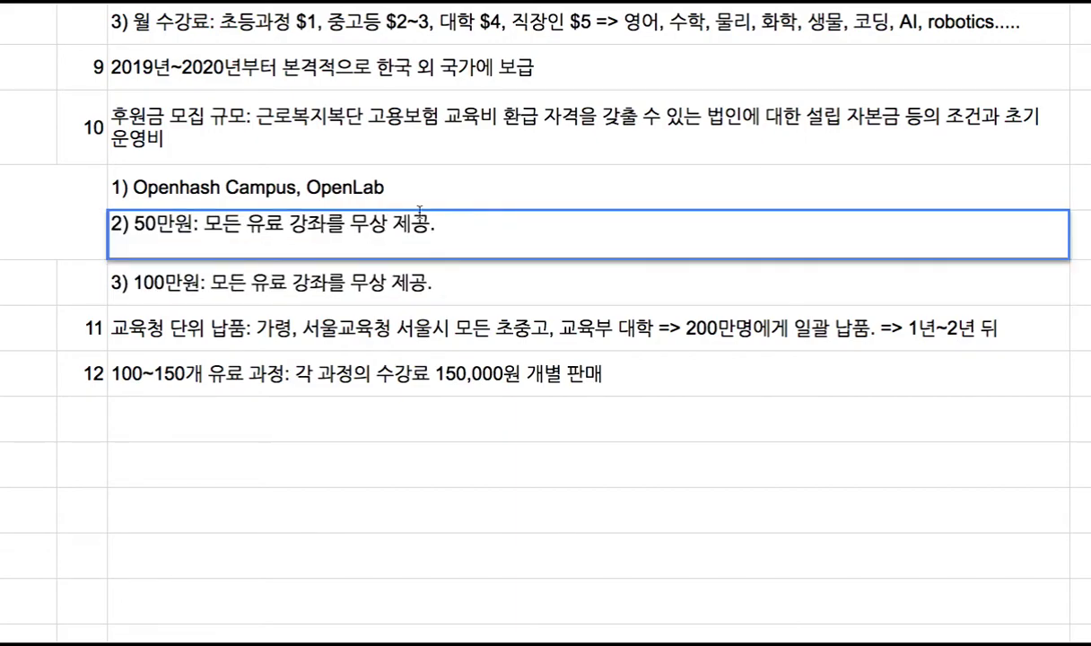
pyautogui.click(280, 181)
pyautogui.click(451, 239)
pyautogui.doubleClick(451, 240)
pyautogui.write('100')
pyautogui.press('BackSpace')
pyautogui.press('BackSpace')
pyautogui.press('BackSpace')
pyautogui.write('교육법인 주식 ')
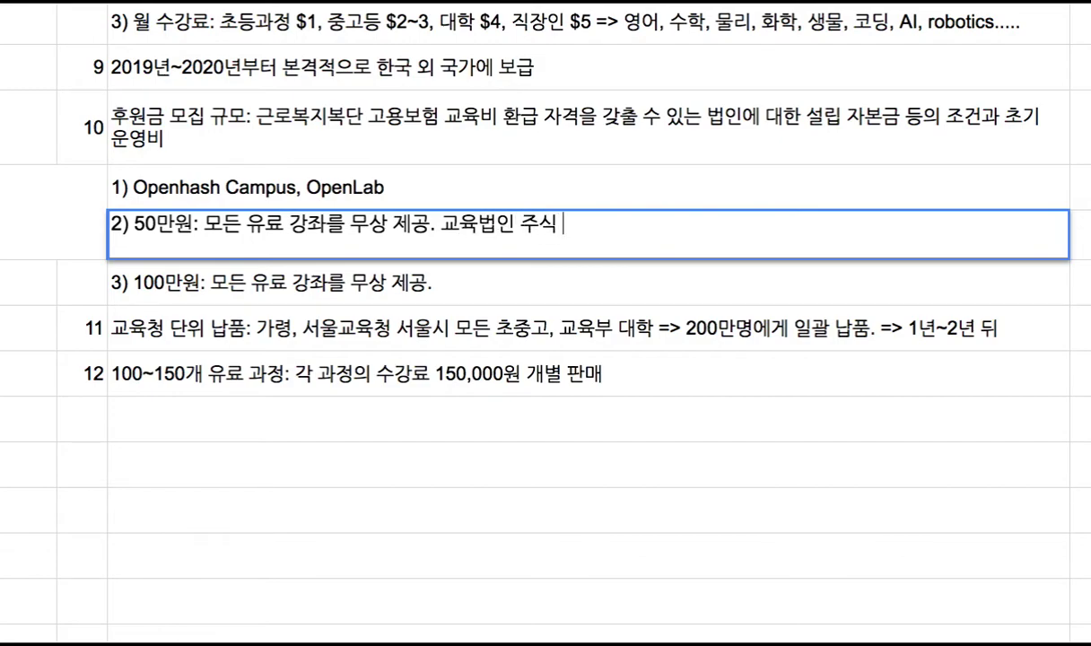
pyautogui.write('100주')
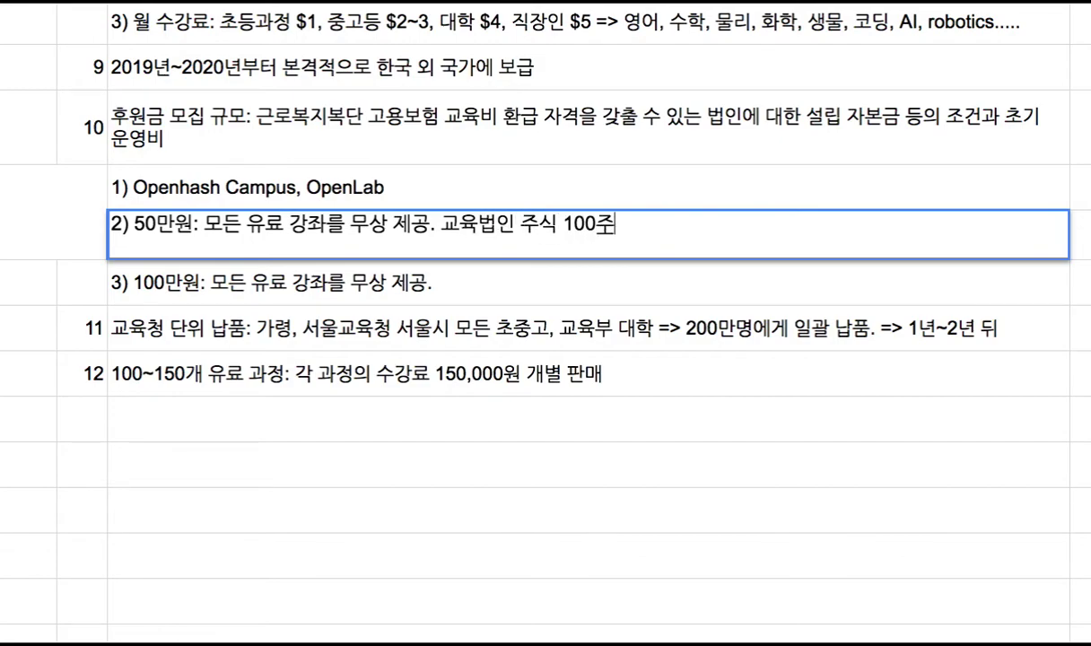
# Step: Append the share grant "교육법인 주식 500주" to the end of the 100만원 tier
pyautogui.click(456, 293)
pyautogui.doubleClick(465, 291)
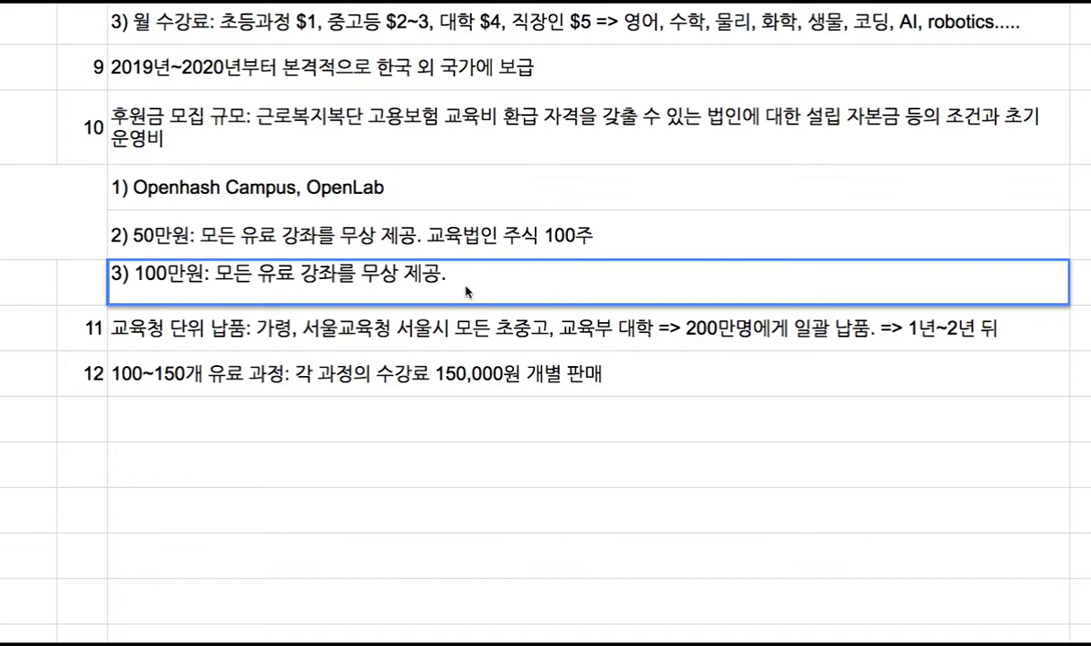
pyautogui.write('교육법인 ')
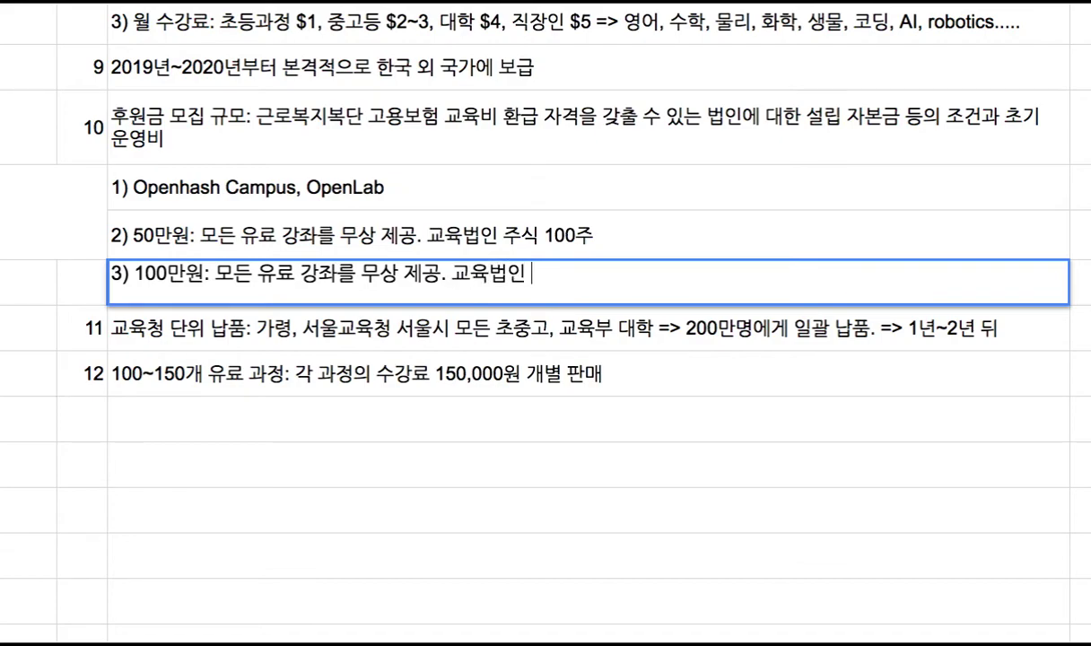
pyautogui.write('주식 500주')
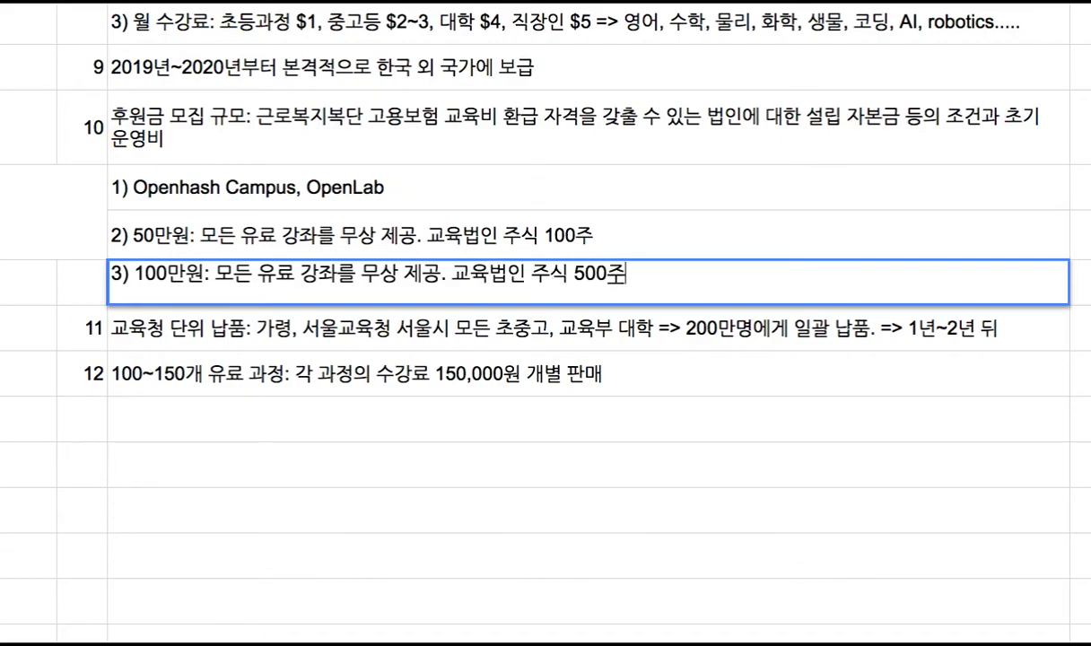
pyautogui.click(476, 323)
pyautogui.click(467, 224)
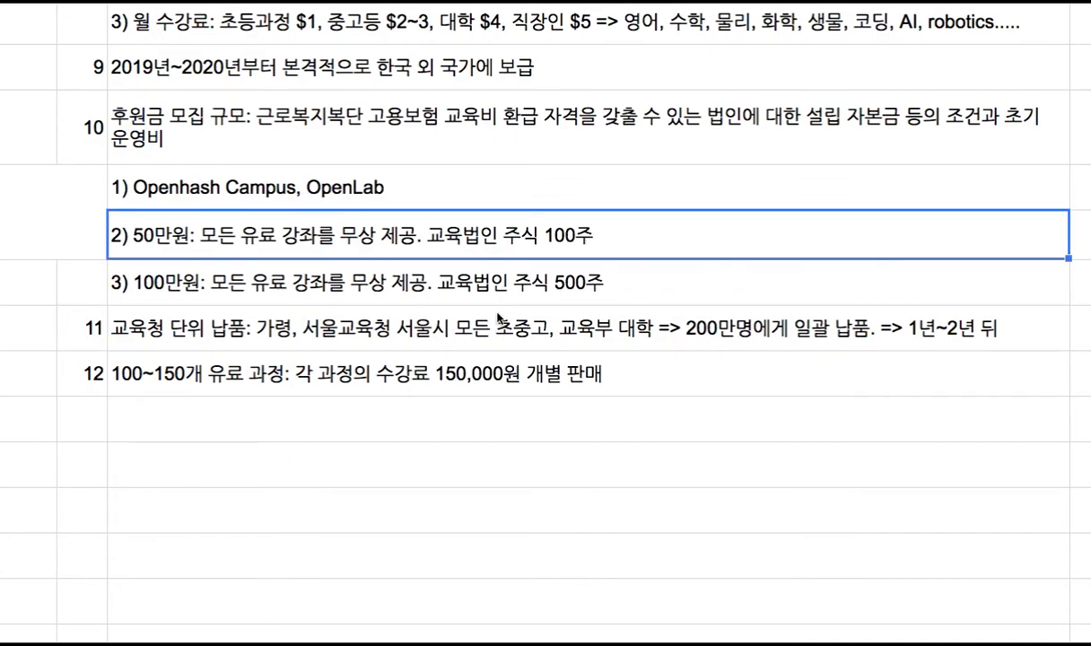
pyautogui.click(475, 301)
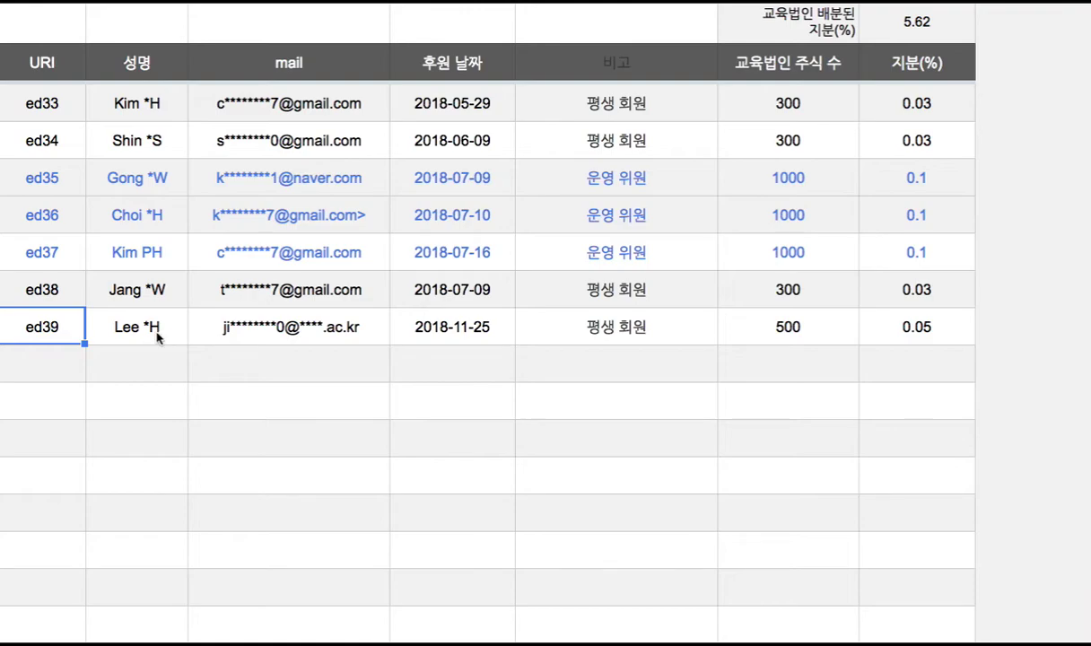
# Step: Examine the name, mail, sponsorship date and share entries of sponsor ed39 in the sponsor list
pyautogui.doubleClick(121, 324)
pyautogui.doubleClick(117, 319)
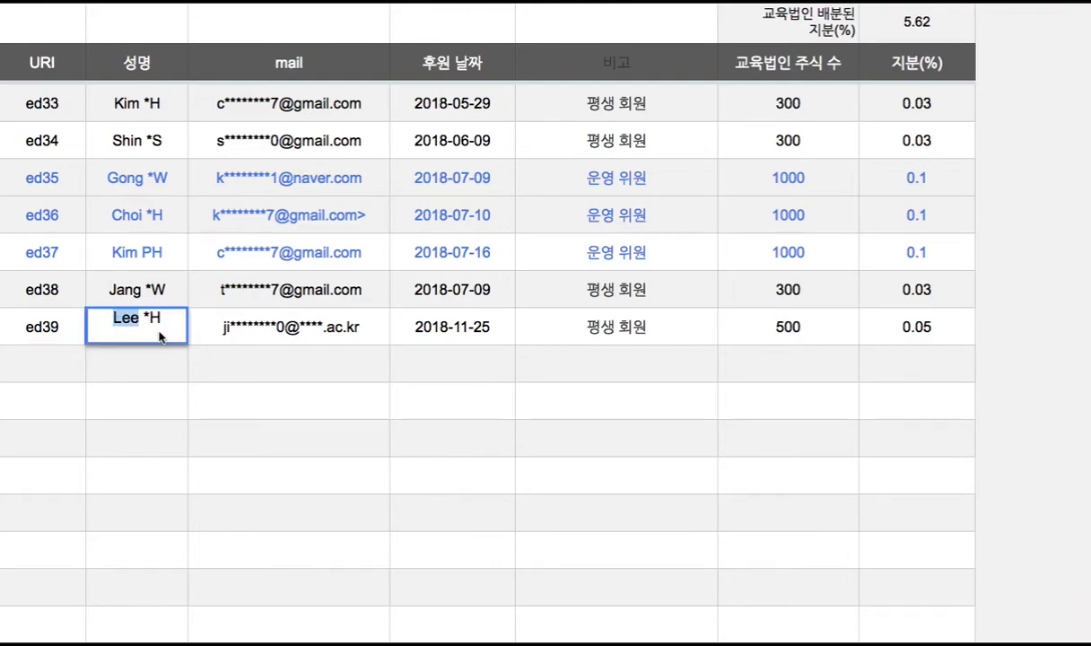
pyautogui.doubleClick(153, 319)
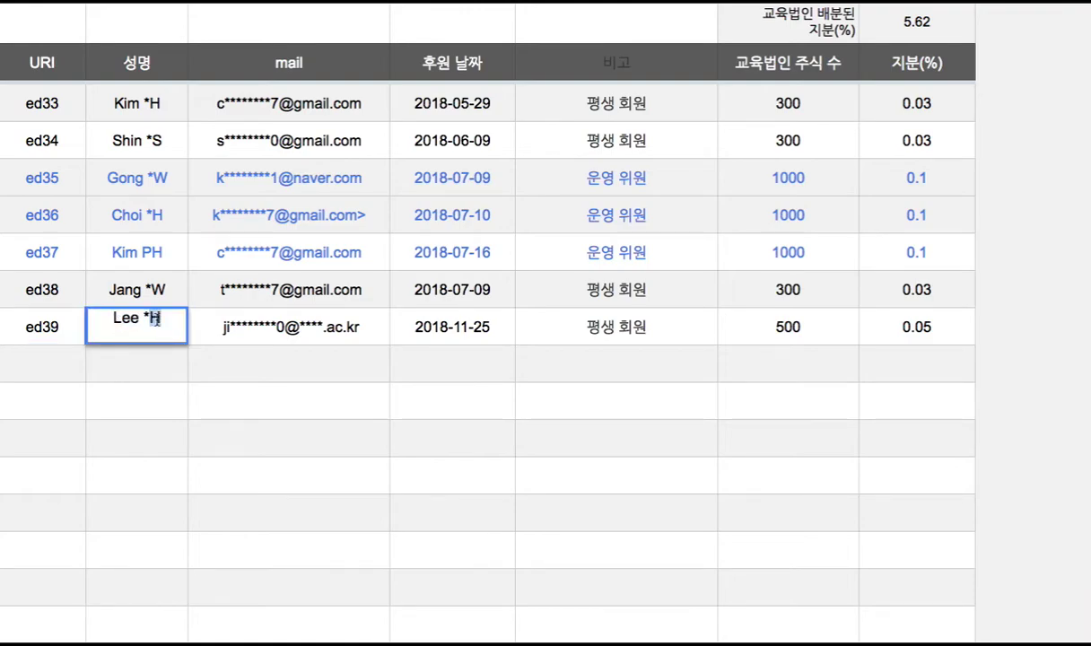
pyautogui.click(265, 333)
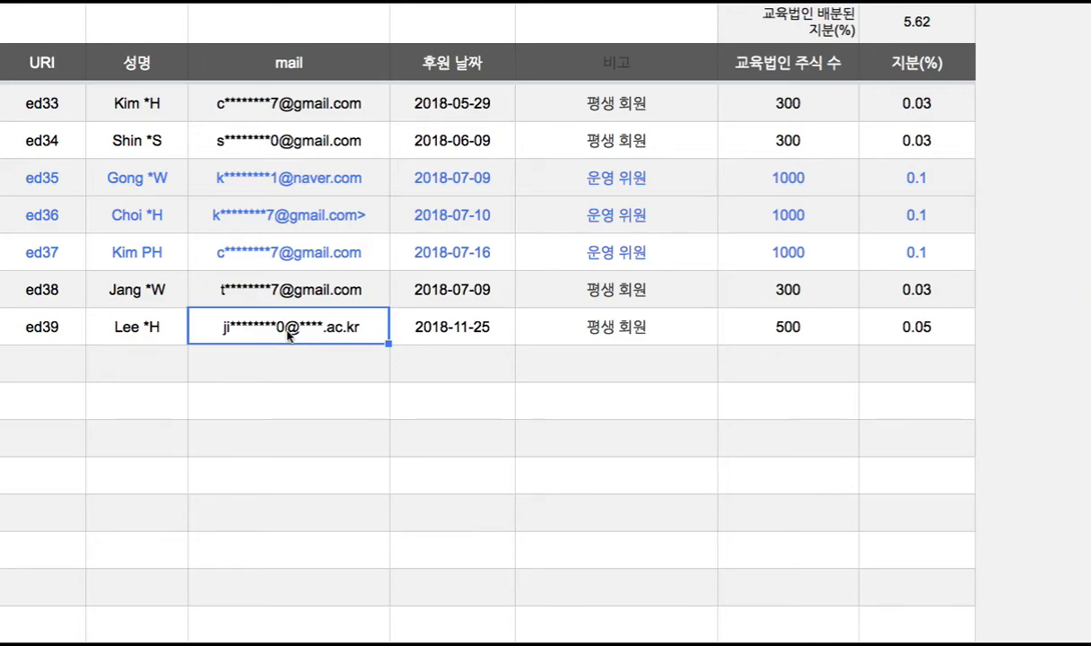
pyautogui.click(468, 336)
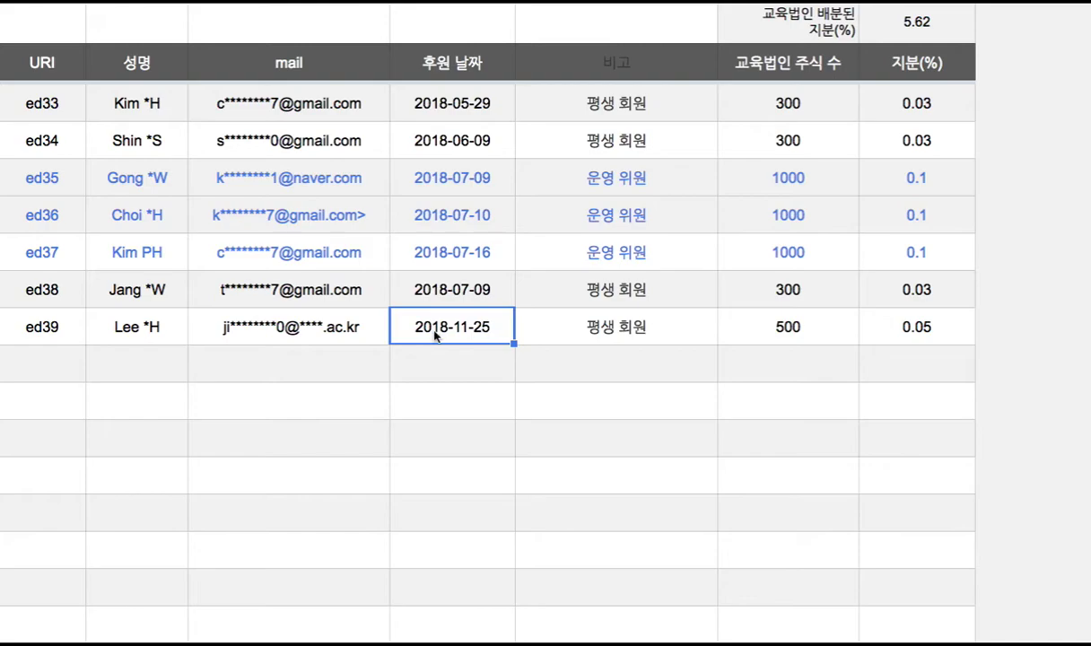
pyautogui.click(13, 332)
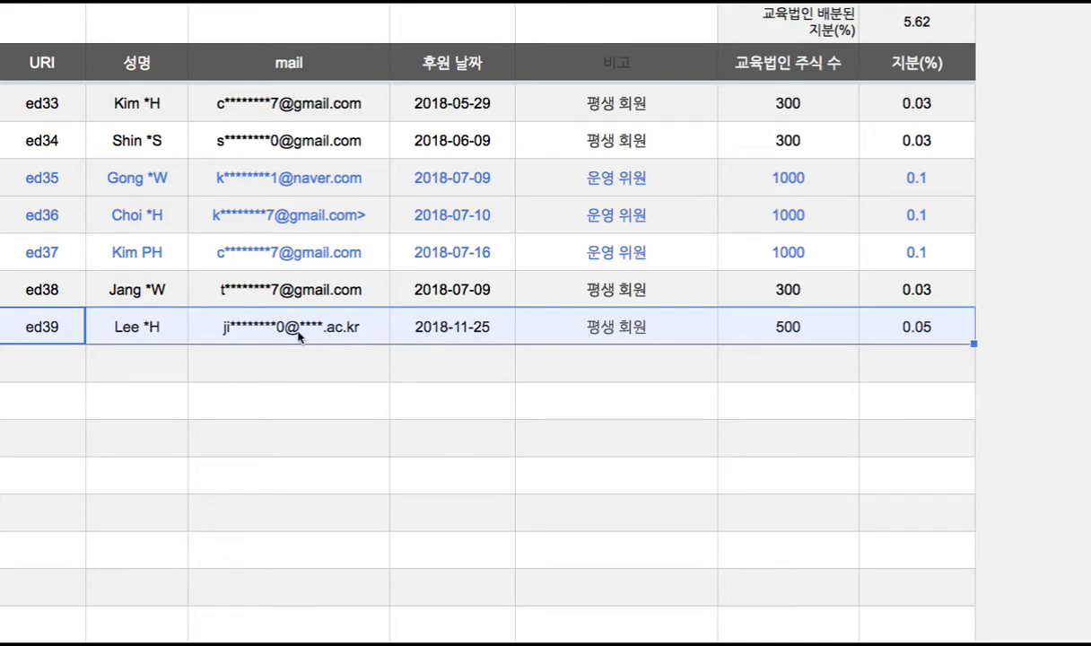
pyautogui.click(54, 341)
pyautogui.click(62, 368)
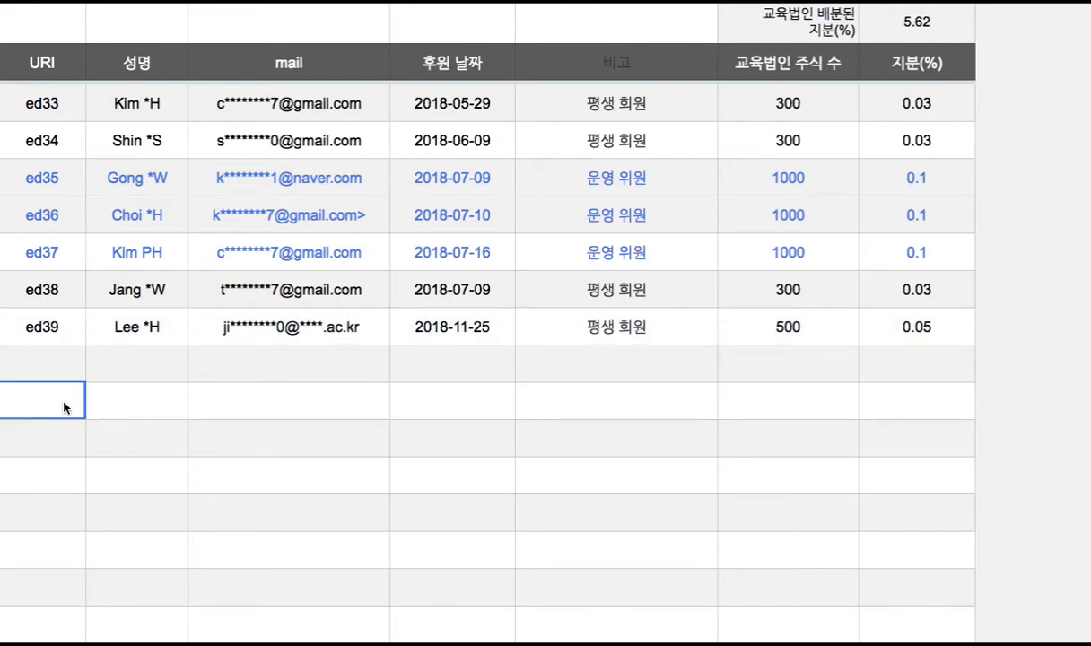
pyautogui.click(81, 448)
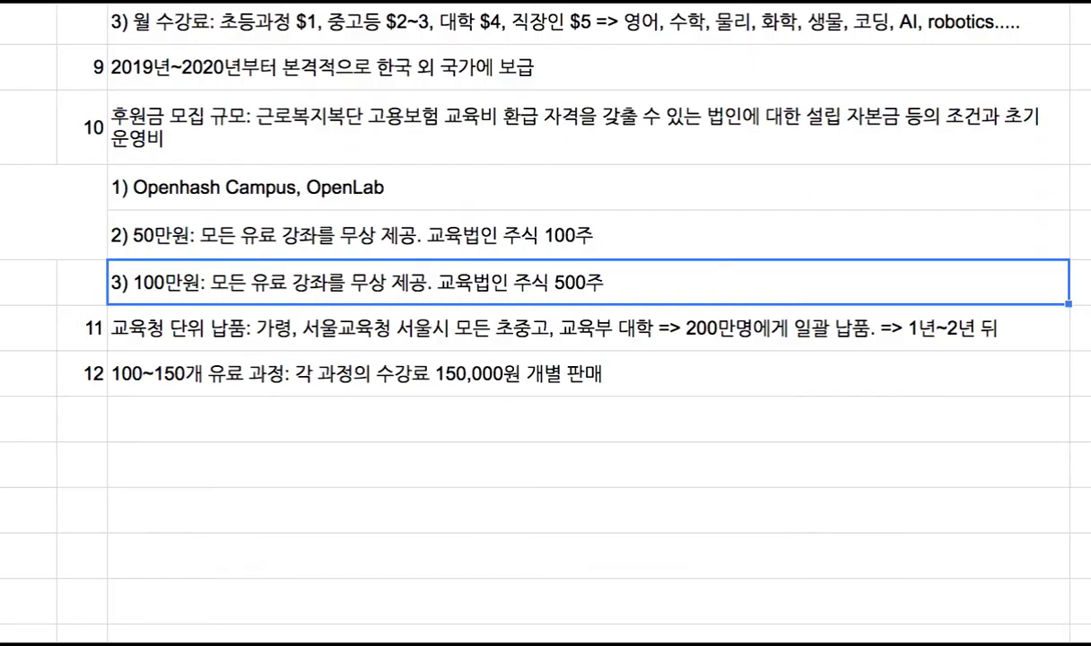
# Step: Append ". 오프라인 캠퍼스 우선적인 입학 자격" to the end of the 100만원 tier under note 10
pyautogui.doubleClick(565, 284)
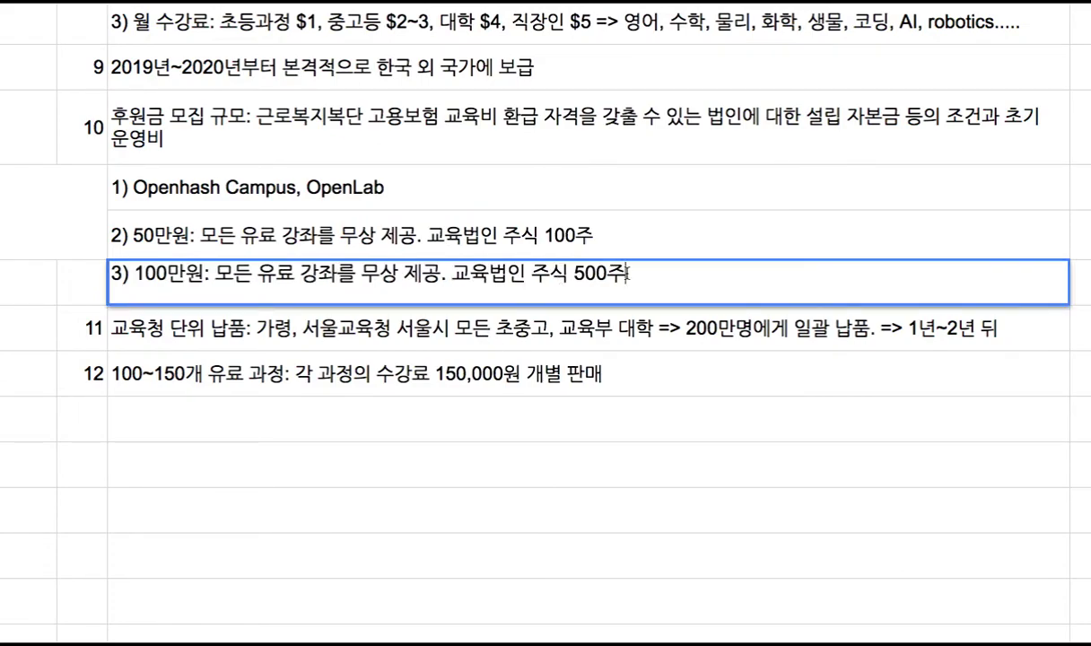
pyautogui.write('. 오프라인 캠퍼스 ')
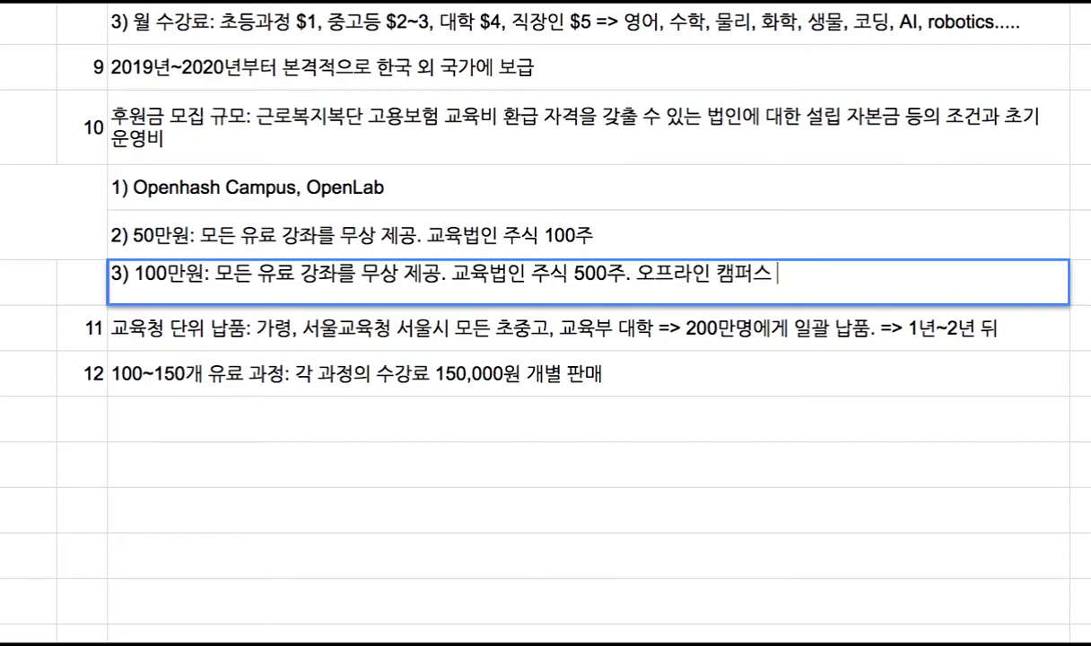
pyautogui.write('우선적인')
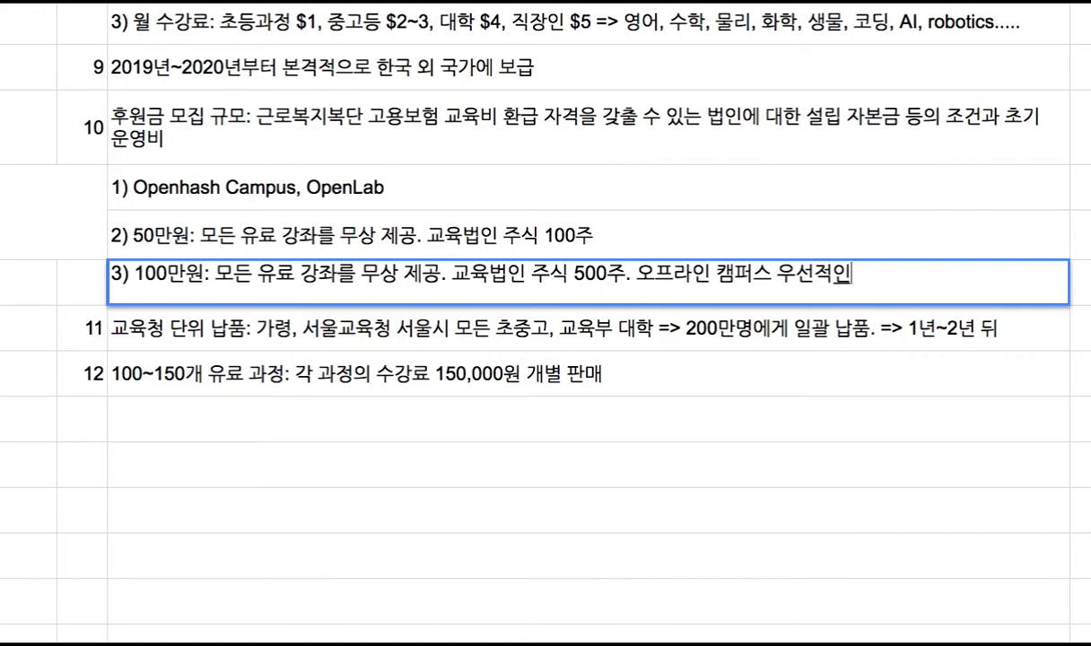
pyautogui.write(' 입학 자겨')
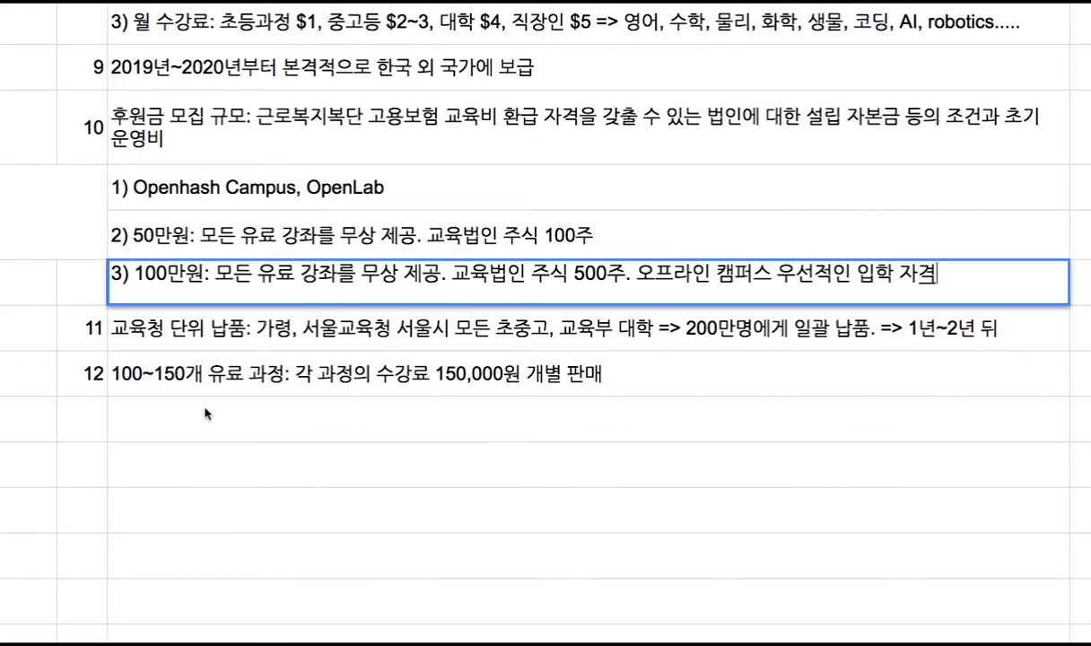
# Step: Number the row below note 12 as 13 and select its empty note cell
pyautogui.click(88, 412)
pyautogui.write('13')
pyautogui.click(169, 415)
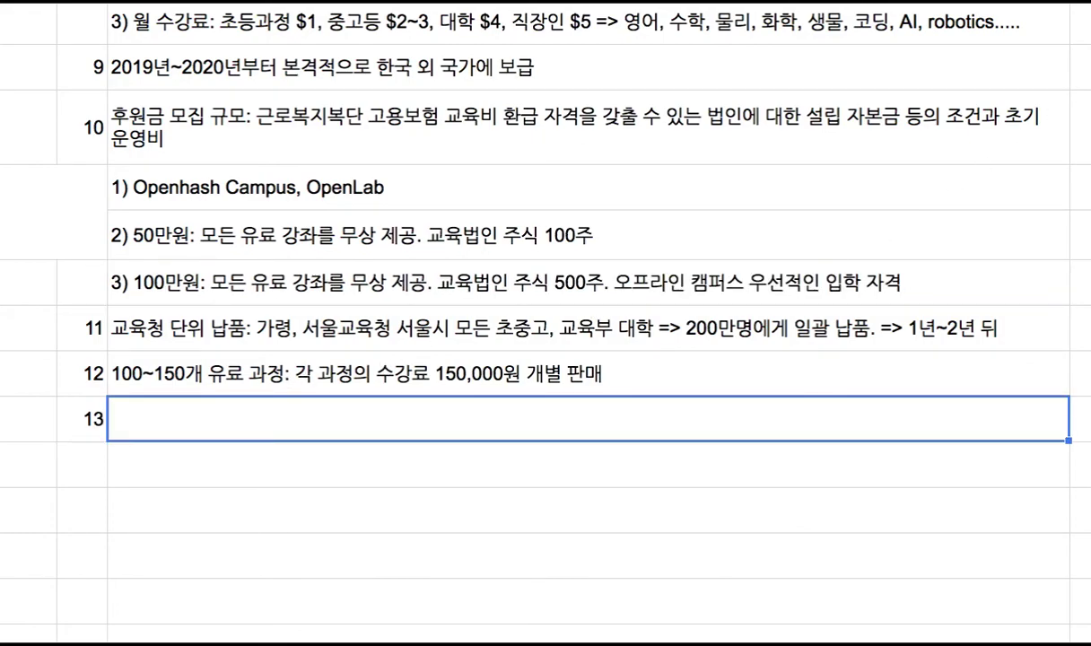
# Step: In item 1) under note 10, add "(온라인 과정)" after Openhash Campus and "(기존 초중고에 실습실을 구축)" after OpenLab
pyautogui.scroll(-2, 953, 75)
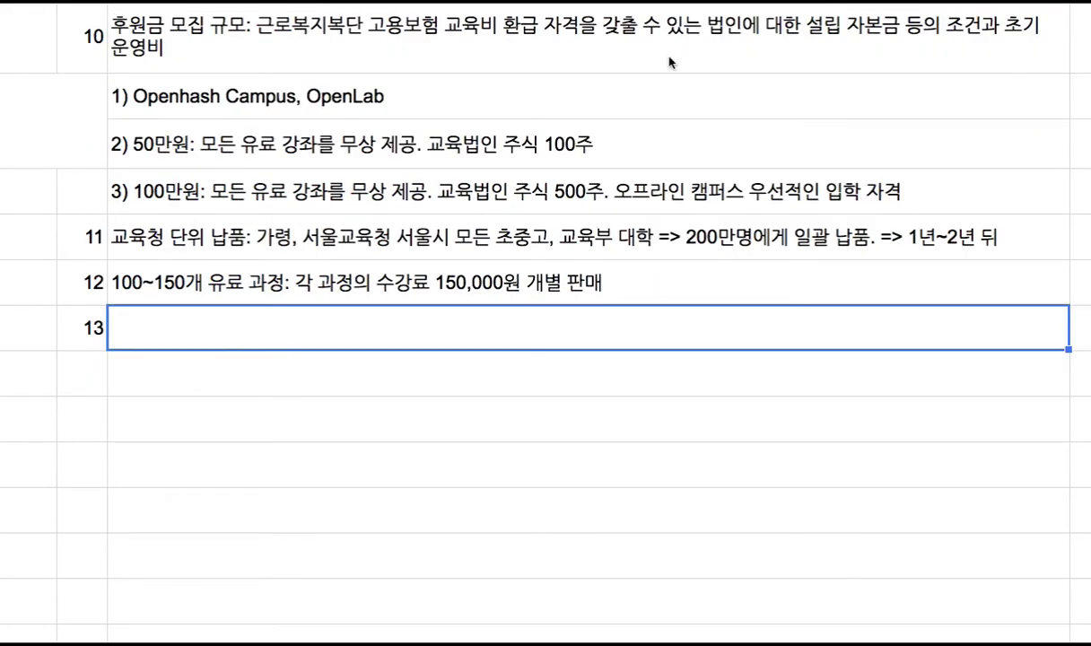
pyautogui.click(305, 95)
pyautogui.doubleClick(305, 95)
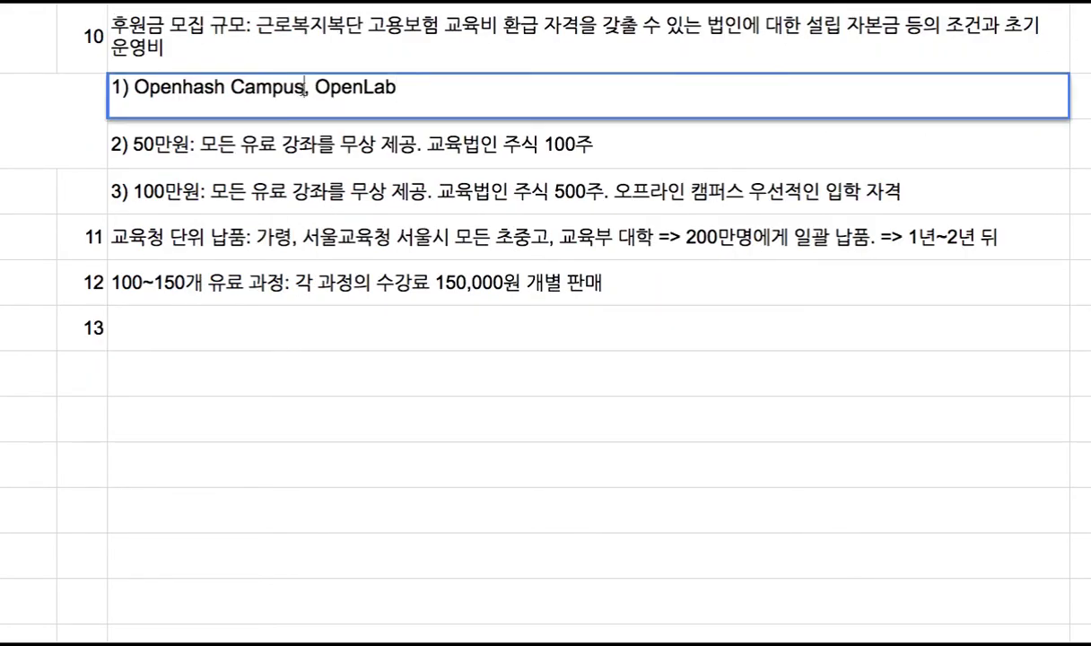
pyautogui.write('(온라인 ㄱ')
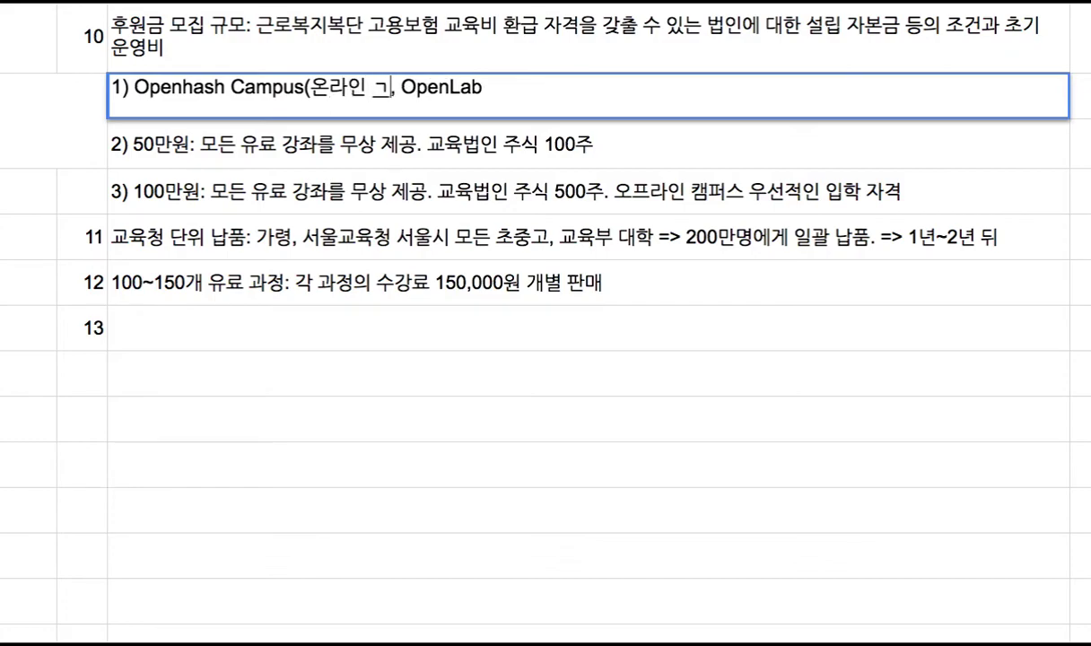
pyautogui.write('과정)')
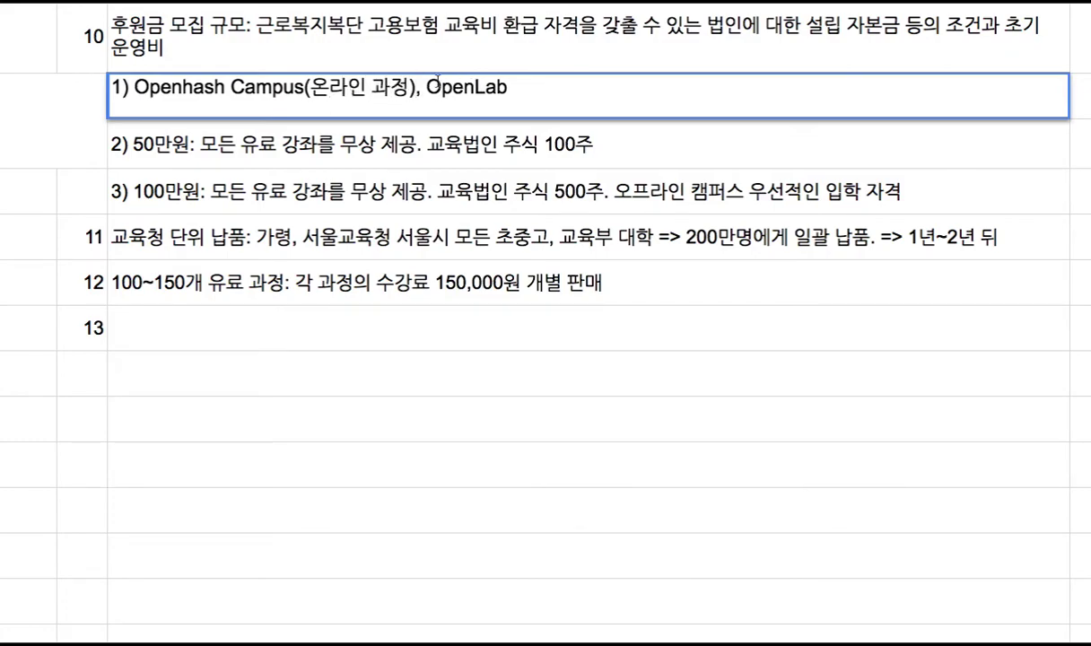
pyautogui.write('(기존 초중고에 ')
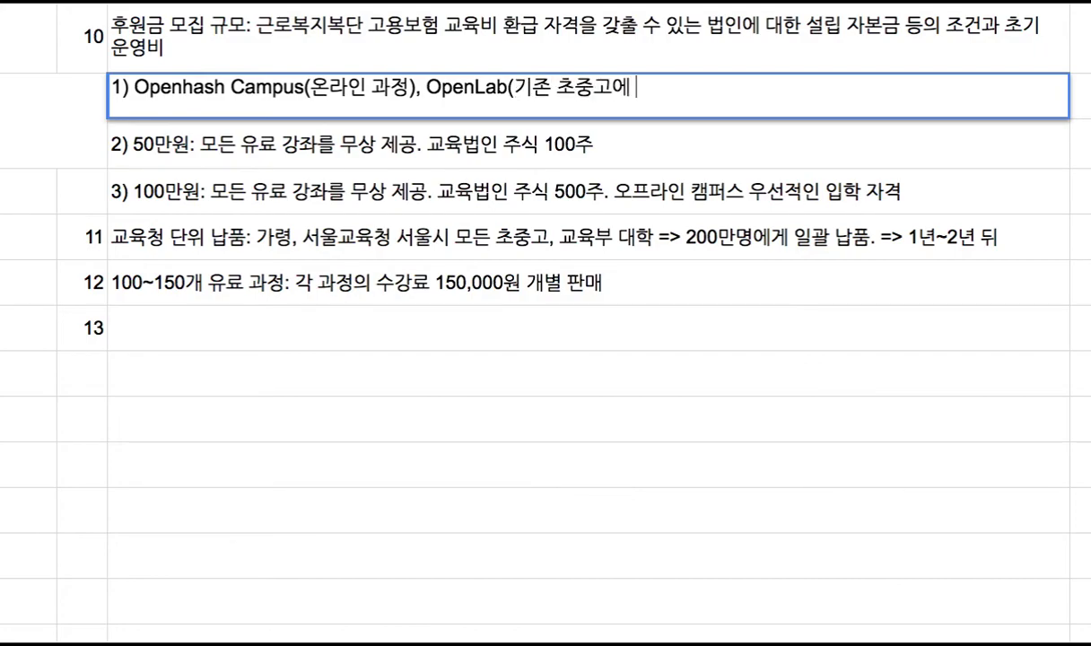
pyautogui.write('실습실')
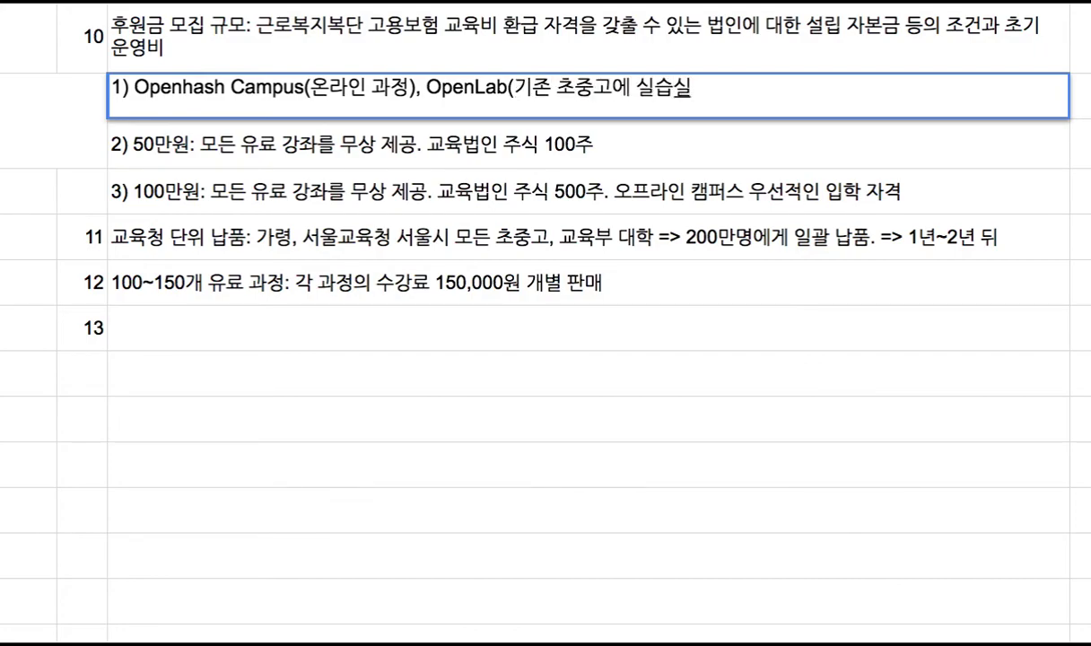
pyautogui.write('을 구축)')
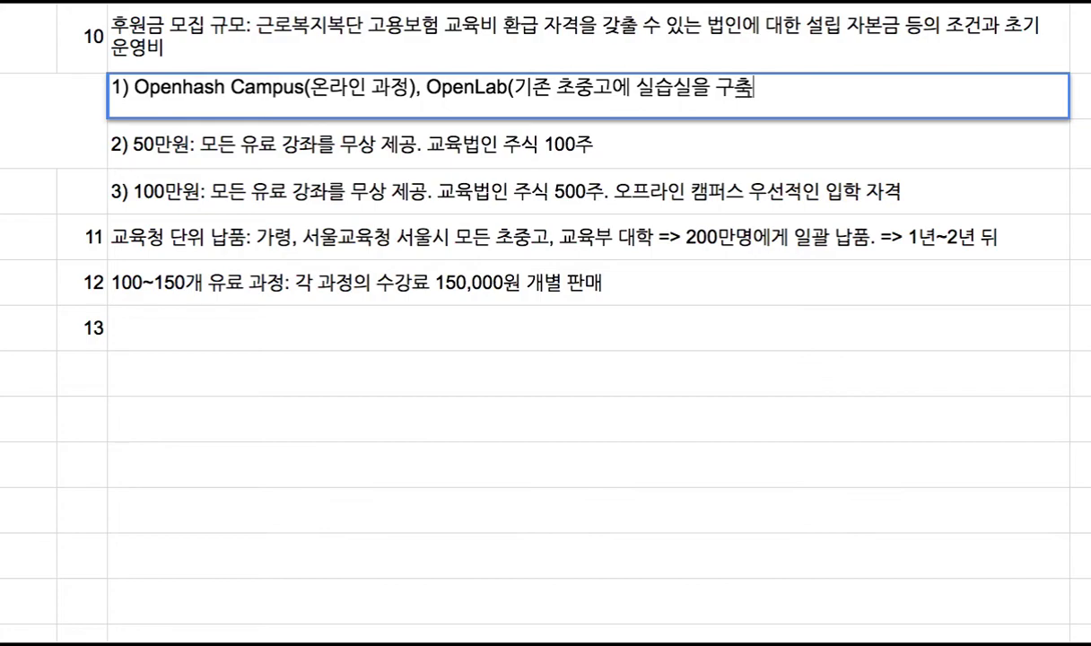
pyautogui.click(314, 340)
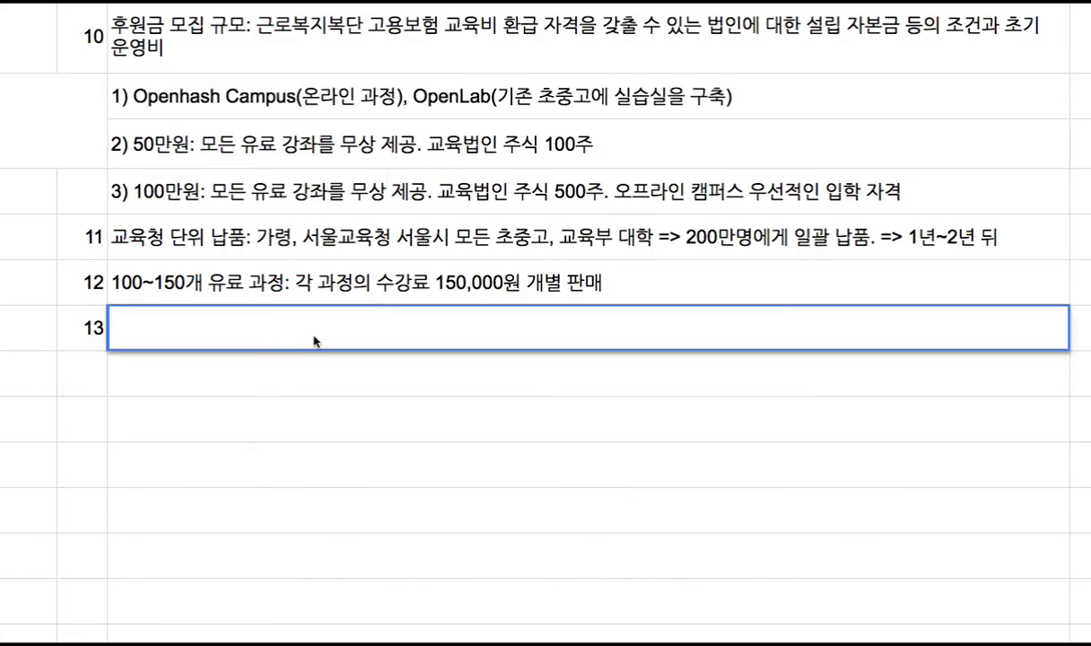
# Step: Start note 13 with the heading "Openhash Offline Campus"
pyautogui.write('Openhash')
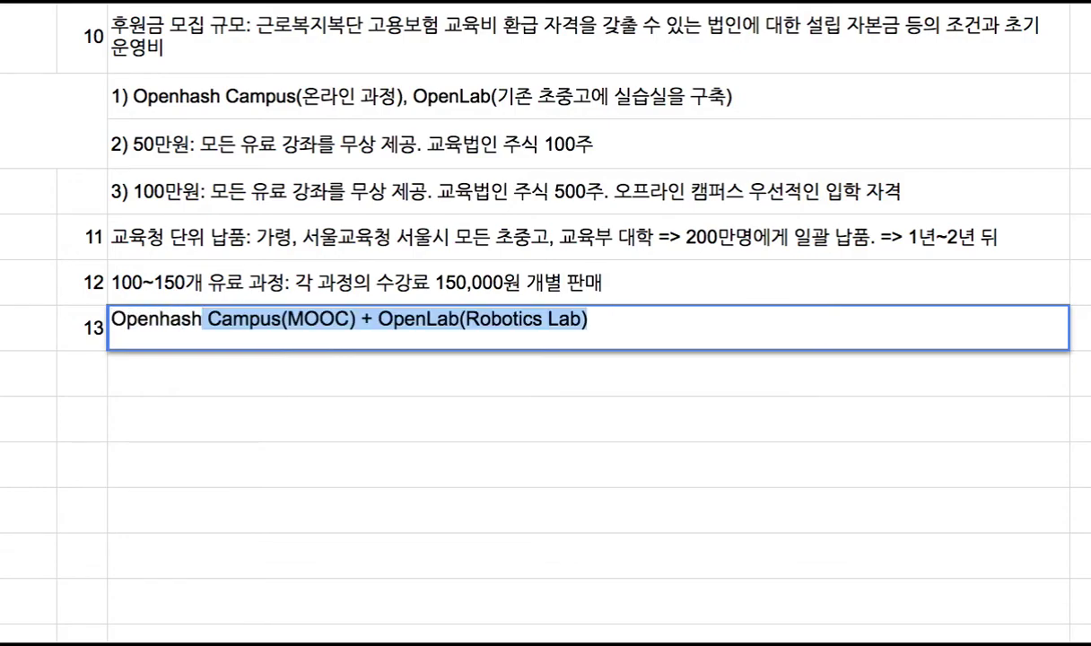
pyautogui.write(' O')
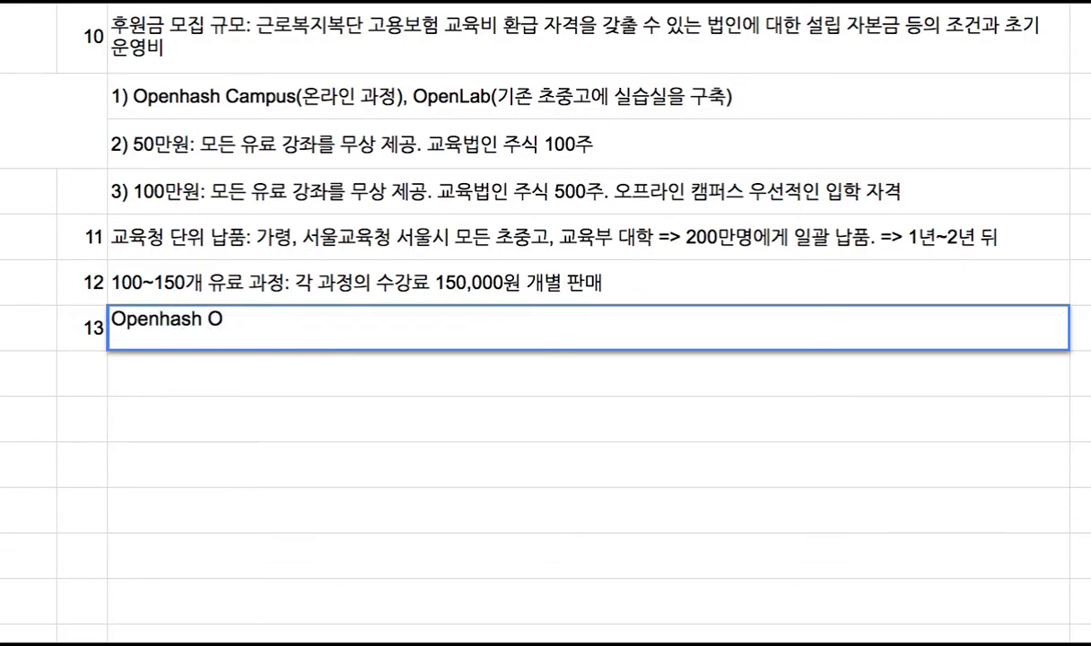
pyautogui.write('ffline Co')
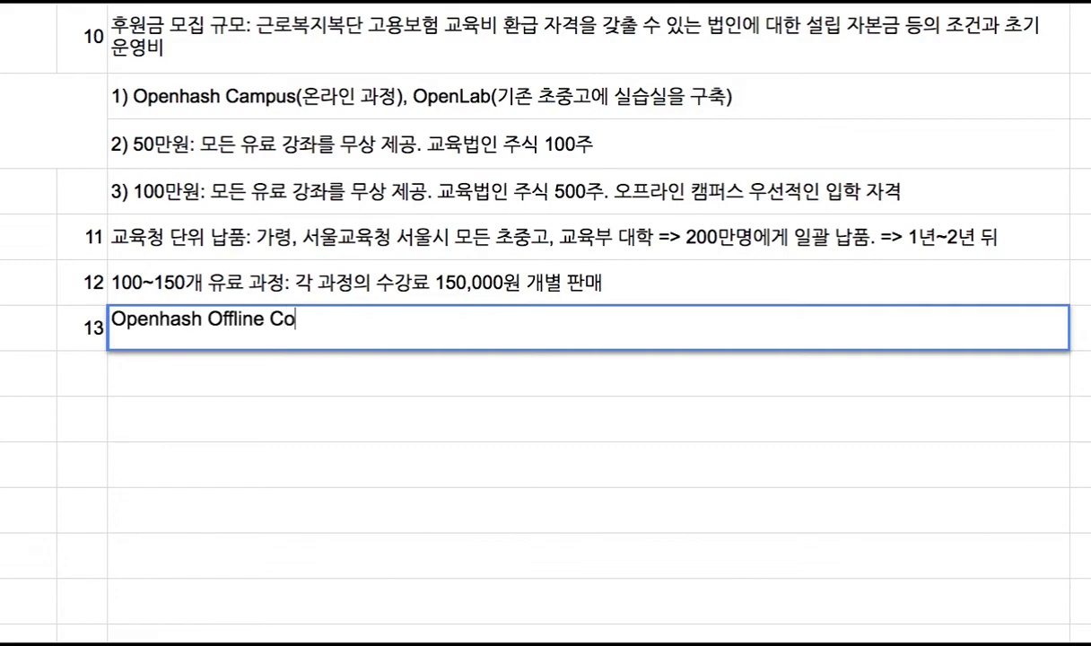
pyautogui.press('BackSpace')
pyautogui.write('ampus')
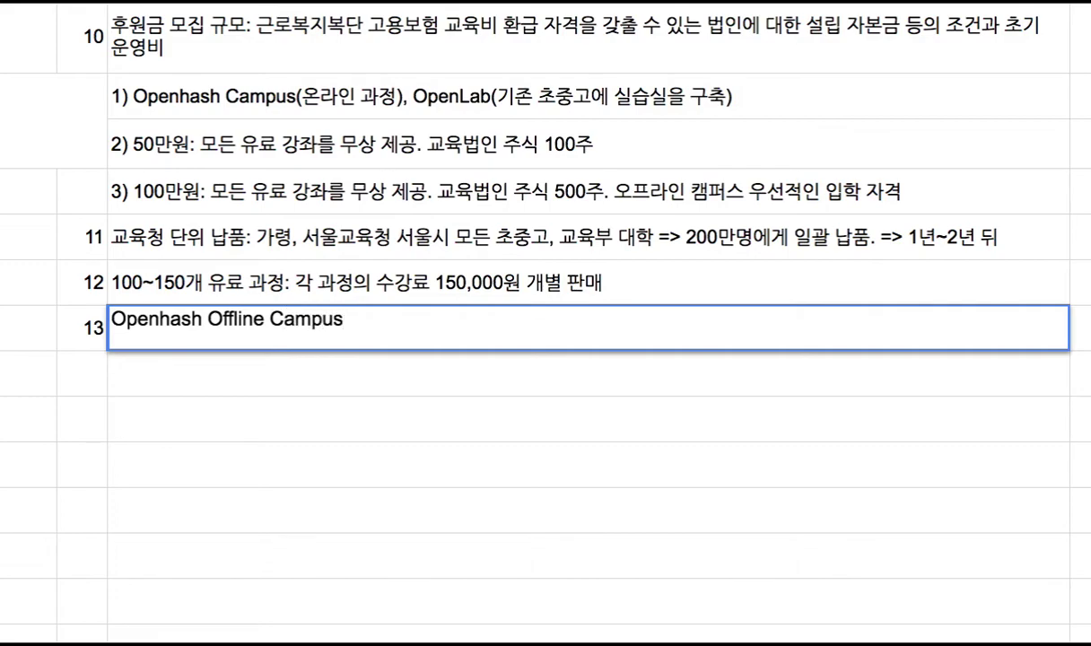
# Step: Continue note 13 after the heading with ": 제주지역의 모 대학 부지를 활용"
pyautogui.write(': 제주지역의')
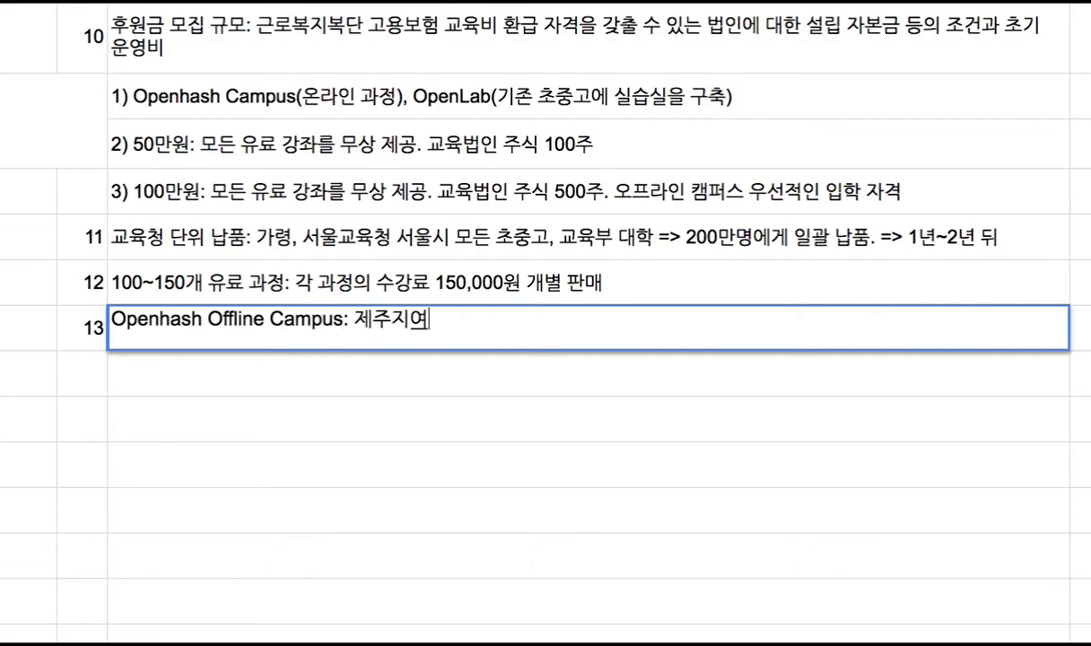
pyautogui.write(' 모대 ')
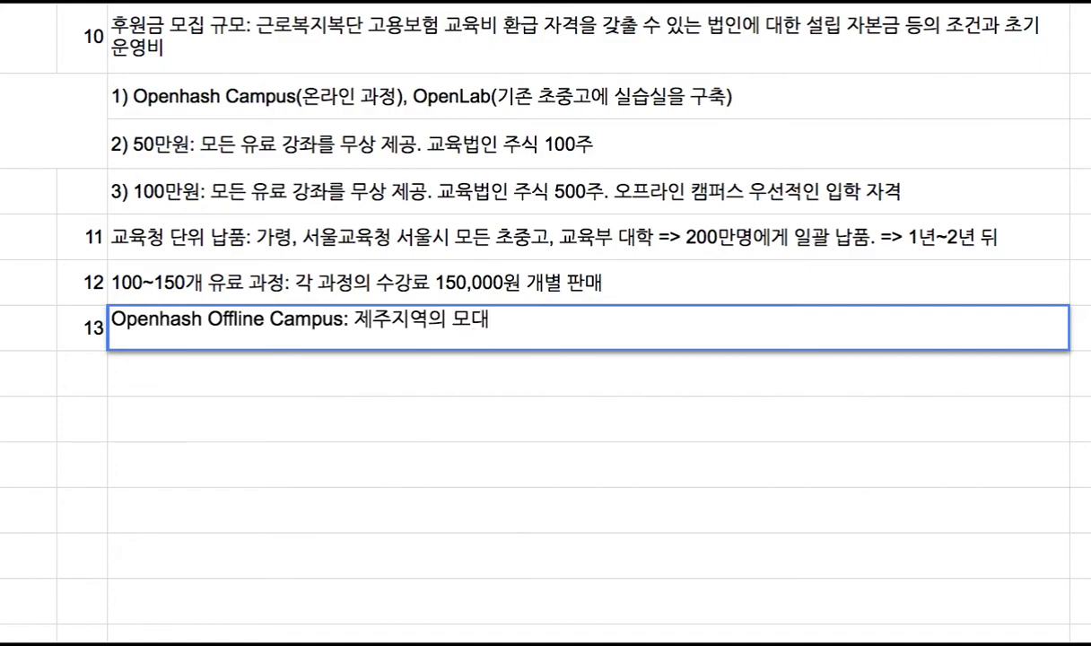
pyautogui.write('학 대학')
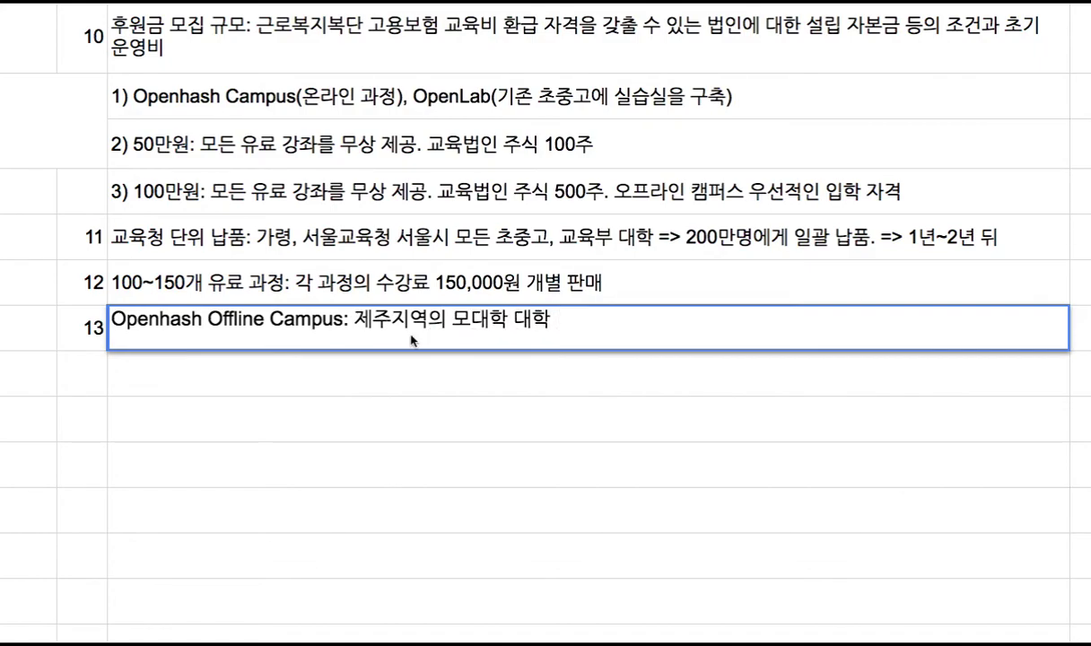
pyautogui.click(468, 320)
pyautogui.doubleClick(535, 320)
pyautogui.write('부지를 ')
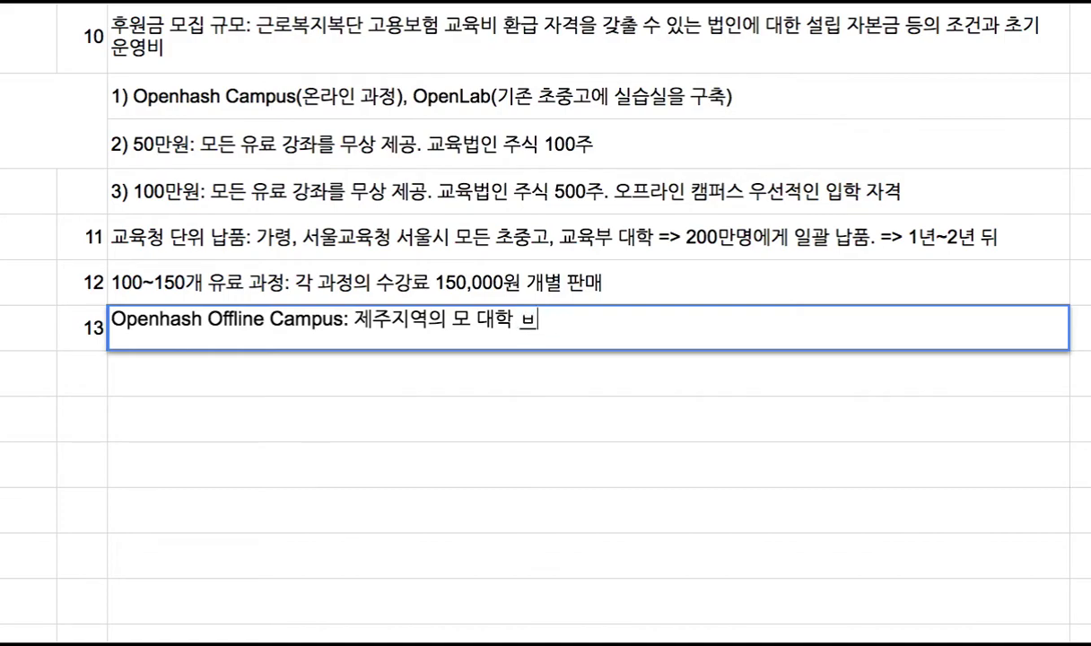
pyautogui.write('활용')
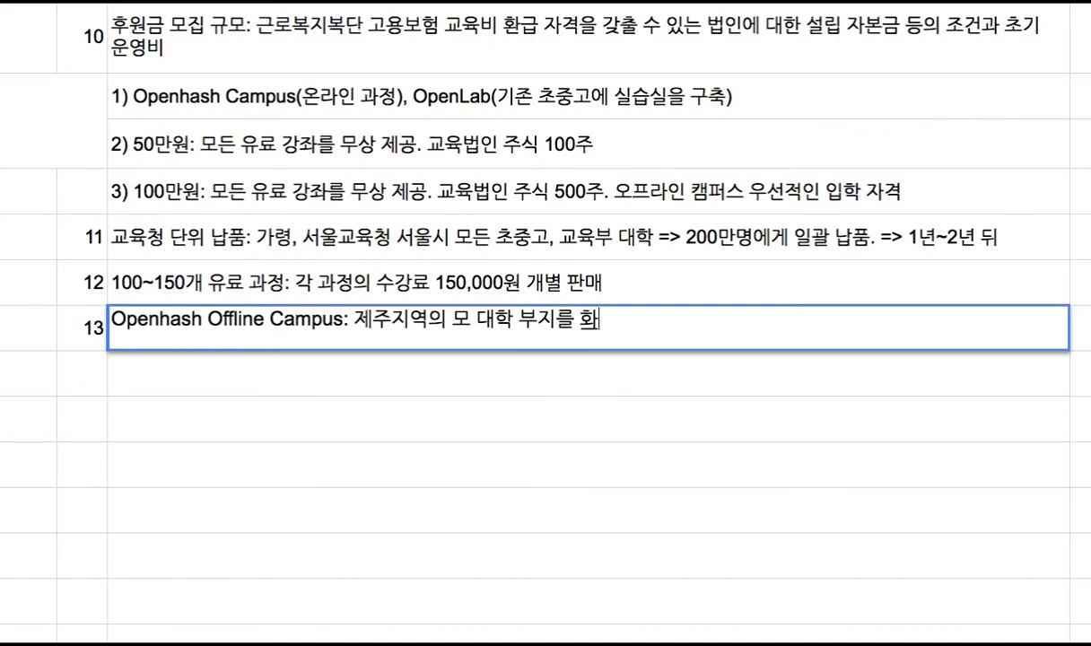
# Step: Extend note 13 with "=> 세계 정상급의 개발자들과 면대면으로 코딩 등을 학습."
pyautogui.write(' =>')
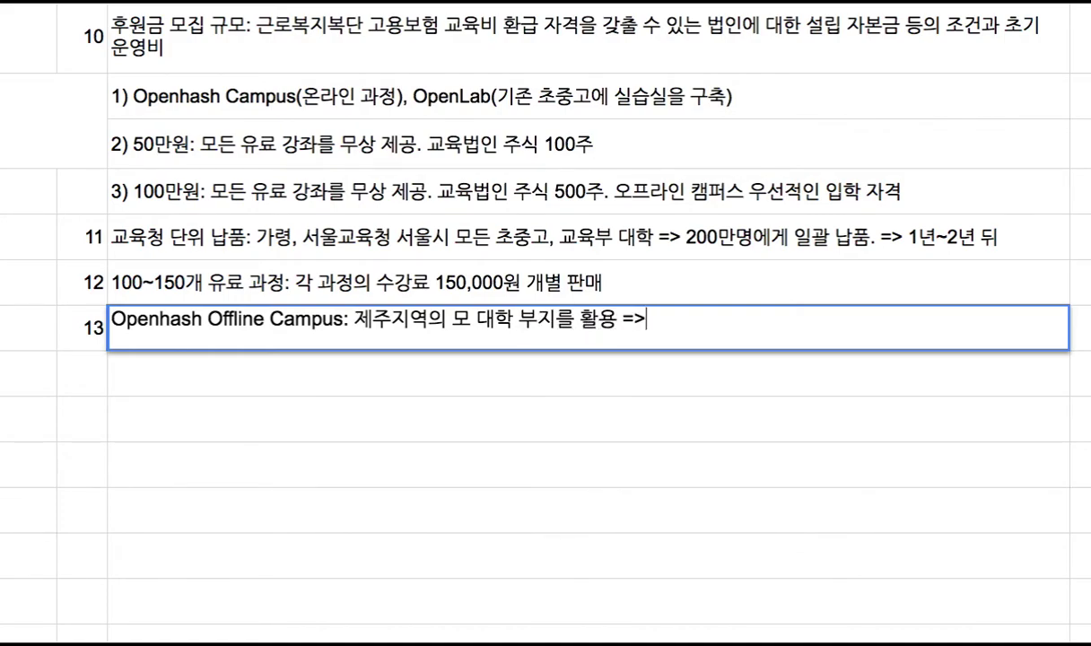
pyautogui.write(' 세계 정상급')
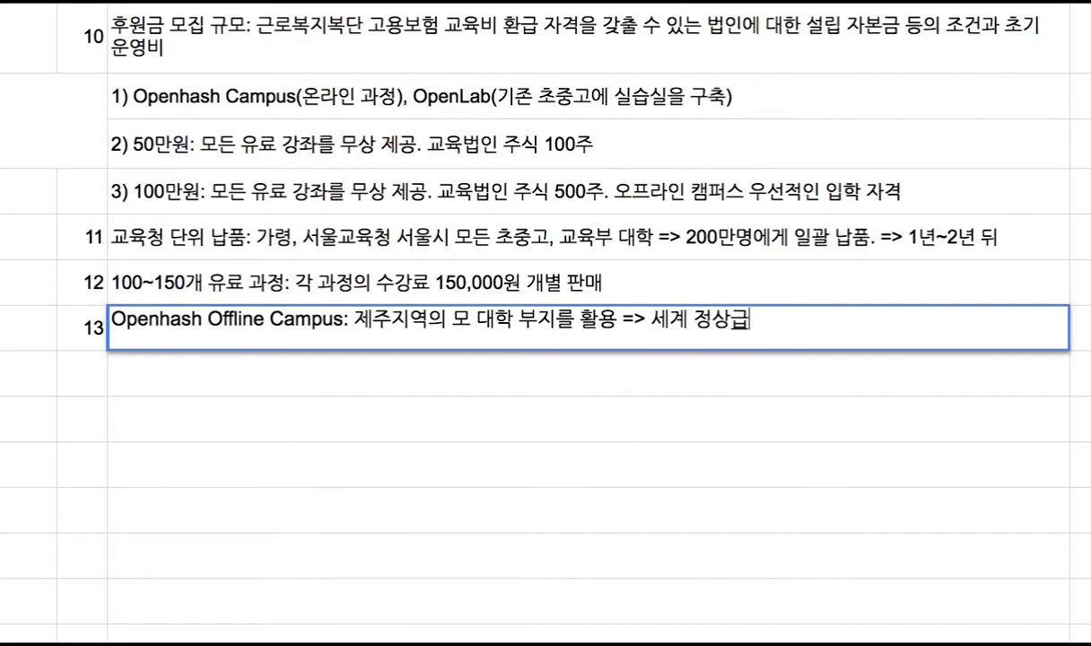
pyautogui.write('의 갭발자들과 며')
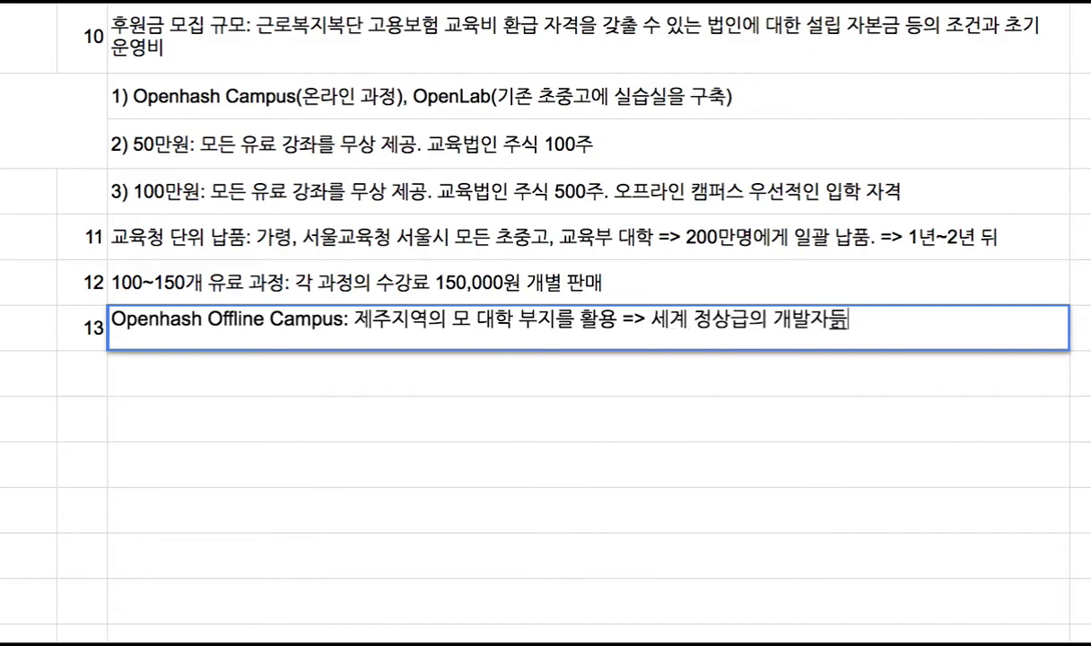
pyautogui.write('대면으로 ')
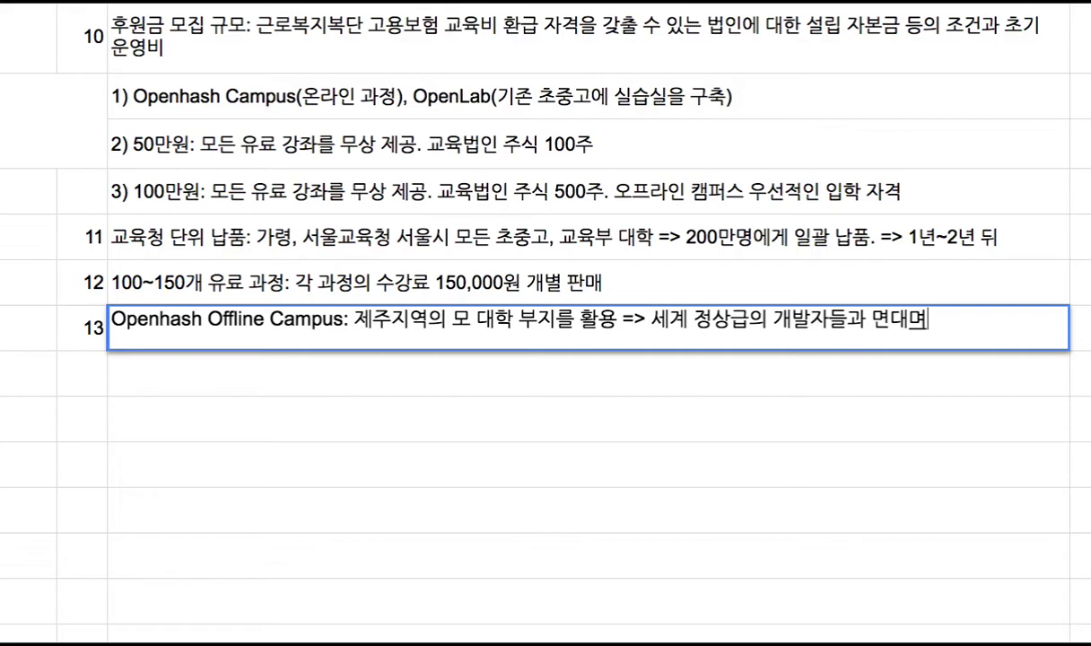
pyautogui.write('콤')
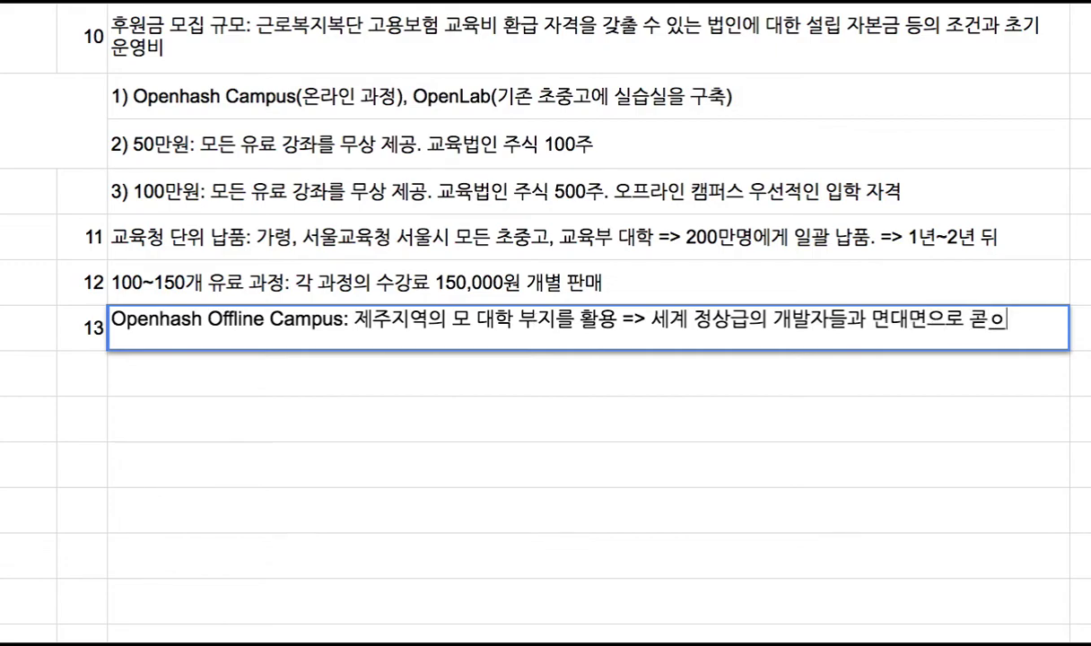
pyautogui.write('딩 등을 학')
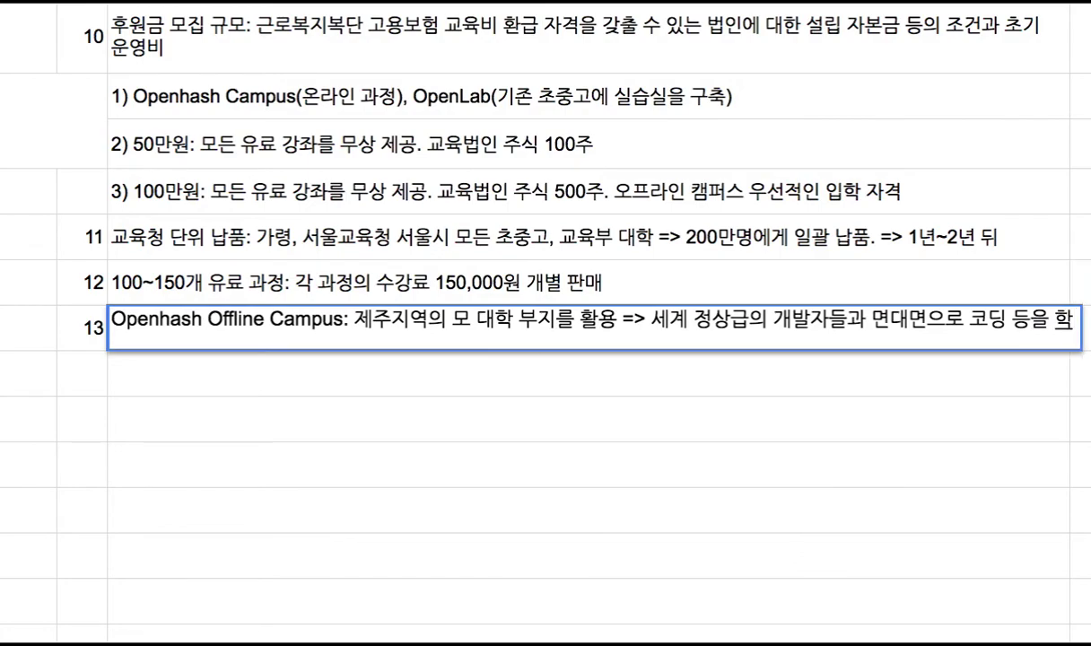
pyautogui.write('습.')
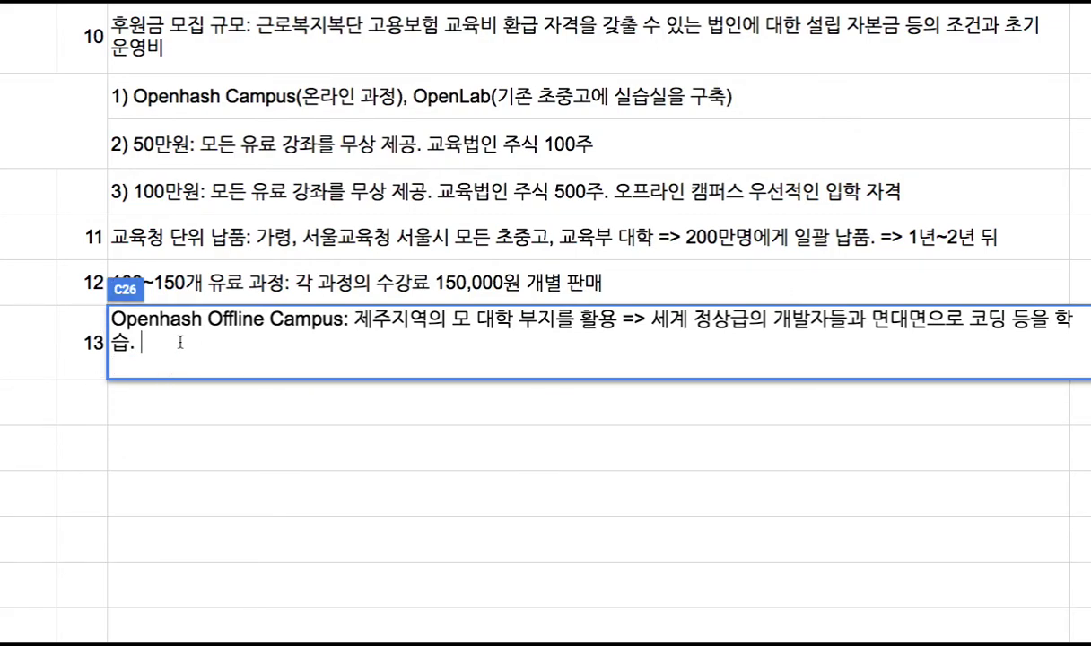
# Step: Add the funding sources to note 13: "=> 근로복지공단, 지자체, 기업 후원, 교육법인 수입을 바탕으로"
pyautogui.write('=> 고요')
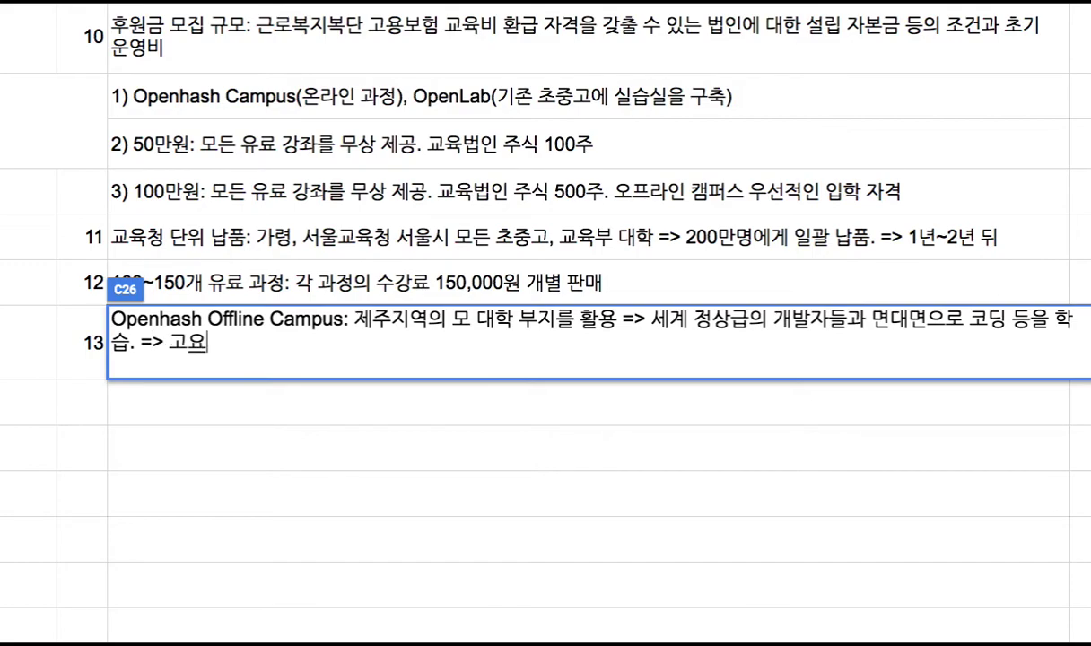
pyautogui.press('BackSpace')
pyautogui.press('BackSpace')
pyautogui.write('근로복지공단')
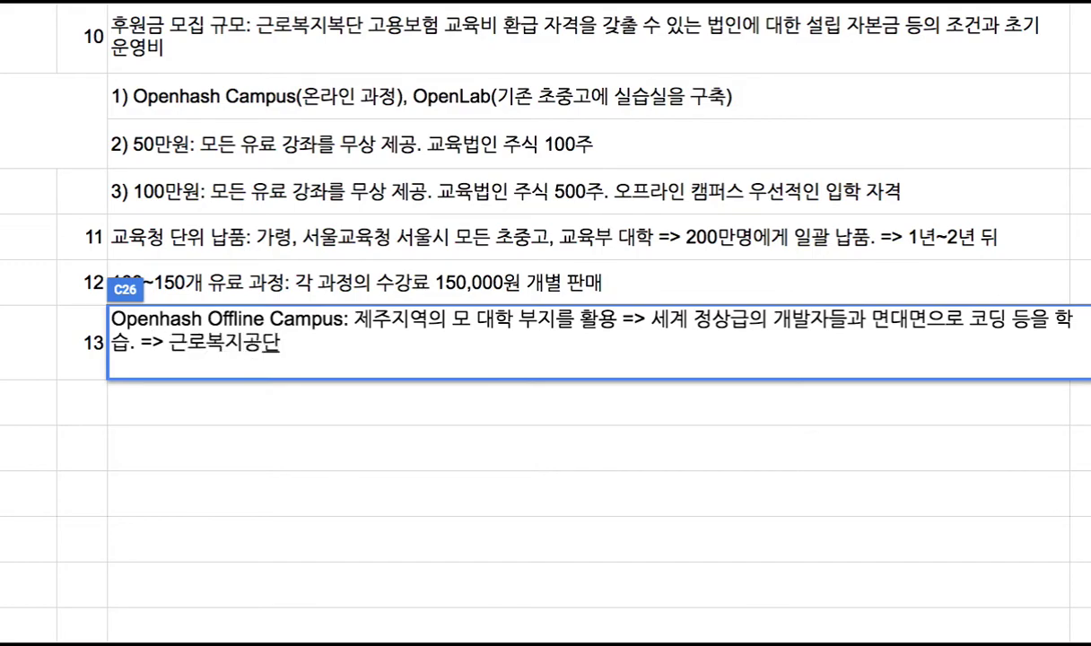
pyautogui.write(', 지ㅊ')
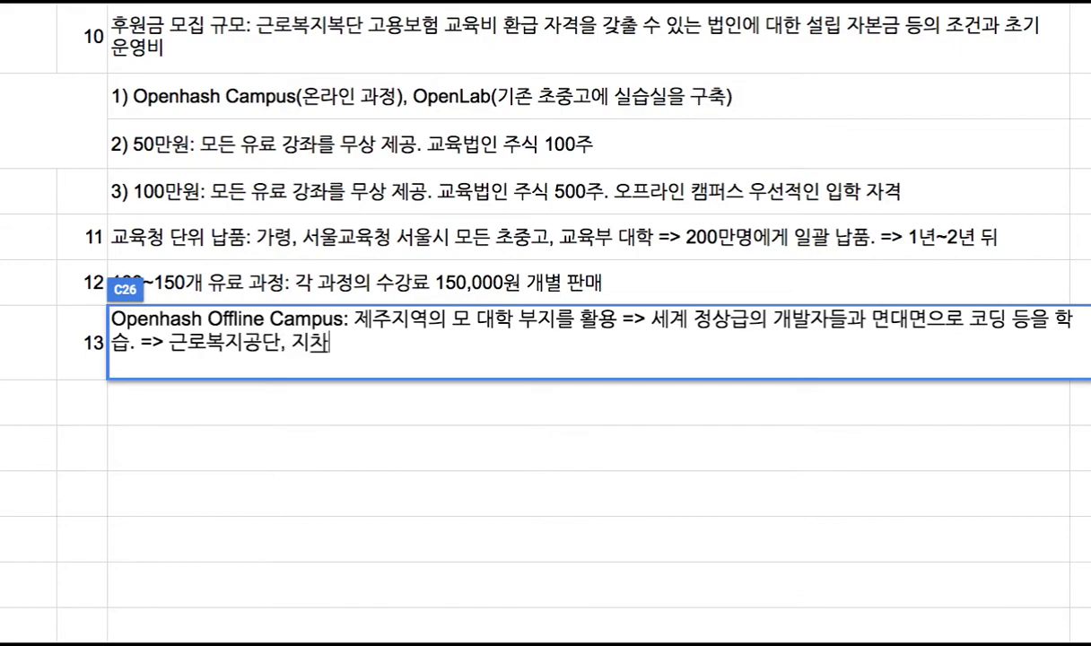
pyautogui.press('BackSpace')
pyautogui.write('자체, 기')
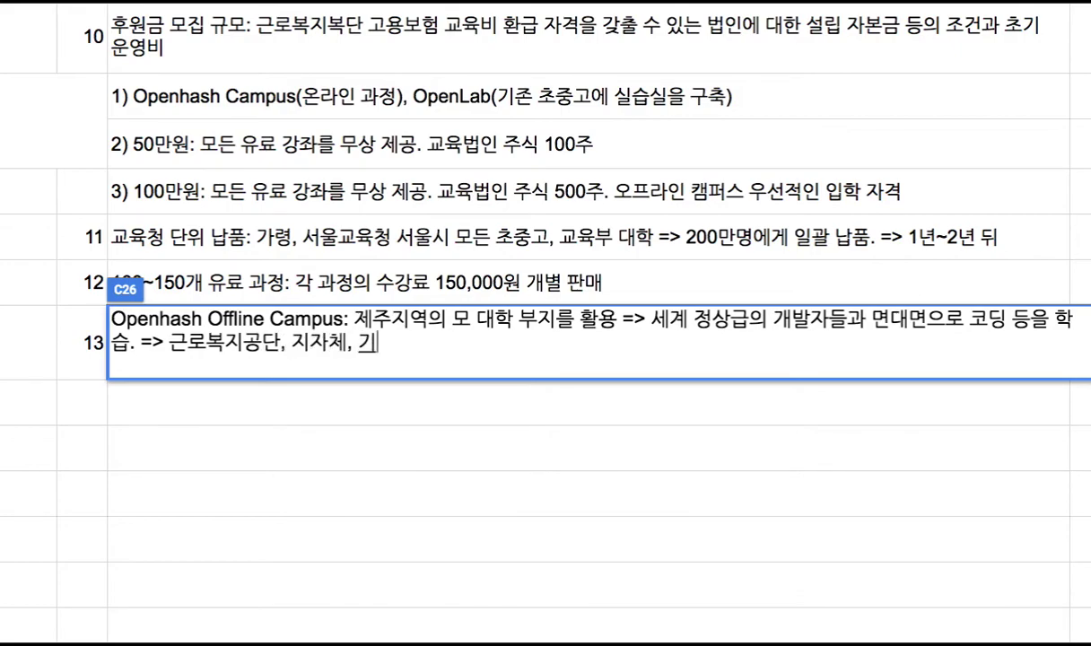
pyautogui.write('업 후원')
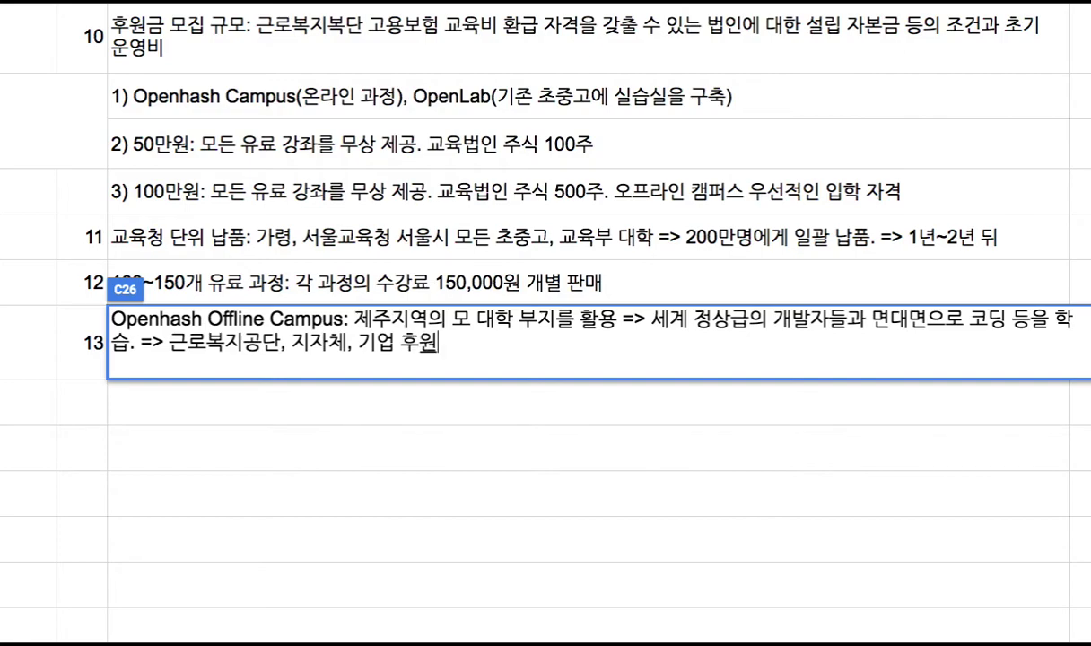
pyautogui.write(', 교유')
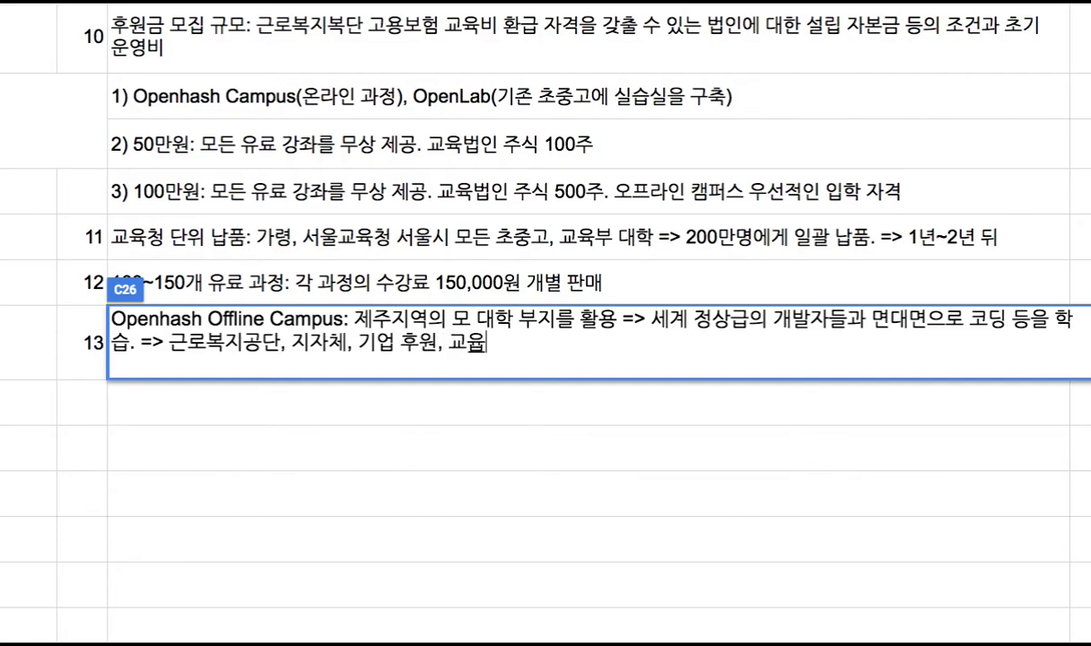
pyautogui.write('ㄱㅇ법인 수입')
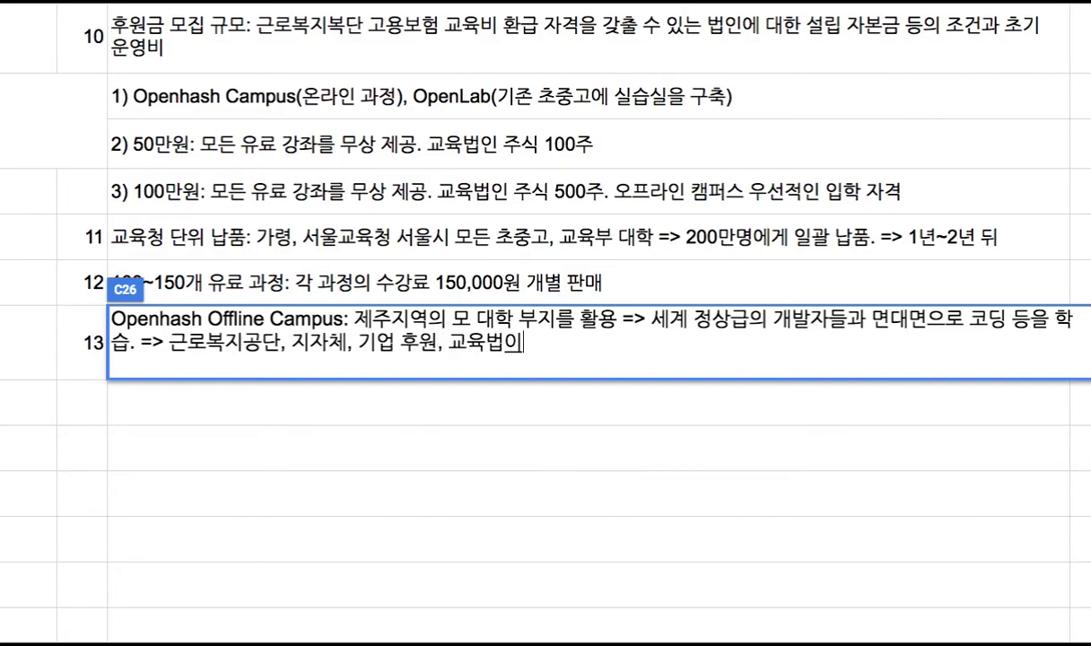
pyautogui.write('을 바탕으로 ')
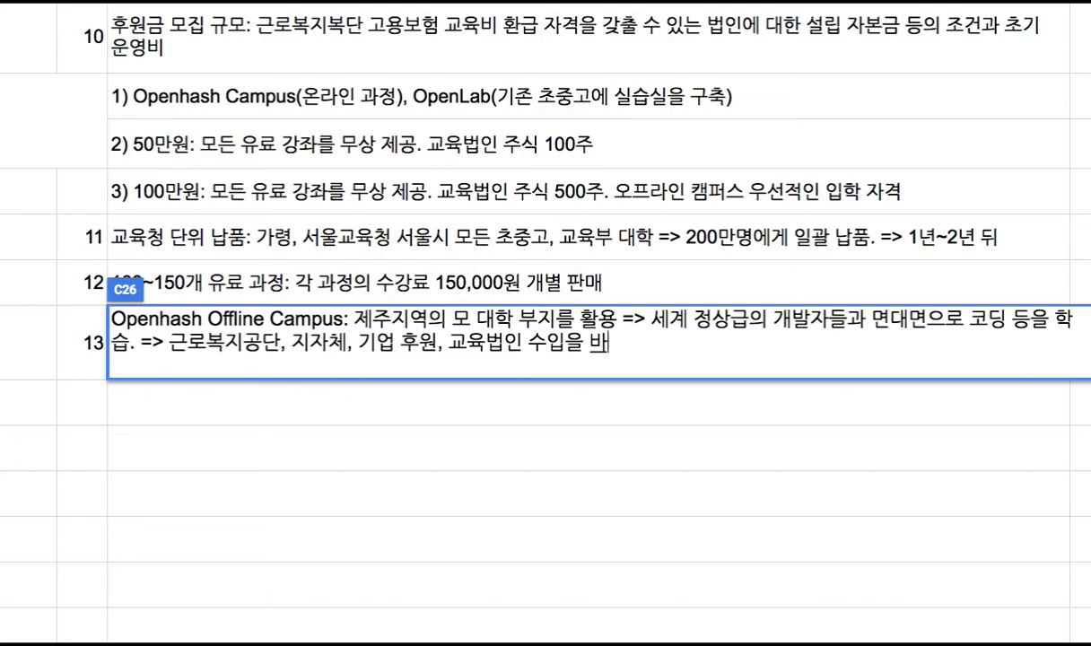
# Step: Finish note 13 with "학비 무료 기숙형 학교" and commit the cell
pyautogui.write('묘')
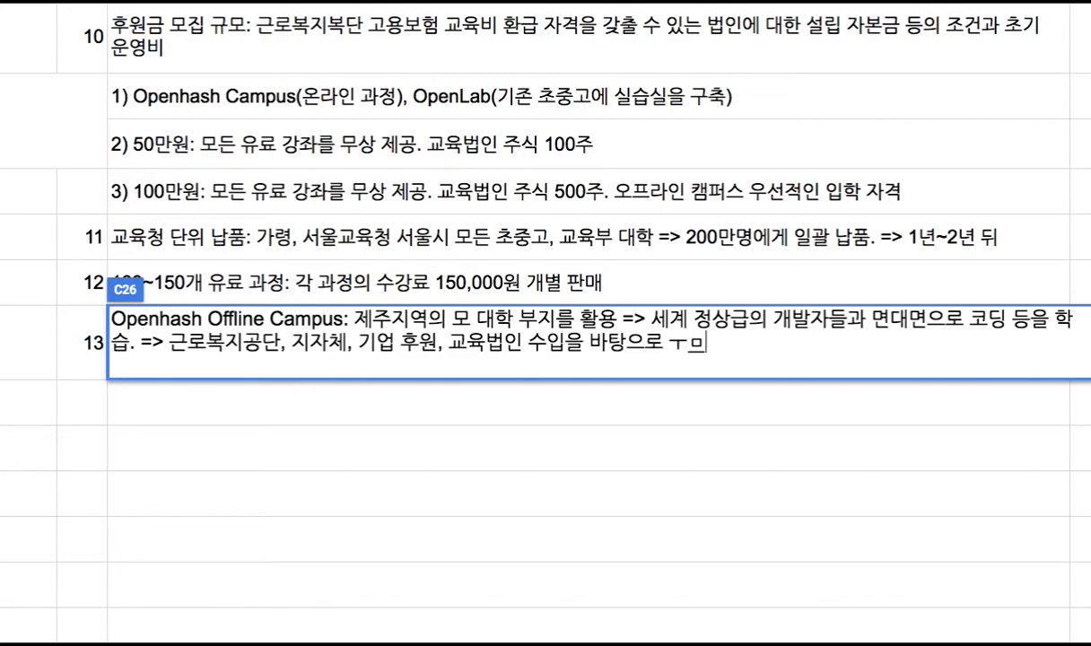
pyautogui.press('BackSpace')
pyautogui.press('BackSpace')
pyautogui.write('학비 무료')
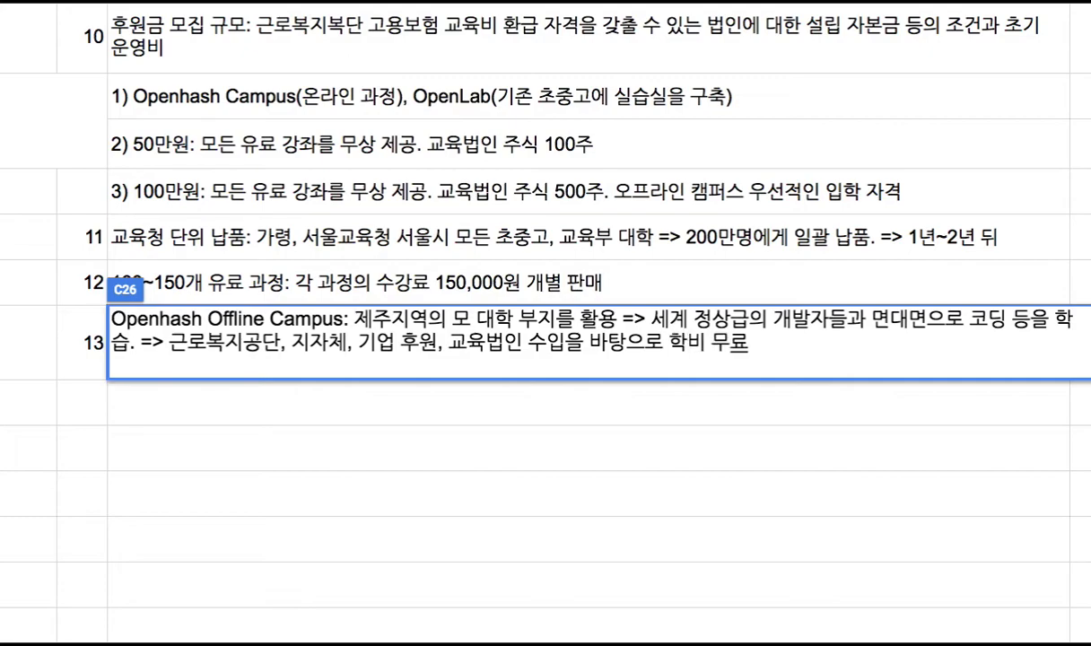
pyautogui.write(' 기숙형')
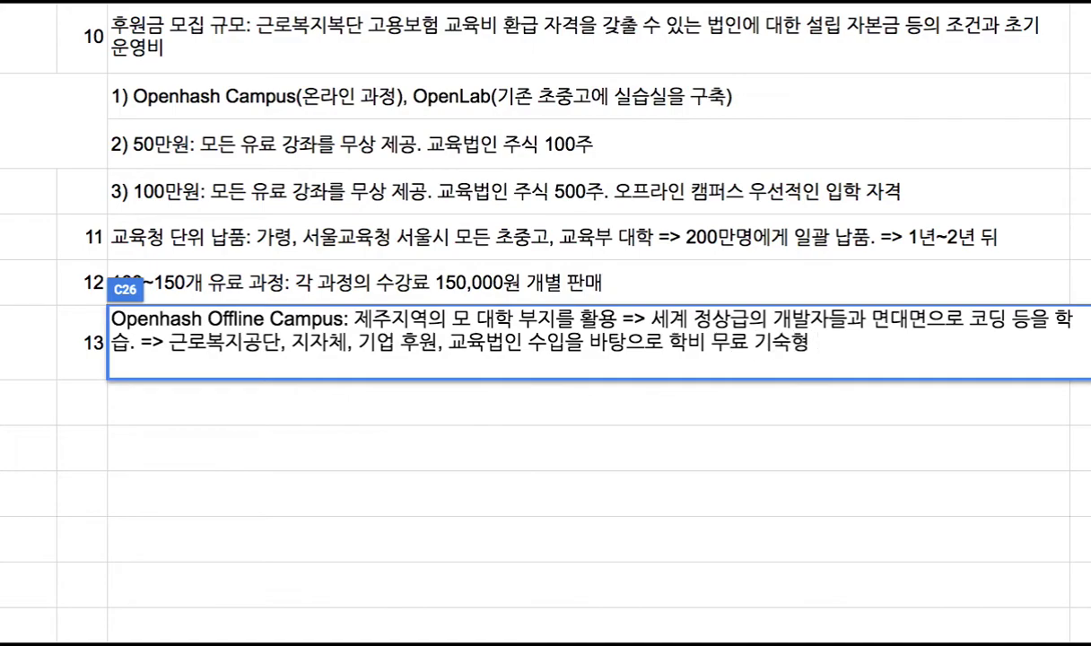
pyautogui.write(' 학교')
pyautogui.press('Return')
pyautogui.click(159, 328)
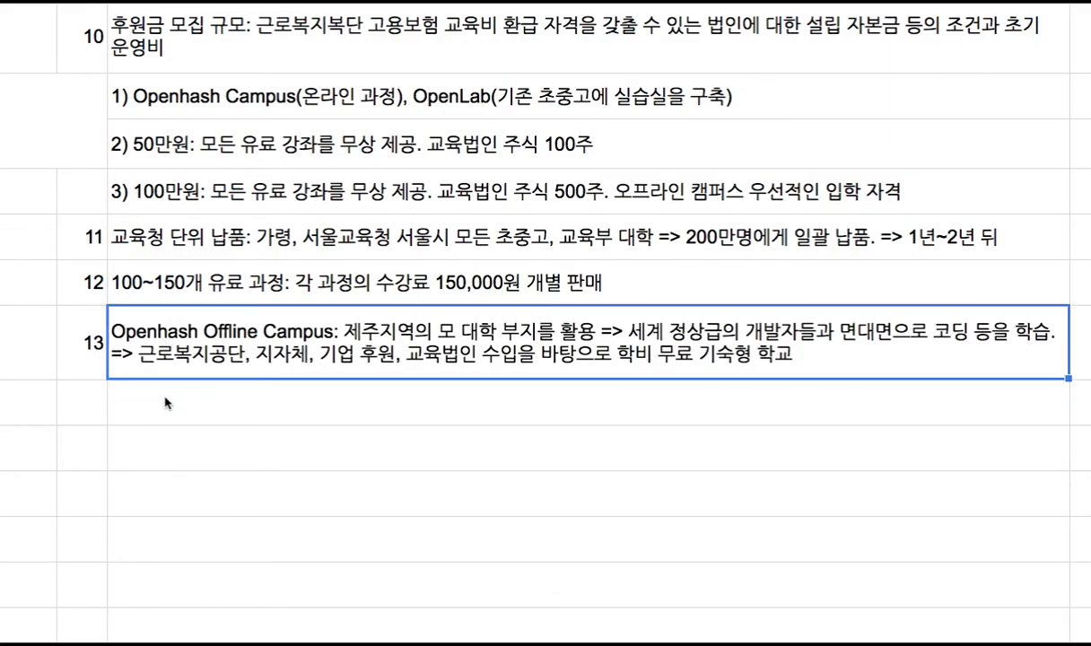
# Step: In the row below note 13, enter "1) Google Summer of Code + 영어, 수학, 물리, 화학, 생물...인문학"
pyautogui.doubleClick(164, 403)
pyautogui.write('1)')
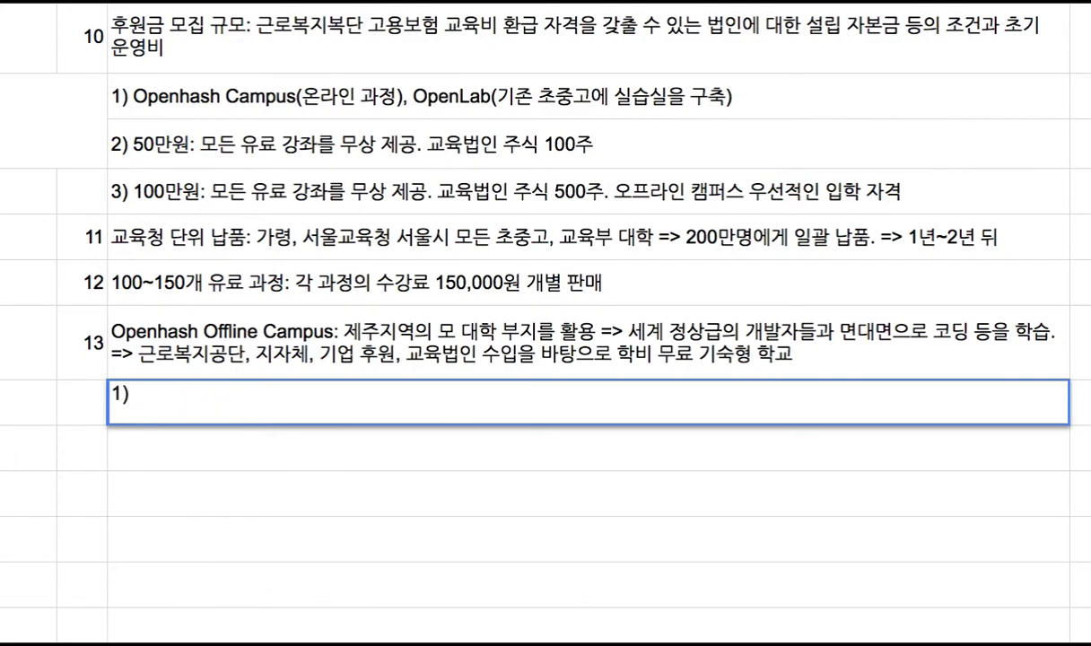
pyautogui.write(' Google Summ')
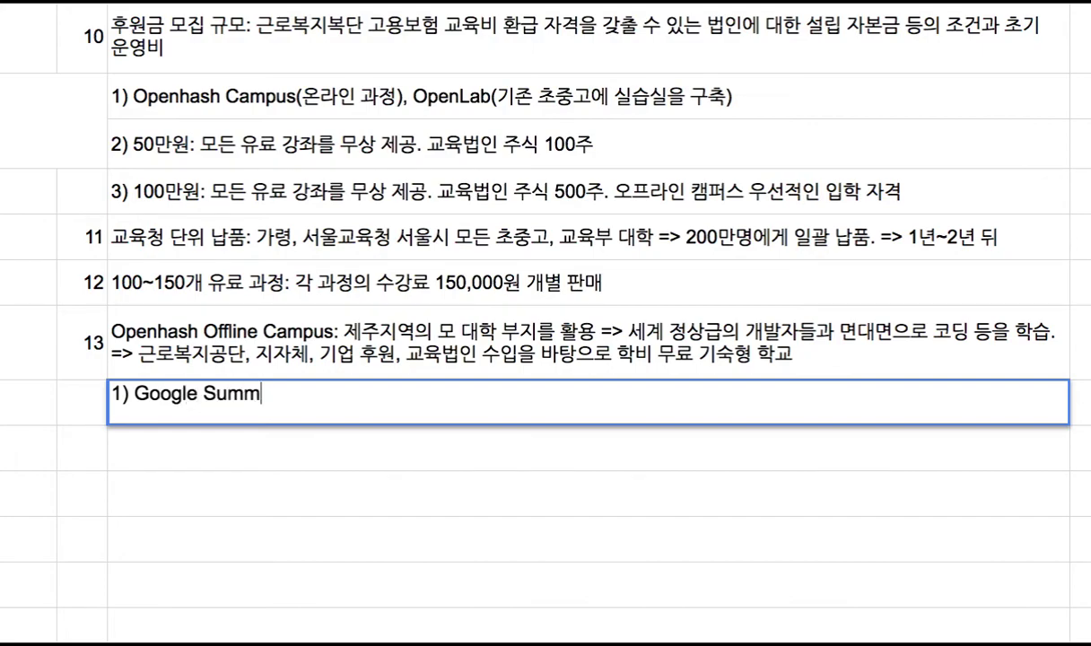
pyautogui.write('er of Code')
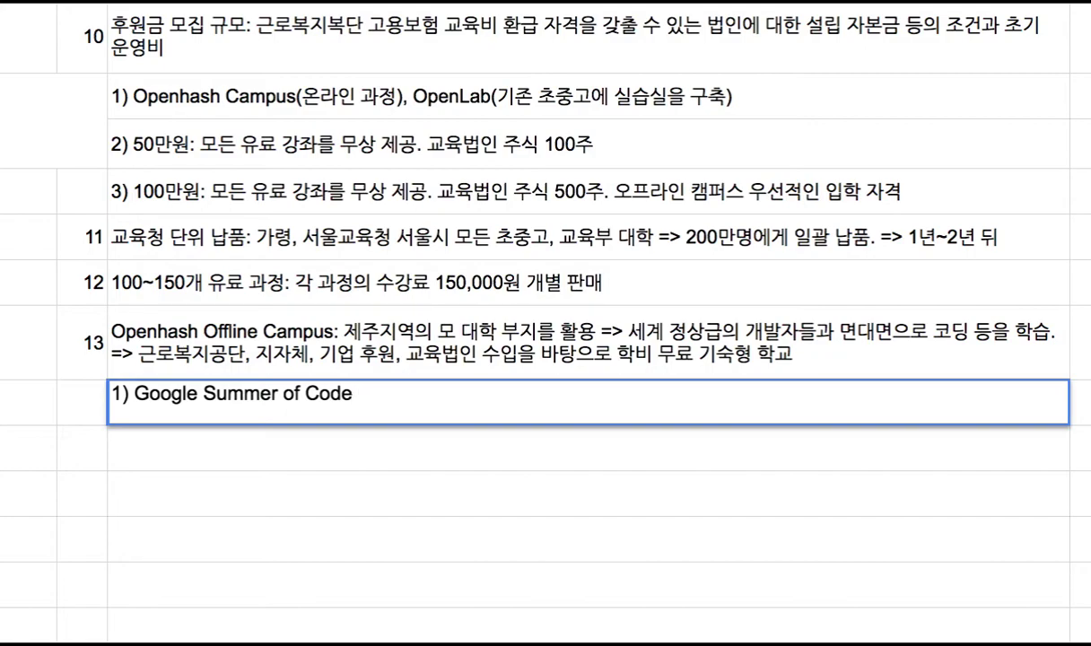
pyautogui.write('+ 영어, 수학, 물리')
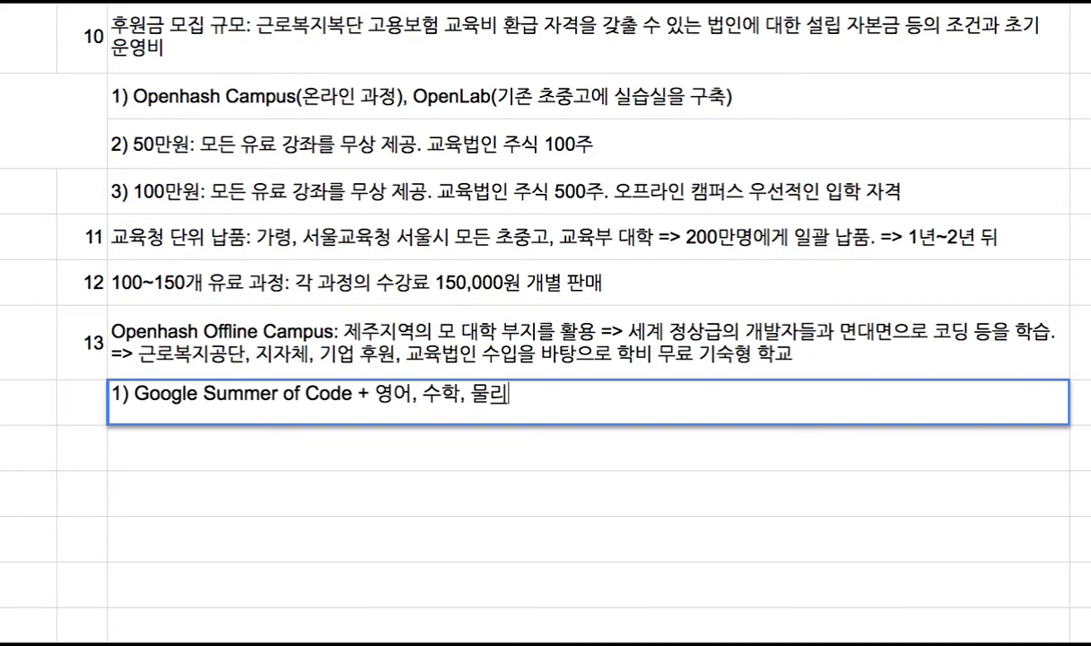
pyautogui.write(', 화학, 생물...이')
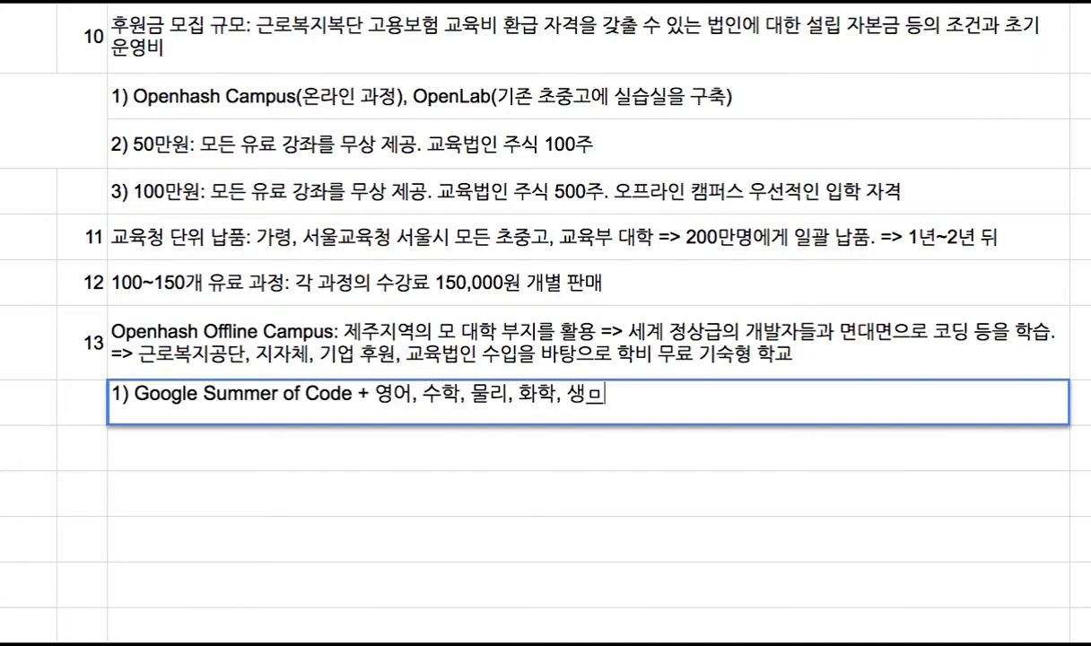
pyautogui.write('ㄴ문학')
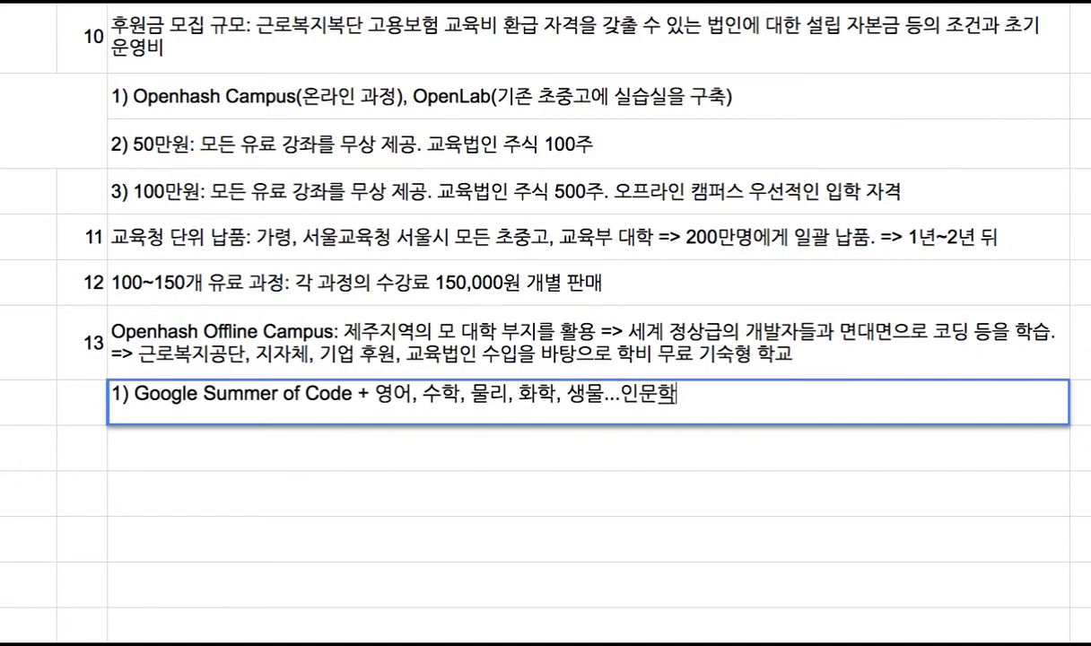
pyautogui.press('Return')
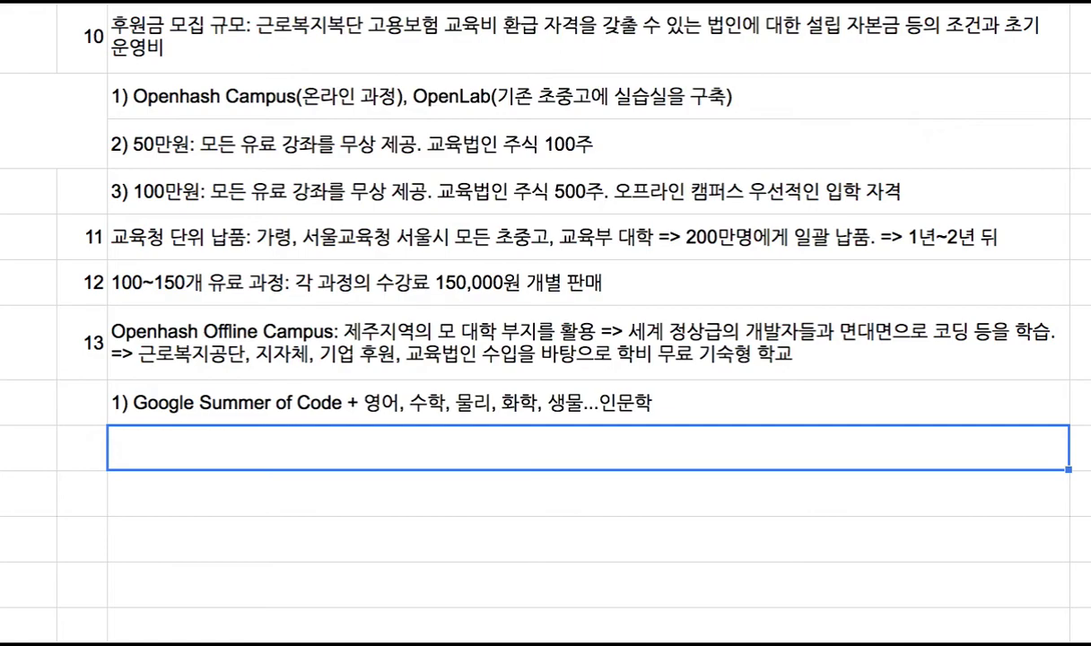
# Step: Enter "2) AI와 Robotics가 주요 과목" in the row below sub-item 1) of note 13
pyautogui.write('2) ')
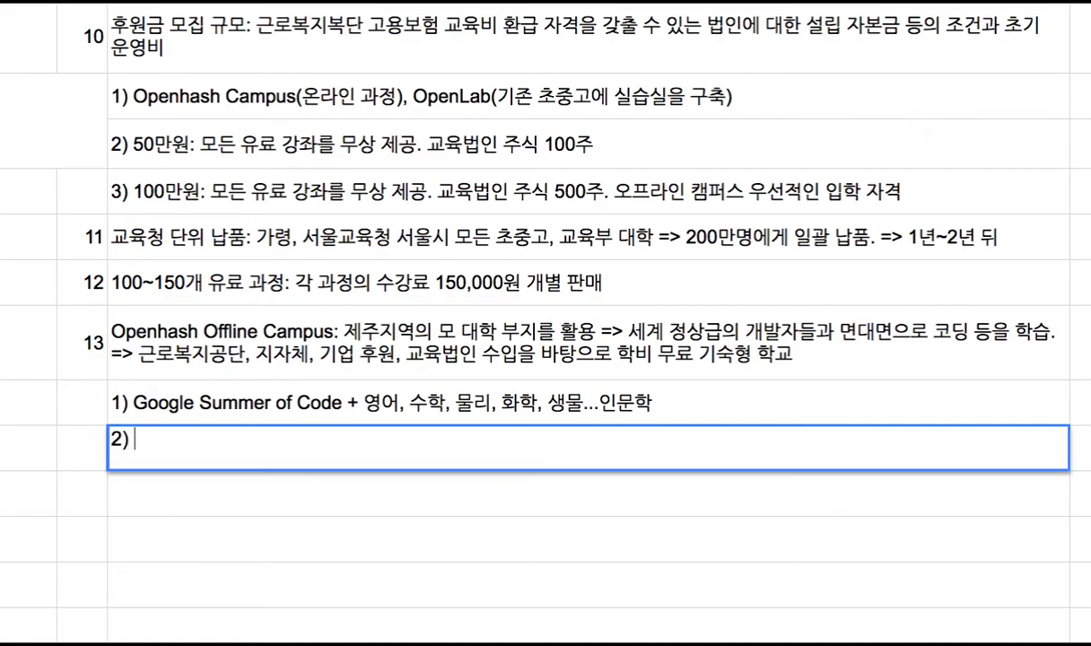
pyautogui.write('AI와 Robo')
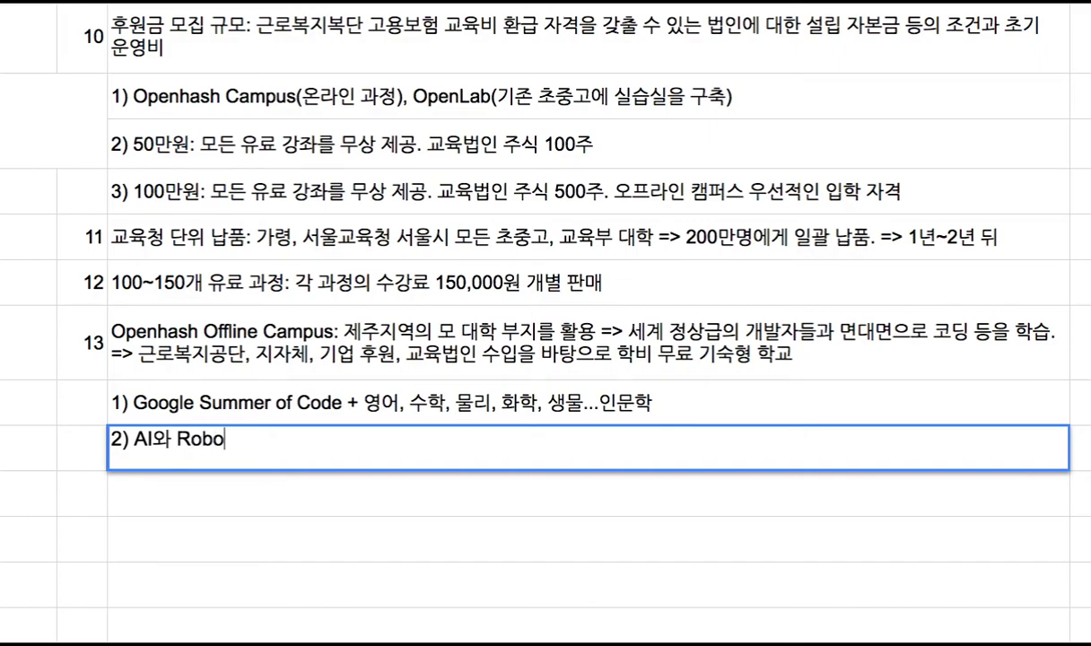
pyautogui.write('tics가 주요 과목')
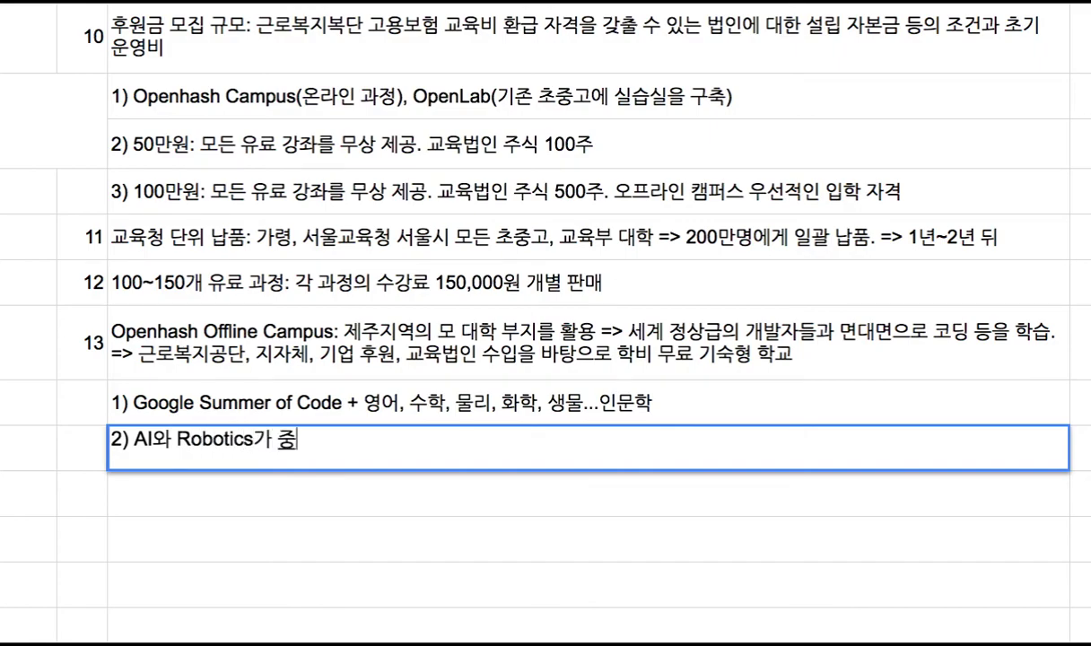
pyautogui.press('Return')
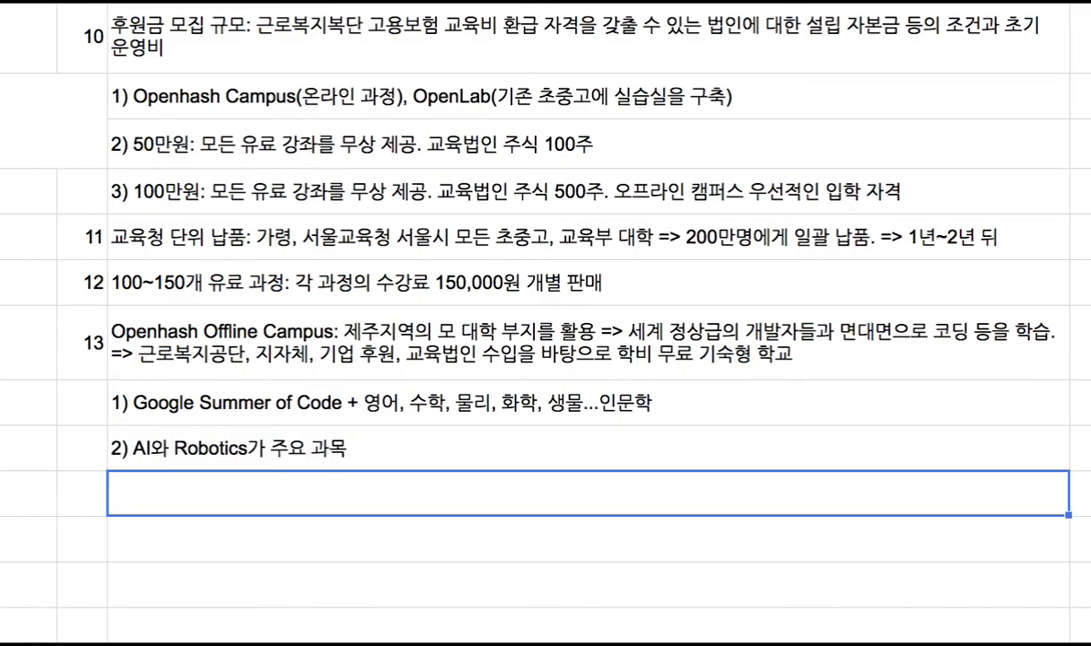
# Step: Enter "3) 세계 정상의 개발자들과 온라인 또는 오프라인 수업" as the third sub-item of note 13
pyautogui.write('3) 세')
pyautogui.write('계 정사ㅇ')
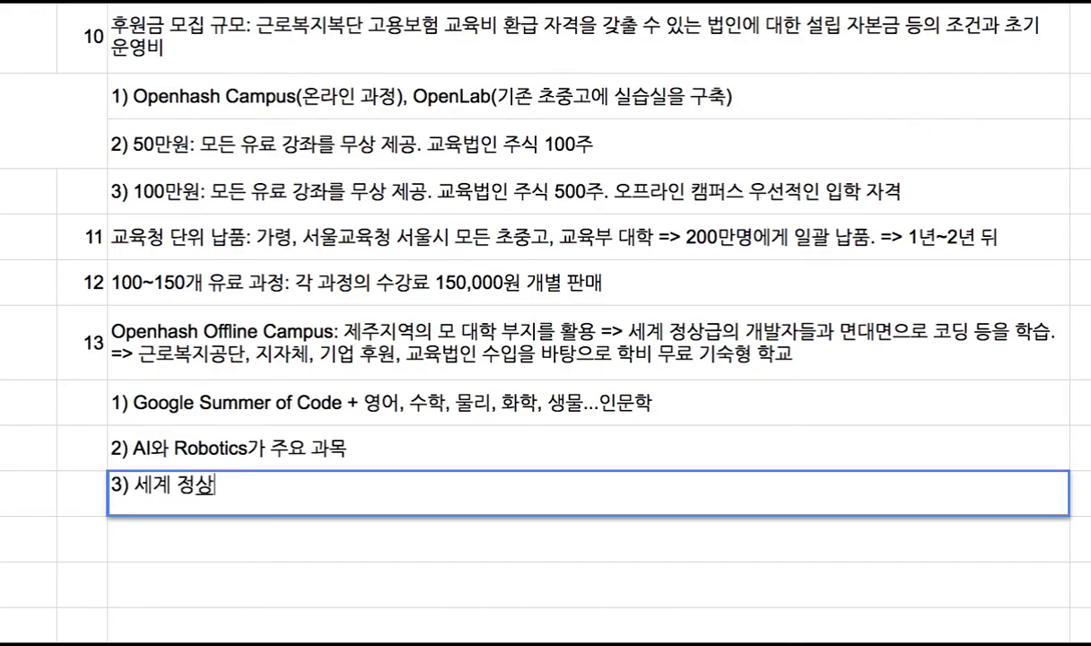
pyautogui.write('의 개발자드')
pyautogui.write('ㄹ')
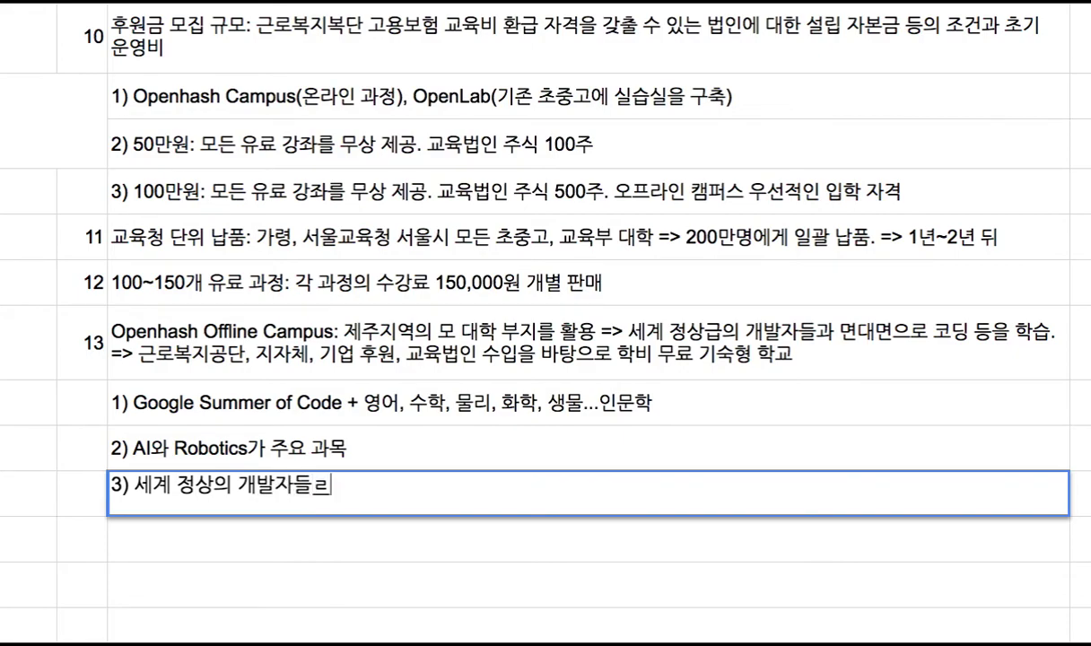
pyautogui.write('과 온라인 또는 오')
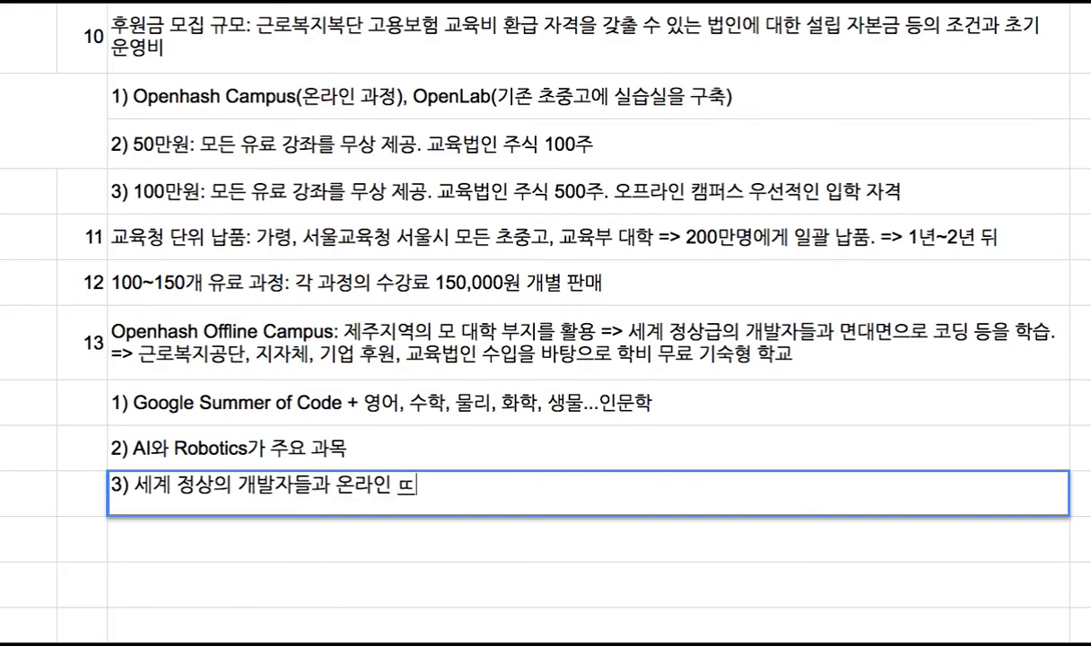
pyautogui.write('프라인 ')
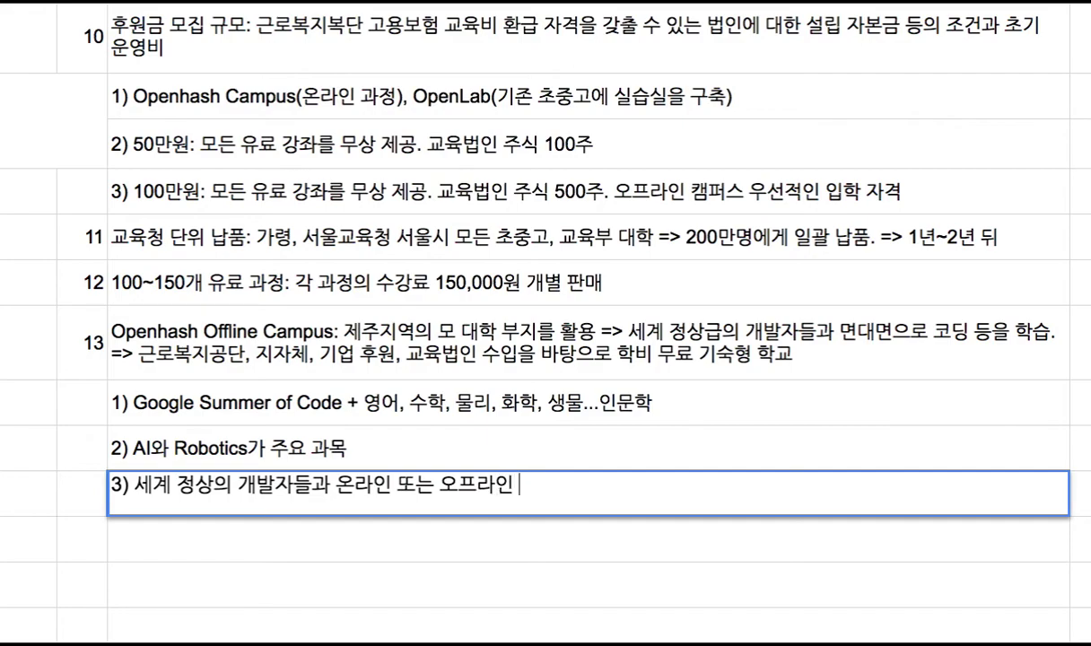
pyautogui.write('수업')
pyautogui.press('Return')
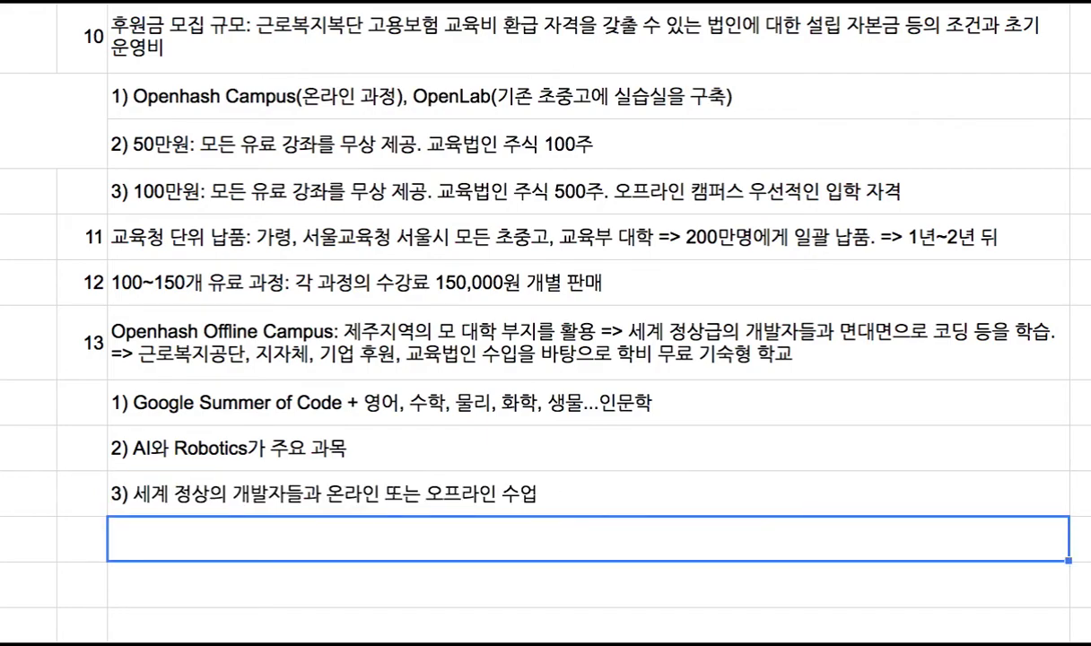
# Step: Enter "4) Self-paced learning" as the fourth sub-item, then highlight "Openhash Offline Campus:" in note 13
pyautogui.write('4) ')
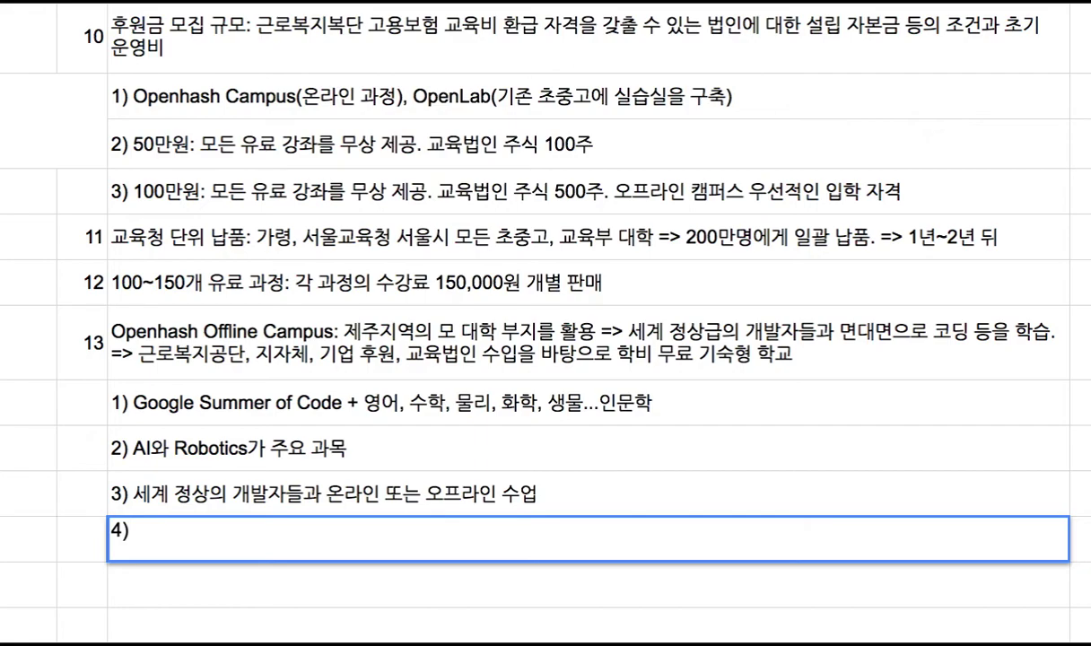
pyautogui.write('Self-paced')
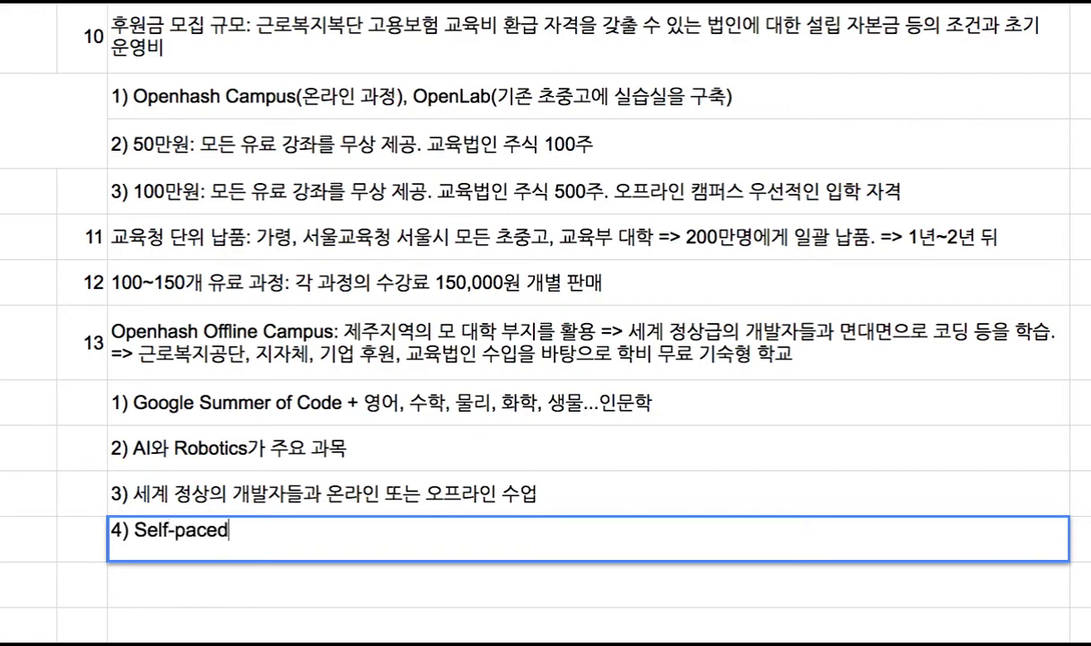
pyautogui.write(' learning')
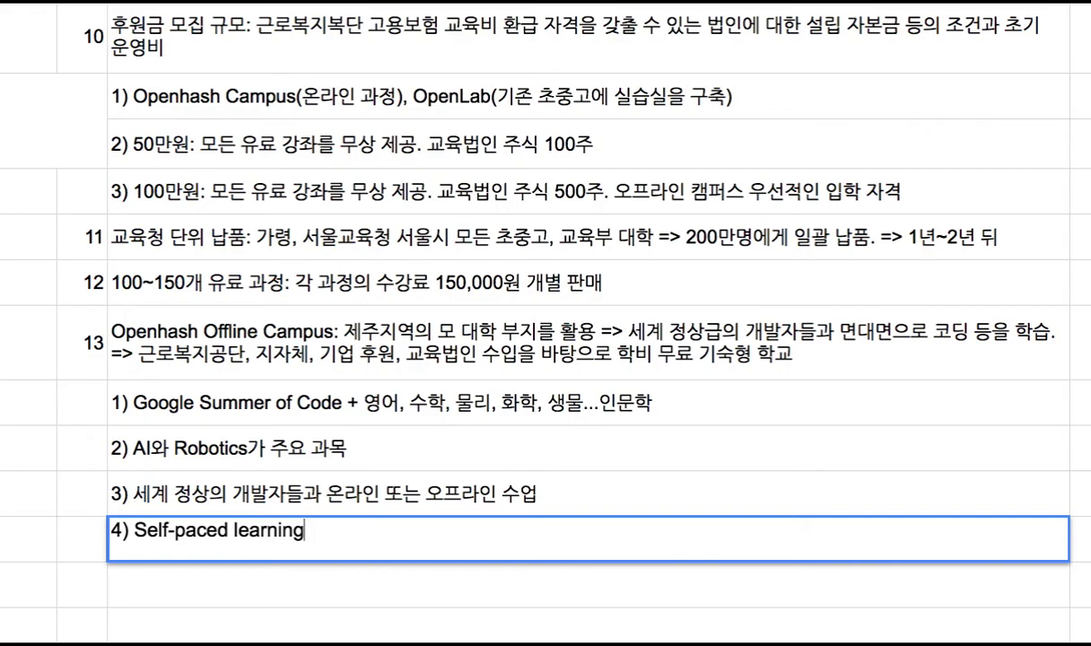
pyautogui.doubleClick(228, 323)
pyautogui.moveTo(349, 319); pyautogui.dragTo(110, 319)
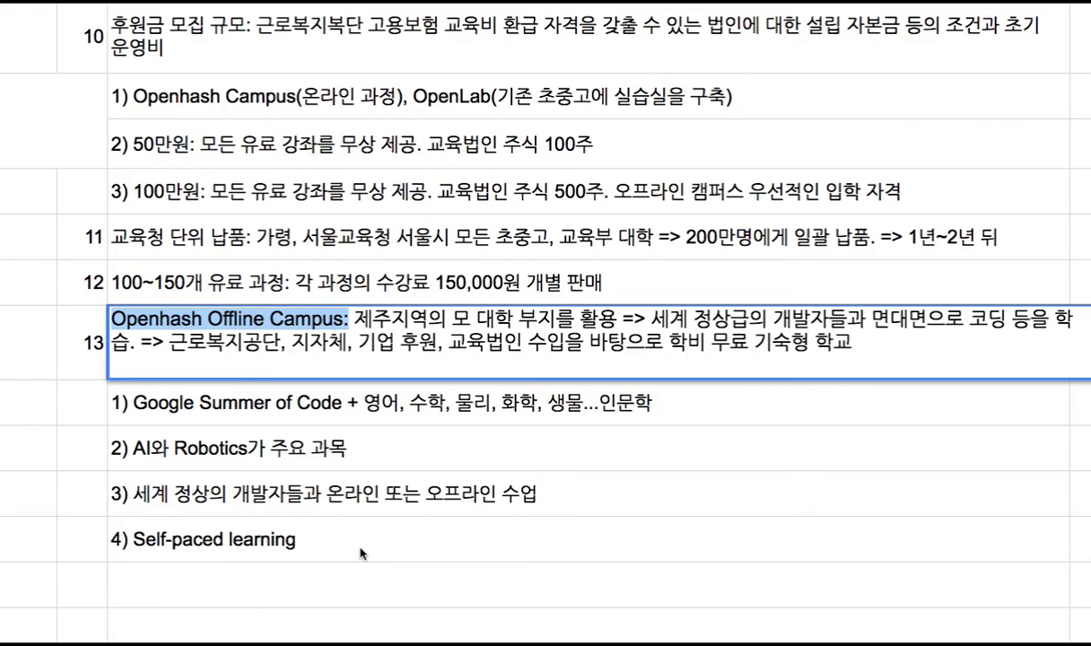
# Step: Enter "5) 입학 연령은 8세 이상" in the empty row below sub-item 4)
pyautogui.click(309, 592)
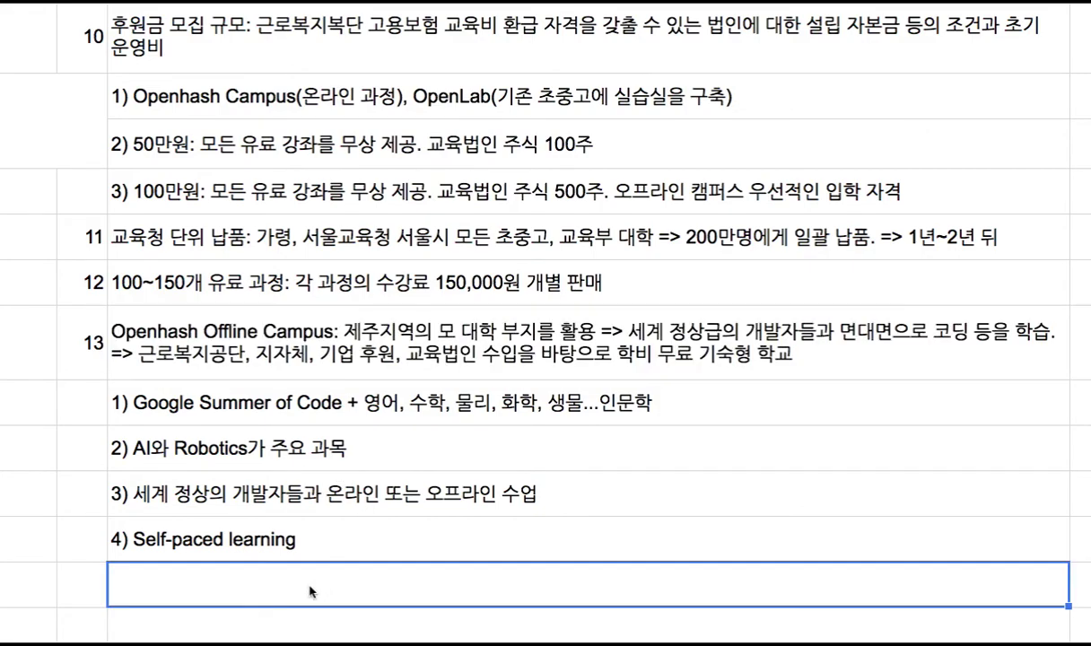
pyautogui.scroll(-2, 309, 591)
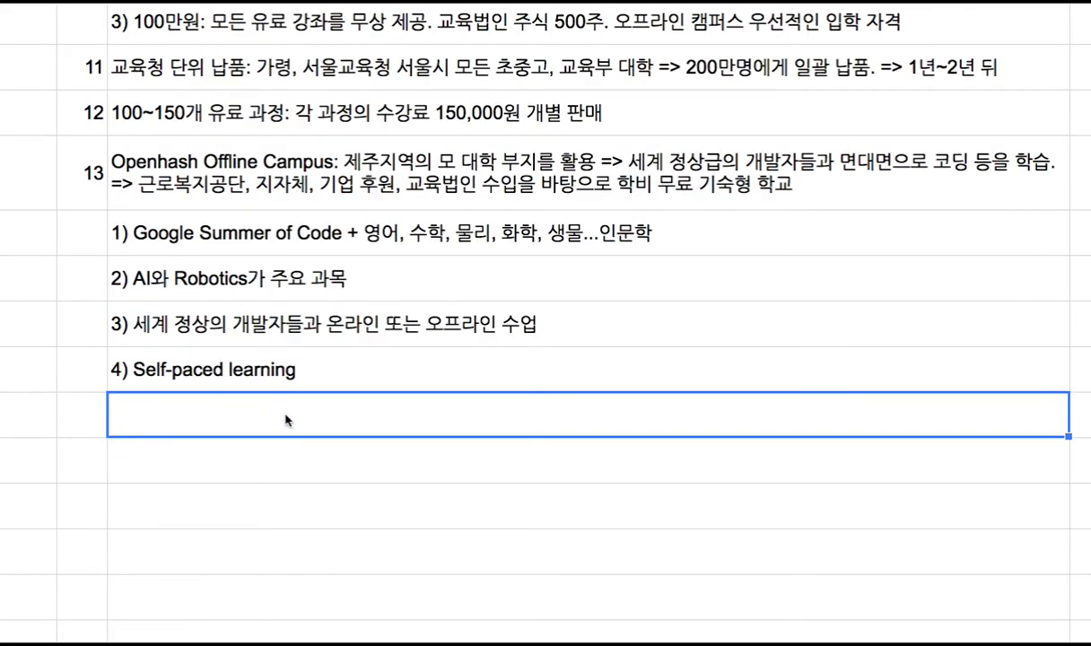
pyautogui.write('5) dl')
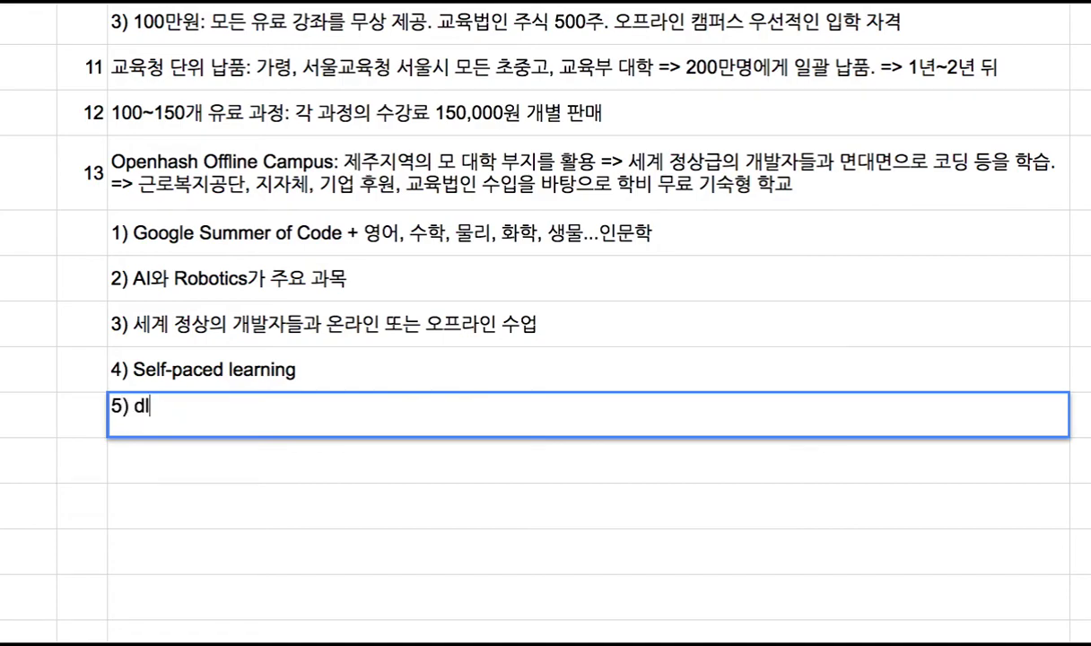
pyautogui.press('BackSpace')
pyautogui.press('BackSpace')
pyautogui.write('입학 연려')
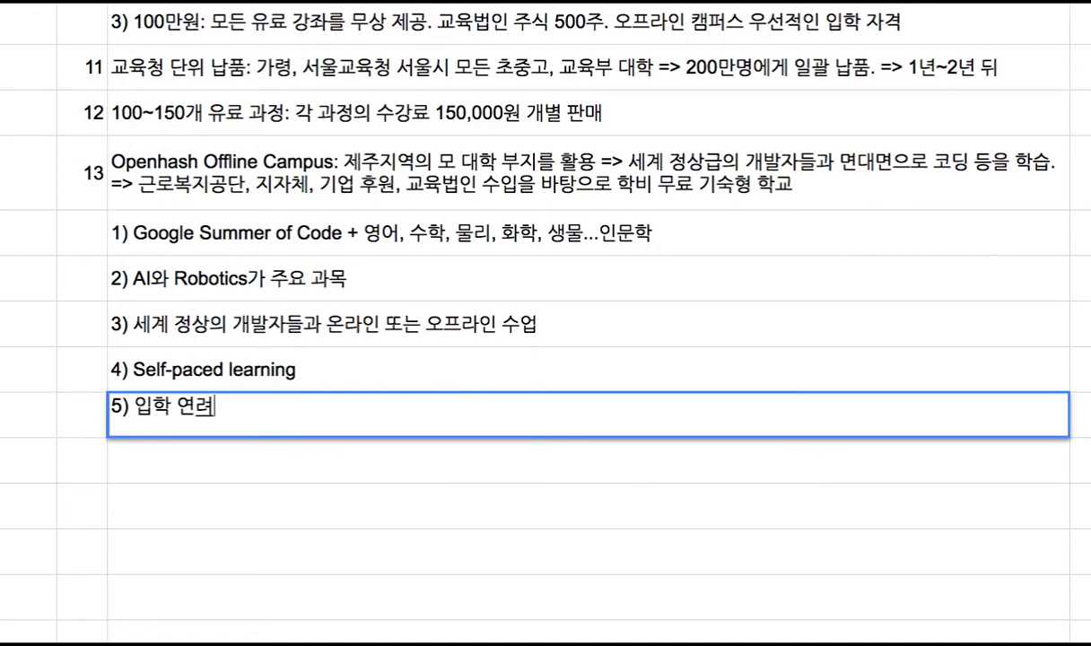
pyautogui.press('BackSpace')
pyautogui.write('령은 8세 이상')
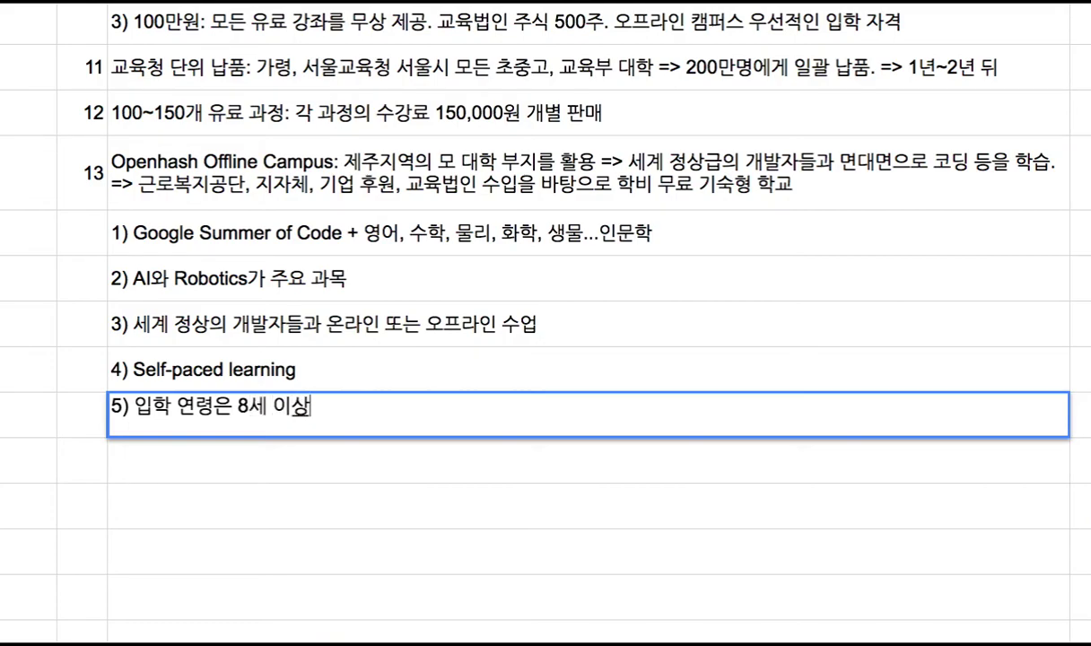
pyautogui.press('Return')
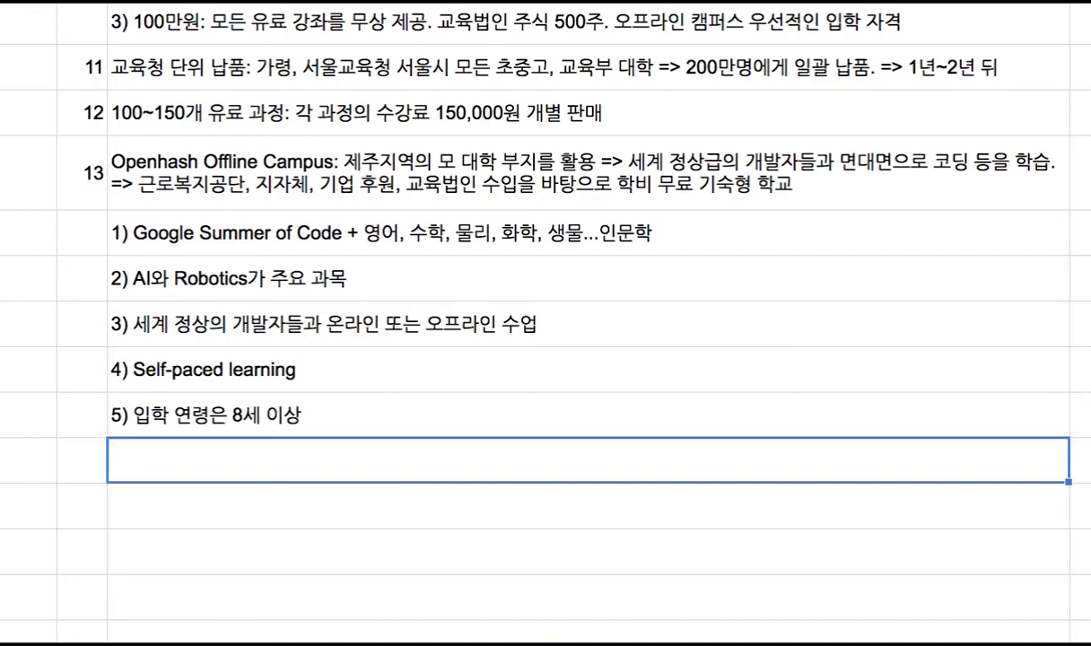
# Step: Begin the sixth sub-item of note 13 with "6) 1,000명 중에서 500명 정도 한국인"
pyautogui.write('6')
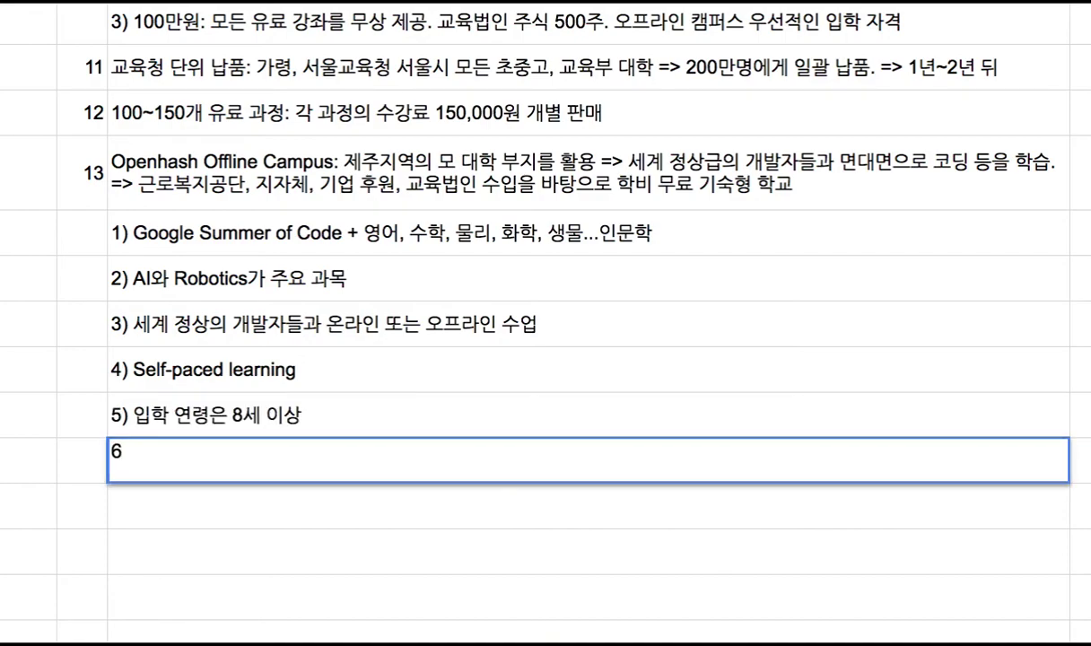
pyautogui.write(') 1,000명')
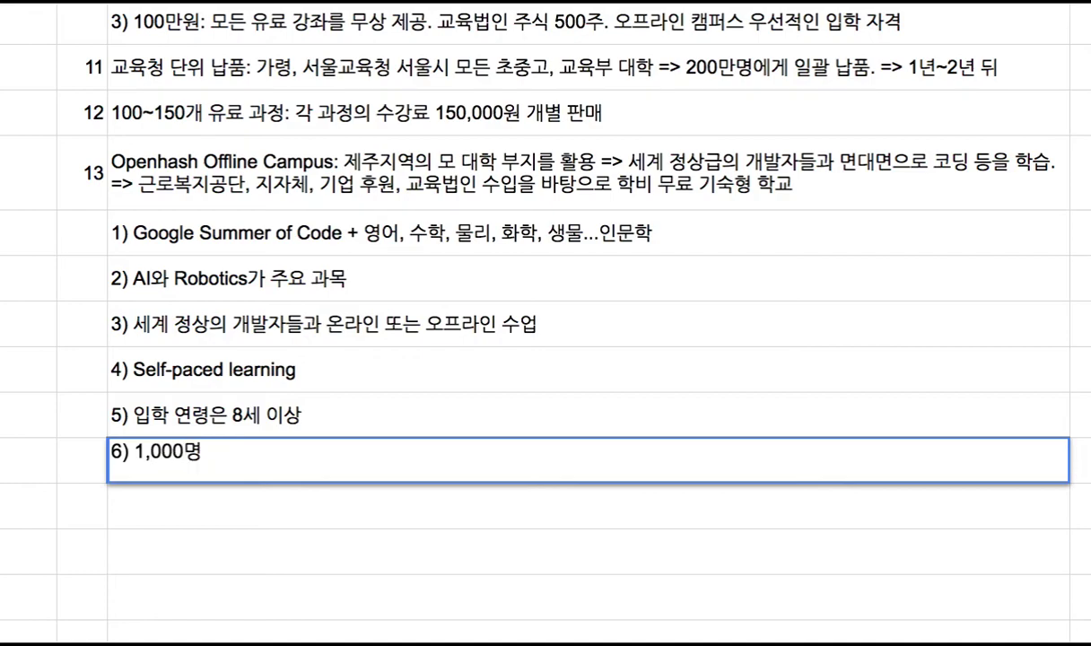
pyautogui.write('  중에서 ')
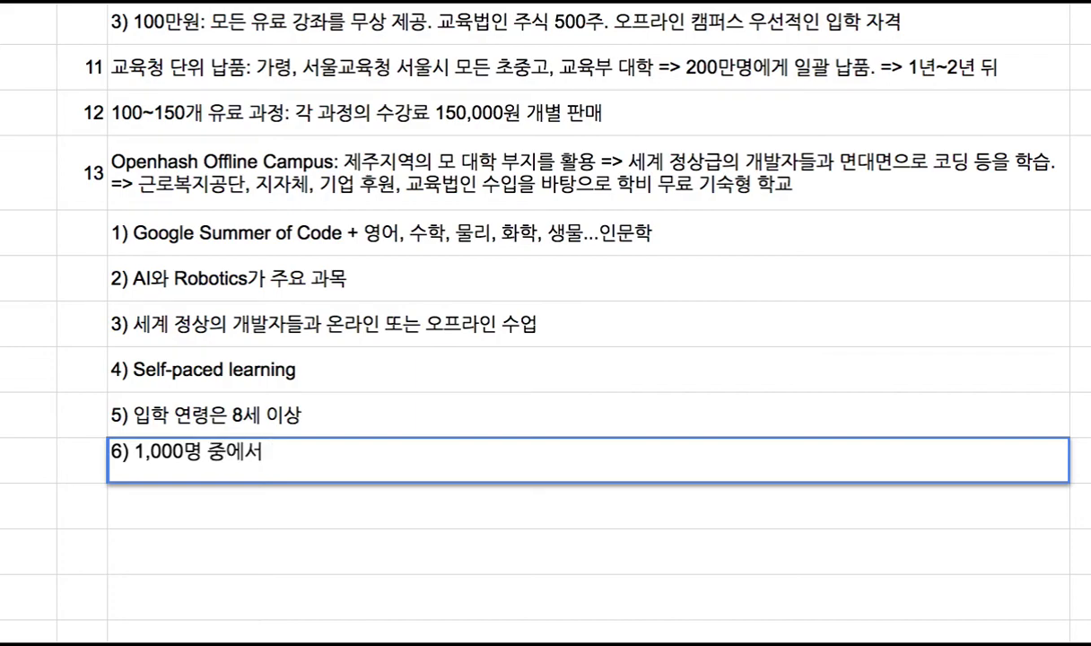
pyautogui.write('500명 정도')
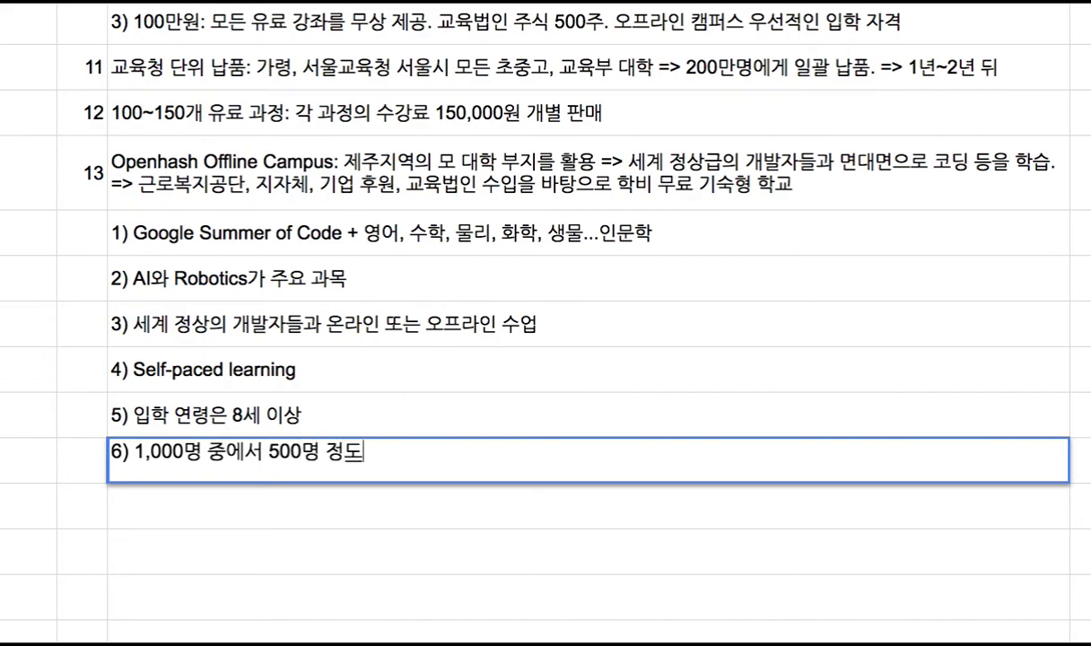
pyautogui.write(' 한국인')
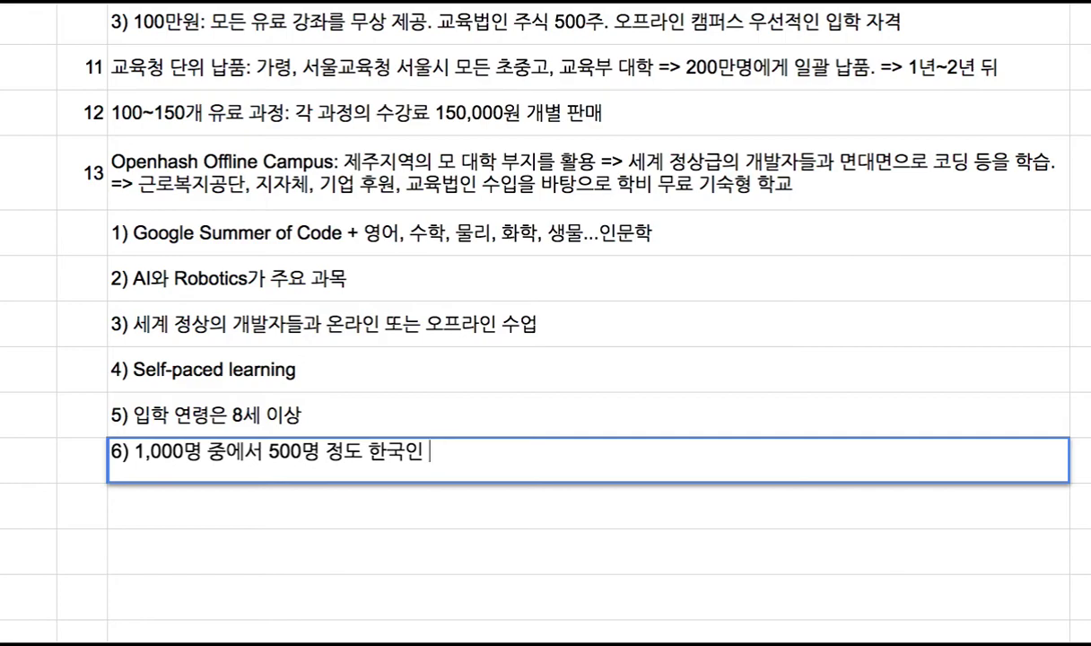
# Step: Extend sub-item 6) with ", 나머지는 한중일+ASEAN+America+Europe"
pyautogui.press('BackSpace')
pyautogui.write(', 나머지느')
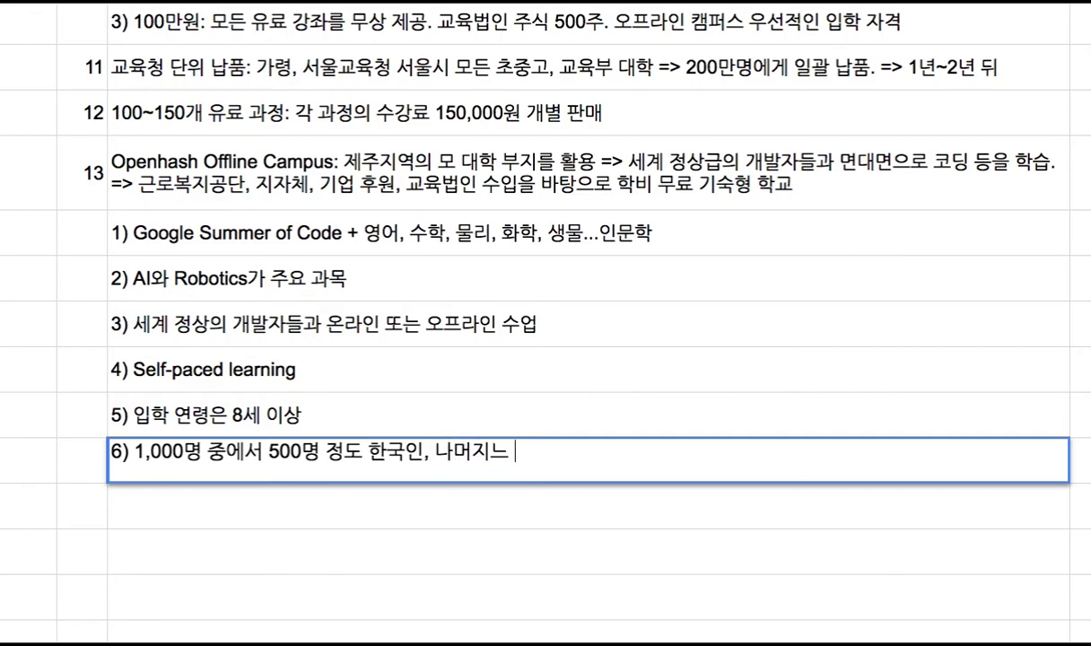
pyautogui.press('BackSpace')
pyautogui.press('BackSpace')
pyautogui.write('는 한중ㅇ')
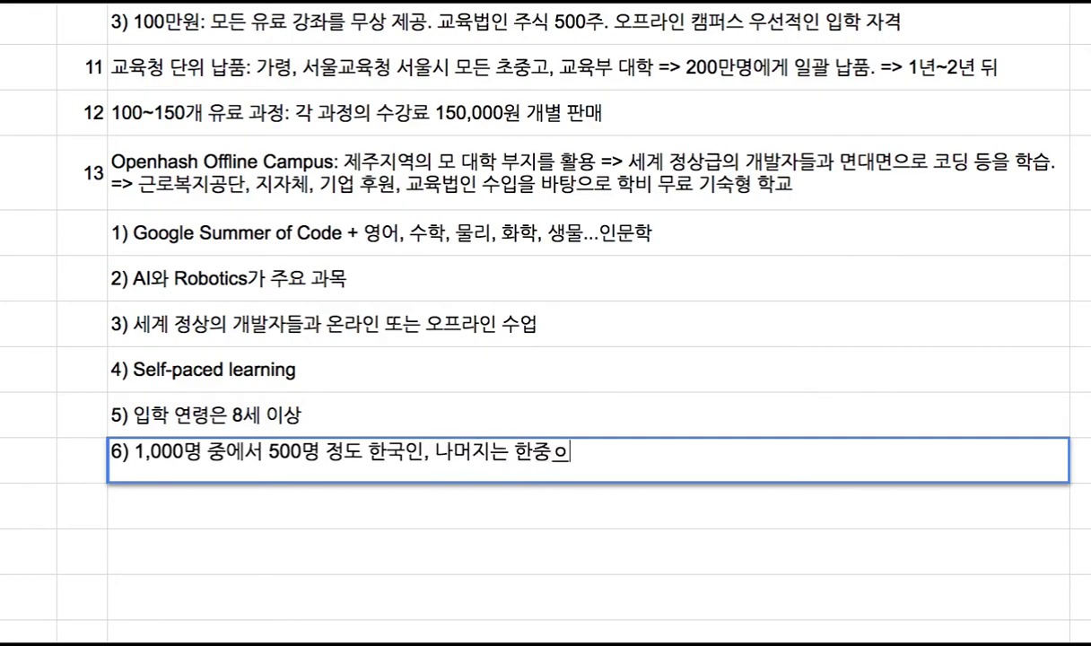
pyautogui.write('ㅣㄹ')
pyautogui.write('+')
pyautogui.write('ASEAN')
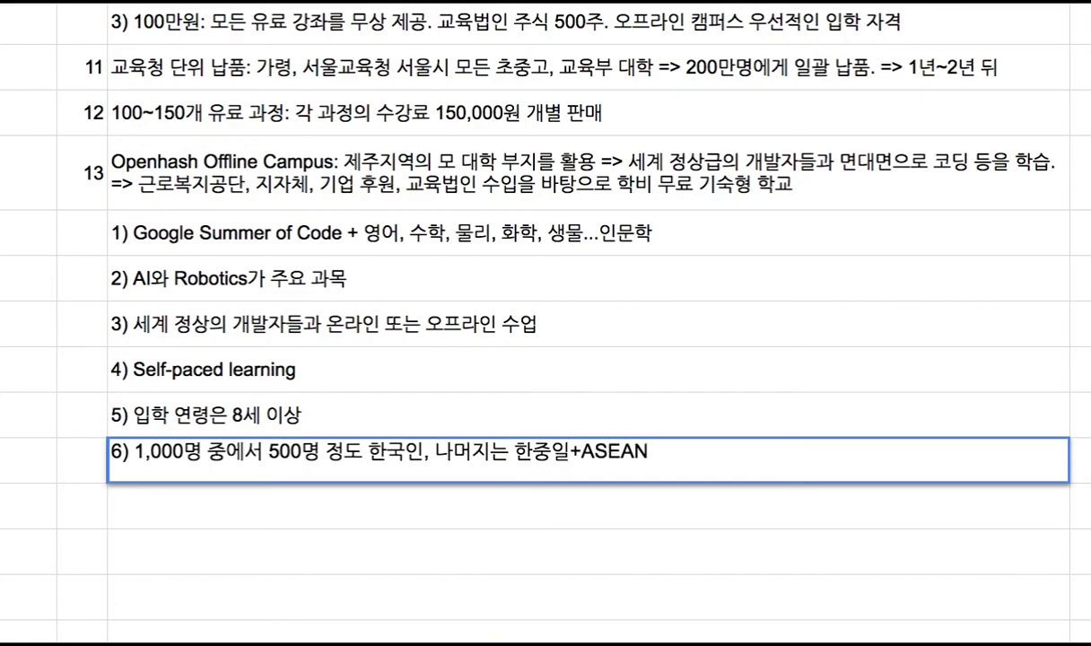
pyautogui.write('+America')
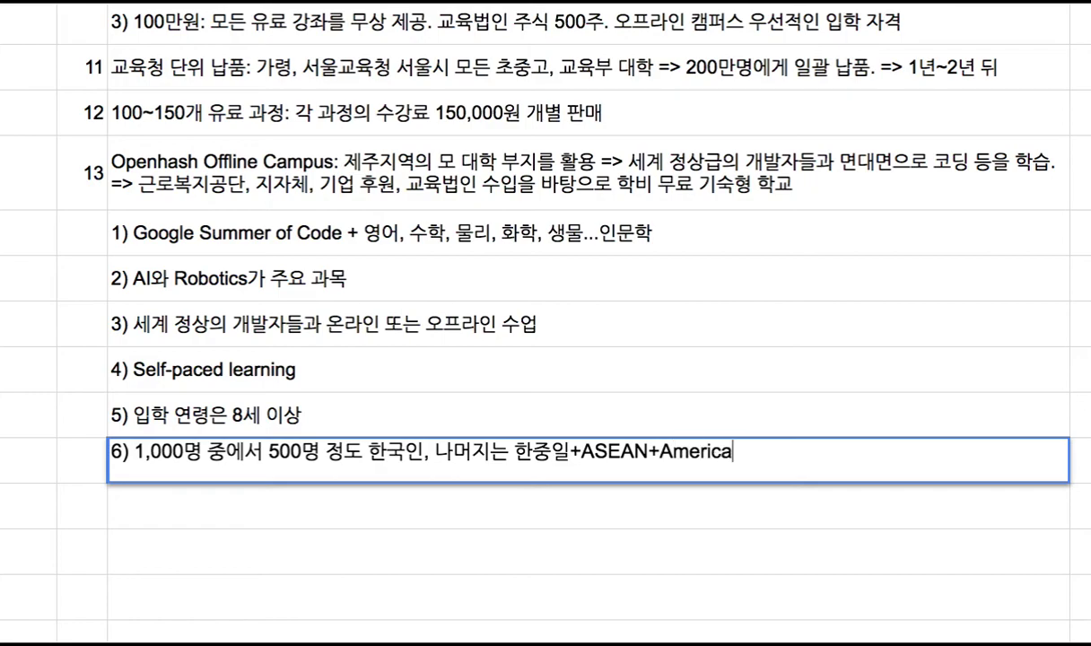
pyautogui.write('+Europe')
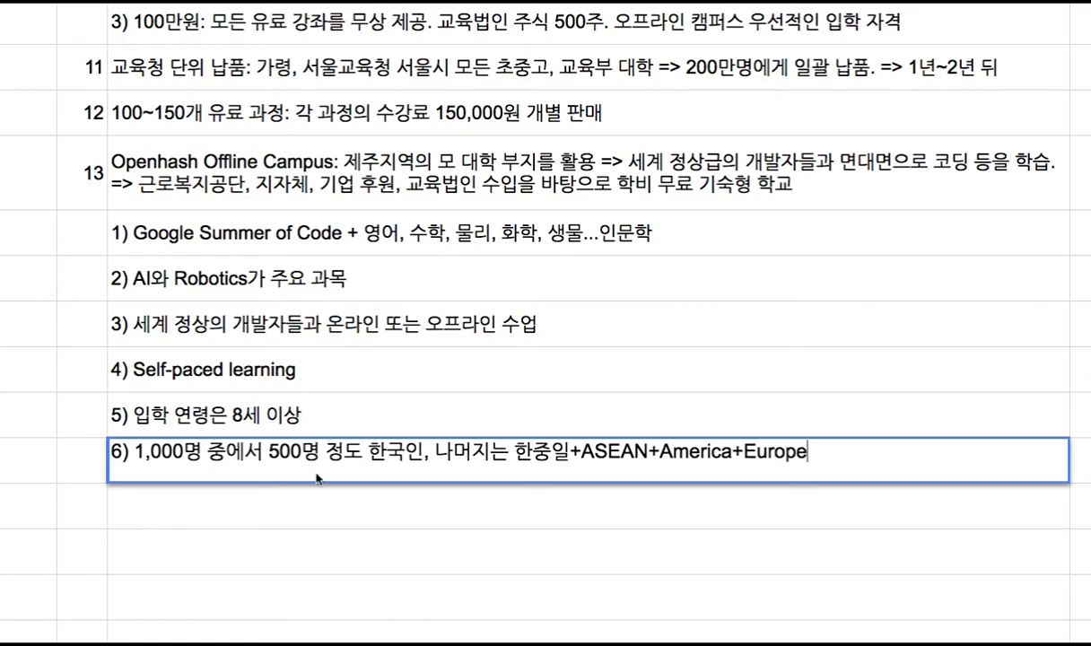
# Step: In the row below sub-item 6), begin the seventh sub-item with "7) 선발 절차를 거쳐, 학생"
pyautogui.click(318, 507)
pyautogui.write('7) ')
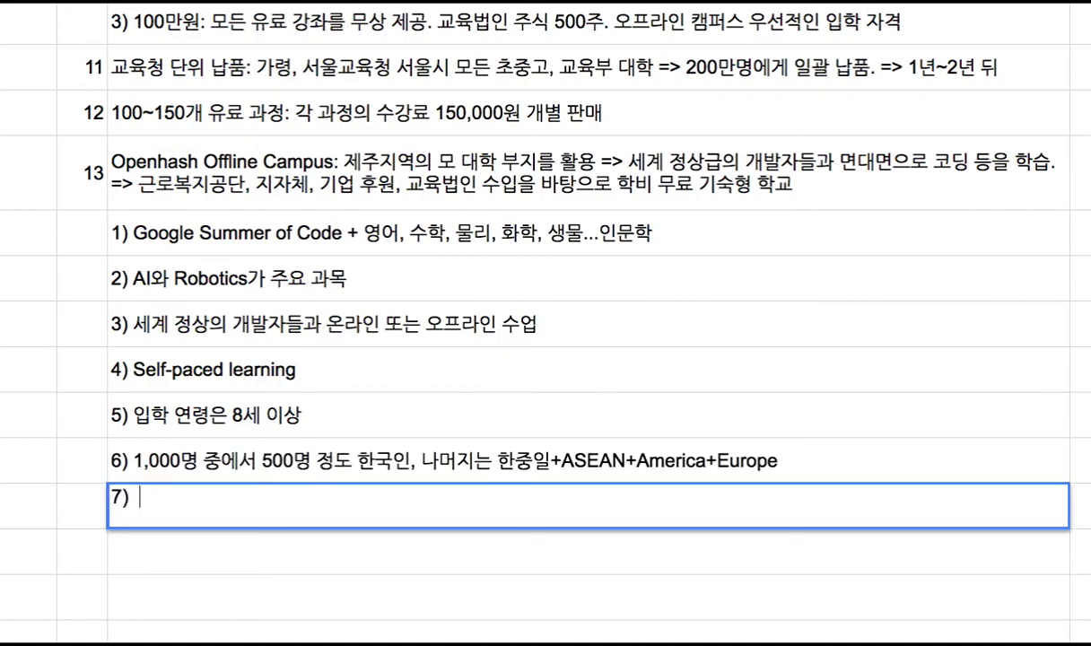
pyautogui.write('tgkr')
pyautogui.press('BackSpace')
pyautogui.press('BackSpace')
pyautogui.press('BackSpace')
pyautogui.write('선발 절차르')
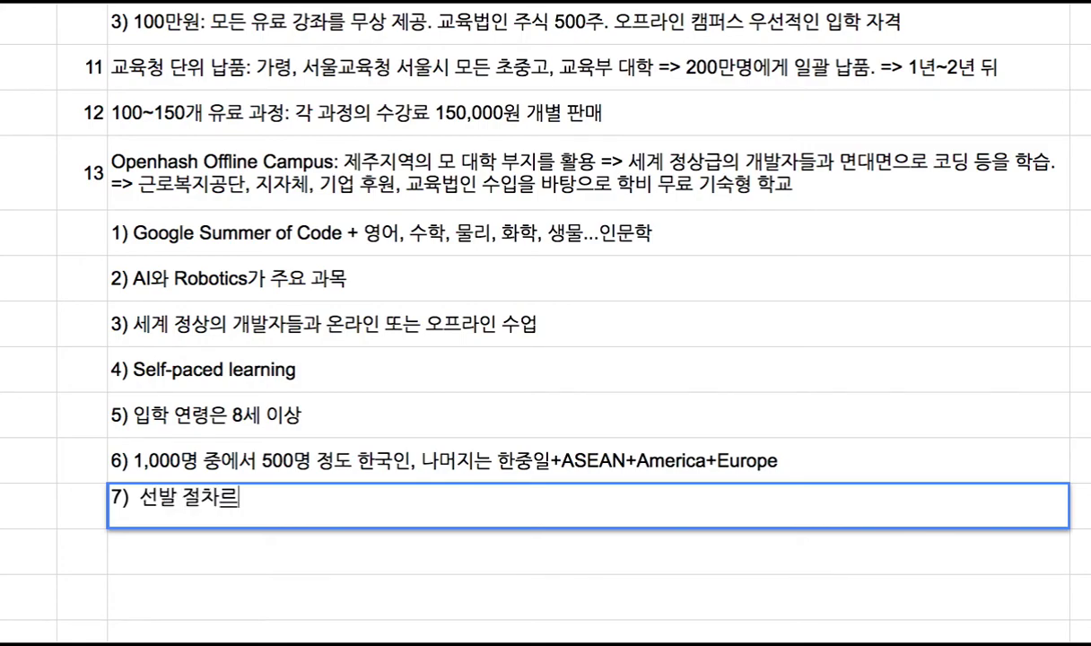
pyautogui.press('BackSpace')
pyautogui.write('를 거쳐, 학생')
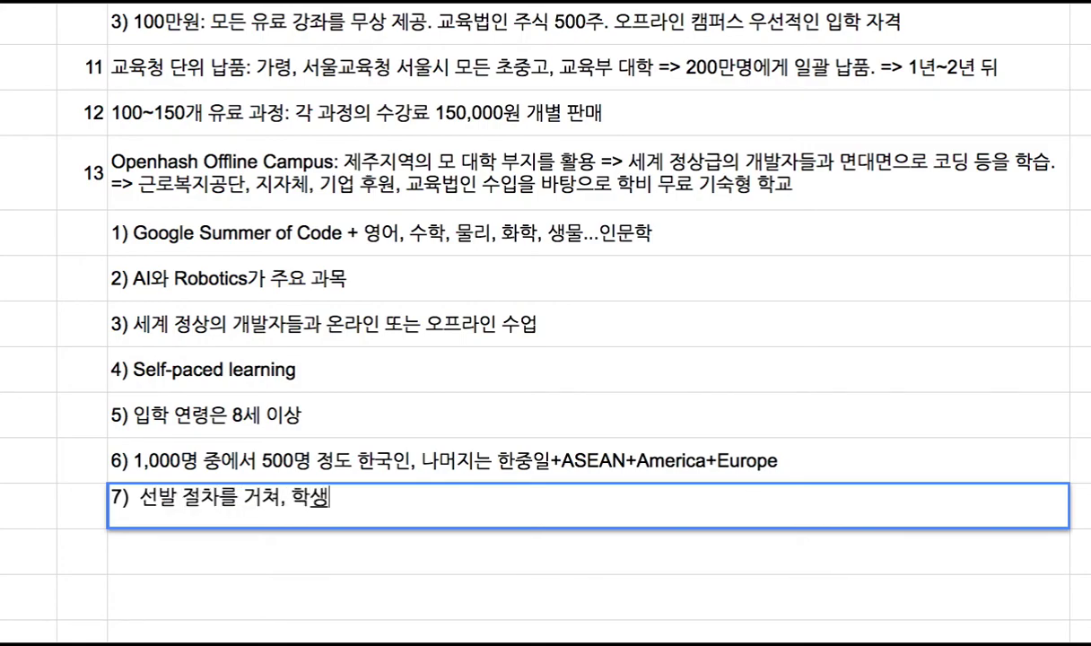
# Step: Replace the trailing "학생" in sub-item 7) of note 13 with "입학생 선정"
pyautogui.write(' 선정')
pyautogui.press('BackSpace')
pyautogui.press('BackSpace')
pyautogui.press('BackSpace')
pyautogui.press('BackSpace')
pyautogui.press('BackSpace')
pyautogui.press('BackSpace')
pyautogui.press('BackSpace')
pyautogui.write('입')
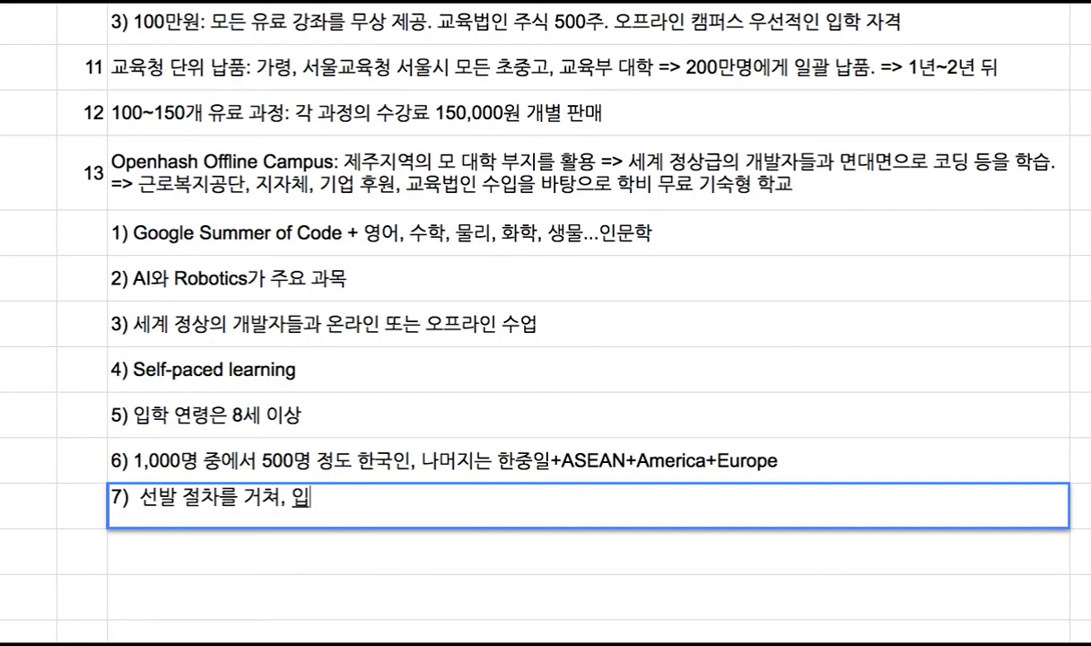
pyautogui.write('학생 선정')
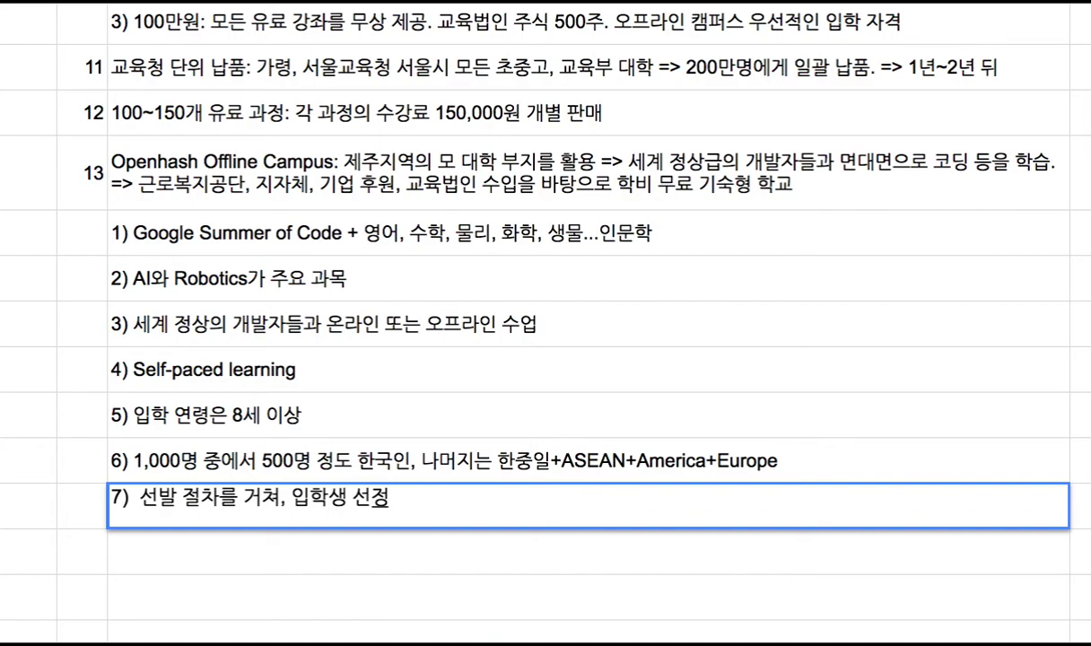
# Step: Complete sub-item 7) by adding " => 학비와 기숙비 전부 무료" after "입학생 선정"
pyautogui.write(' => 학비')
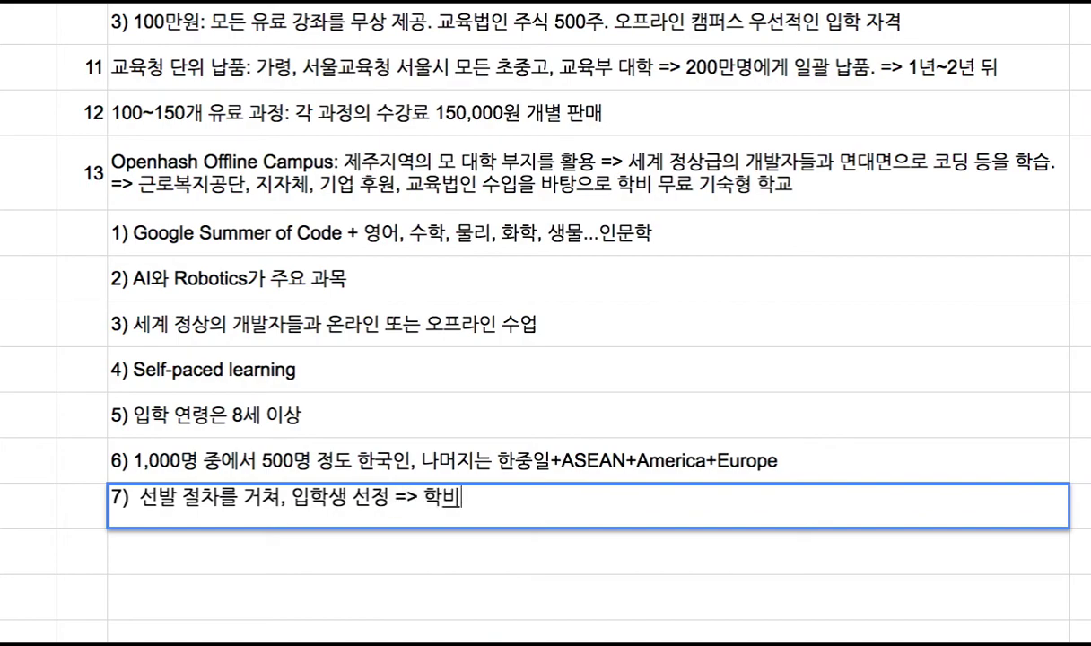
pyautogui.write('와 기숙비 전부 ')
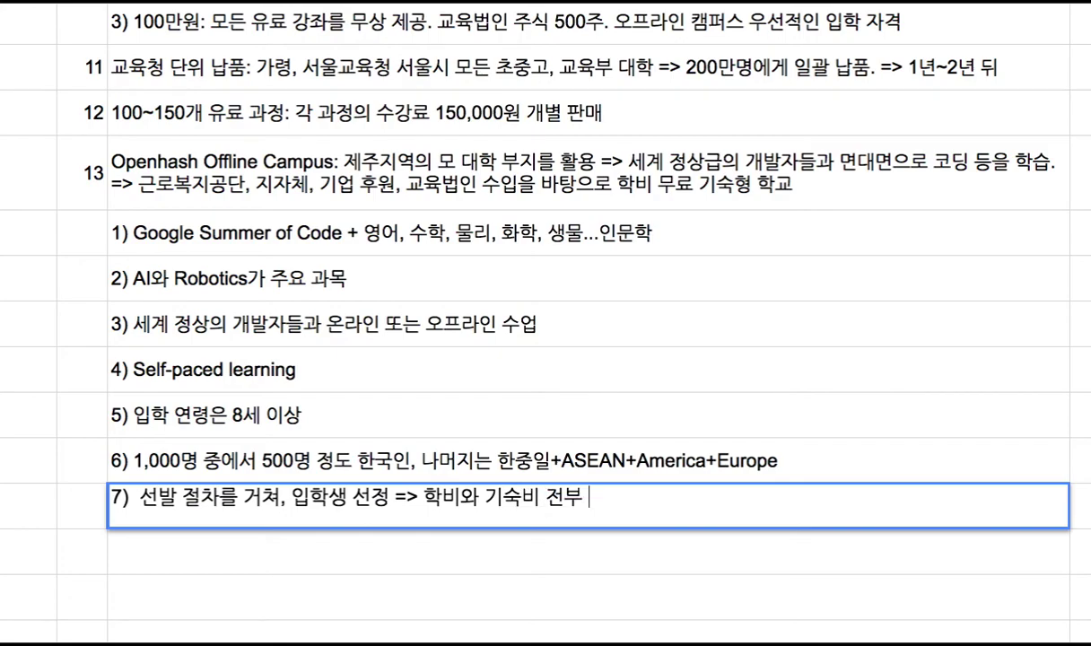
pyautogui.write('ㅁㅜ료')
pyautogui.press('Return')
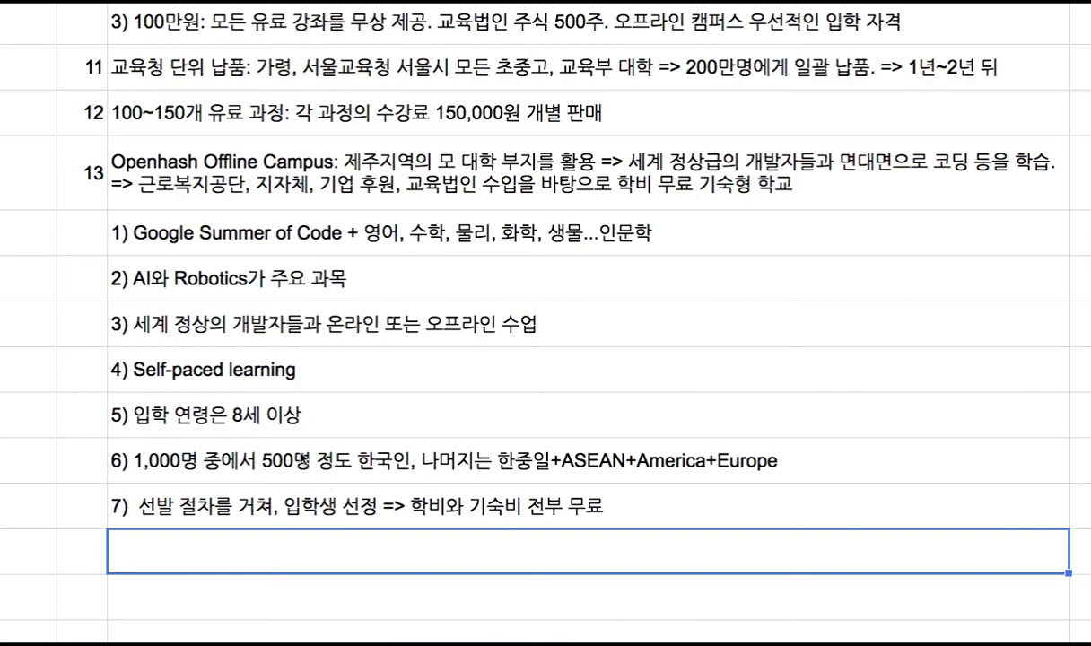
# Step: Append "(가산점 부여)" to the 100만원 sub-item 3) under note 10
pyautogui.doubleClick(281, 157)
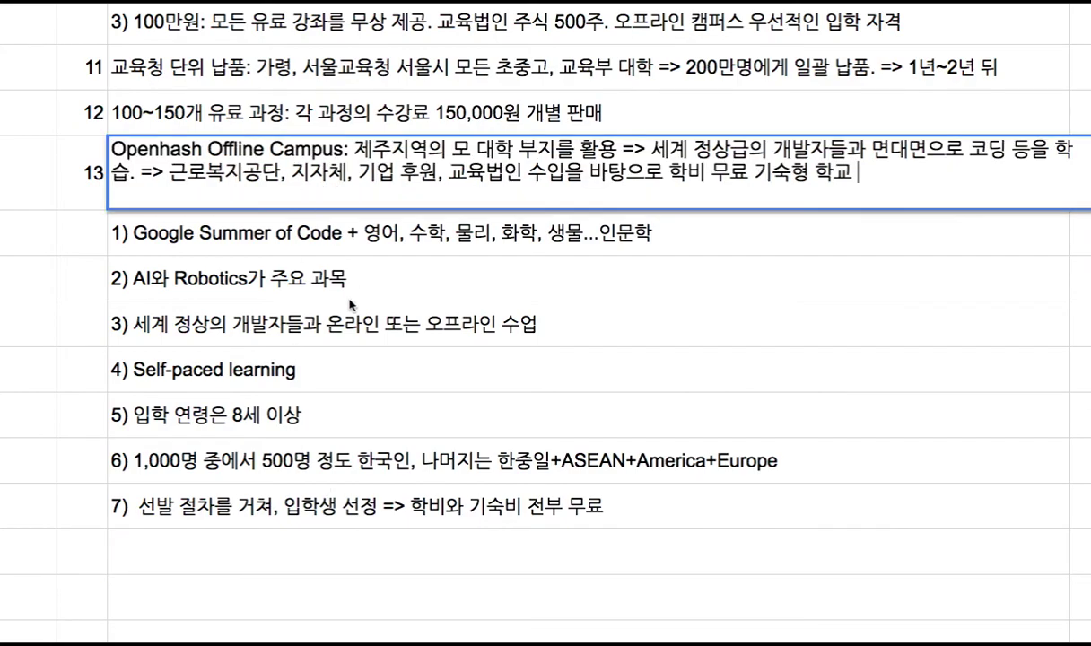
pyautogui.click(329, 247)
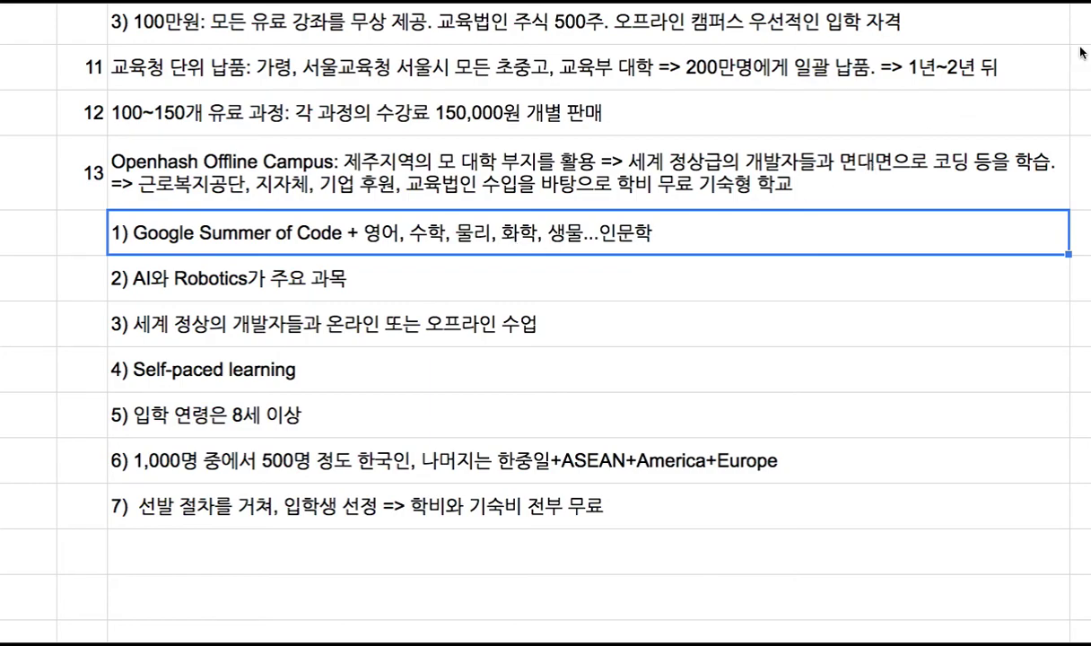
pyautogui.scroll(4, 546, 323)
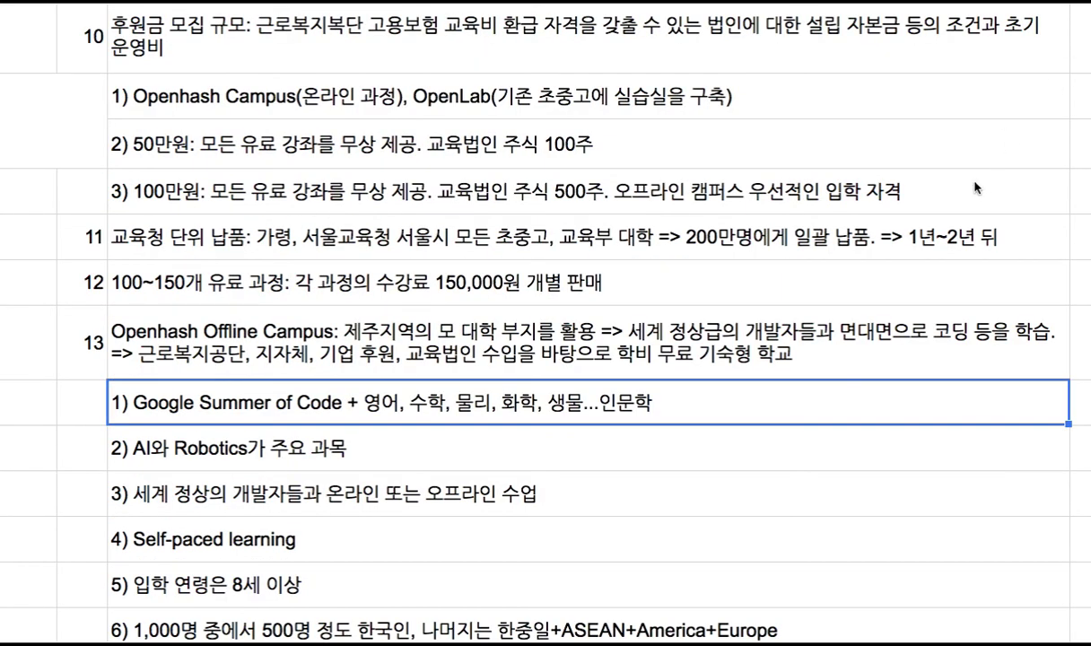
pyautogui.doubleClick(933, 184)
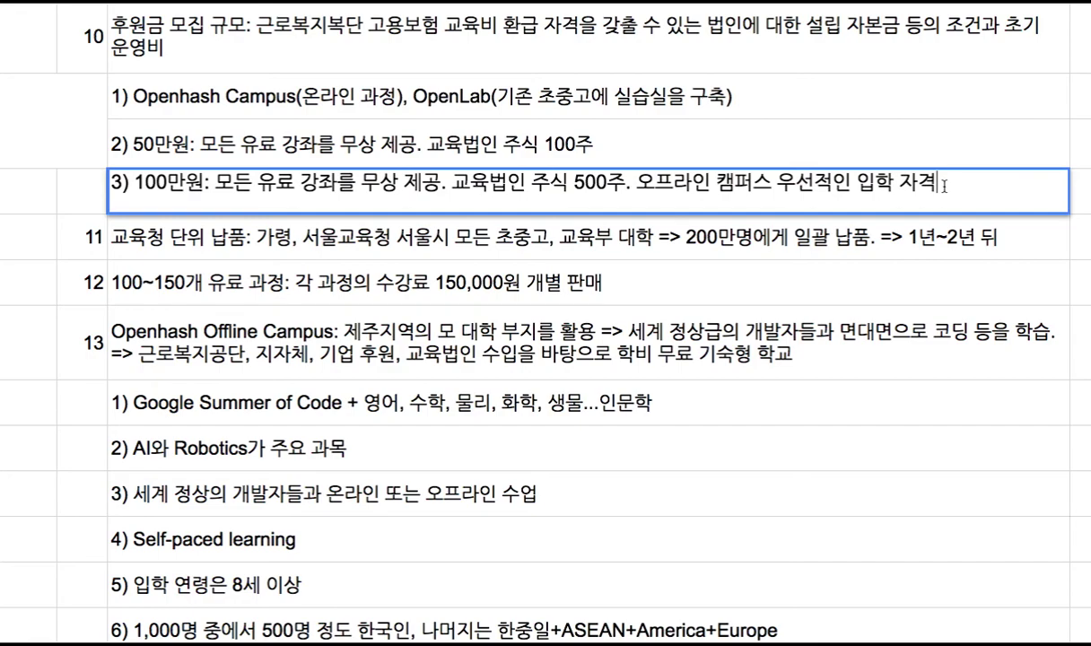
pyautogui.write('(가산점')
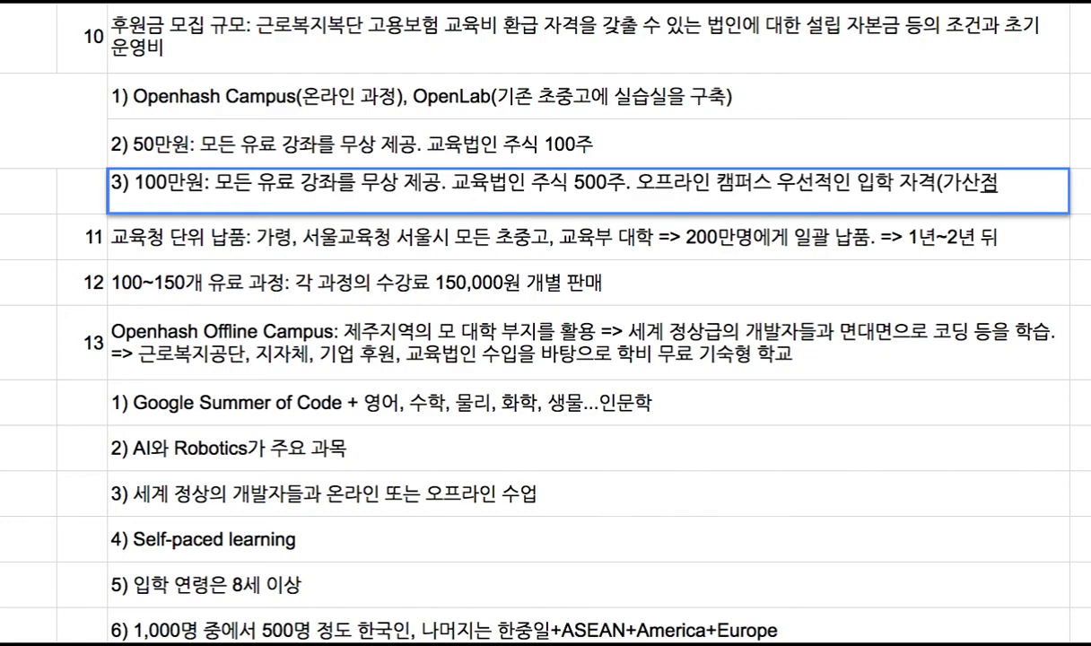
pyautogui.write('부여)')
pyautogui.click(859, 225)
# Step: Review the share and admission benefits of the 50만원 and 100만원 donation tiers under note 10
pyautogui.click(715, 151)
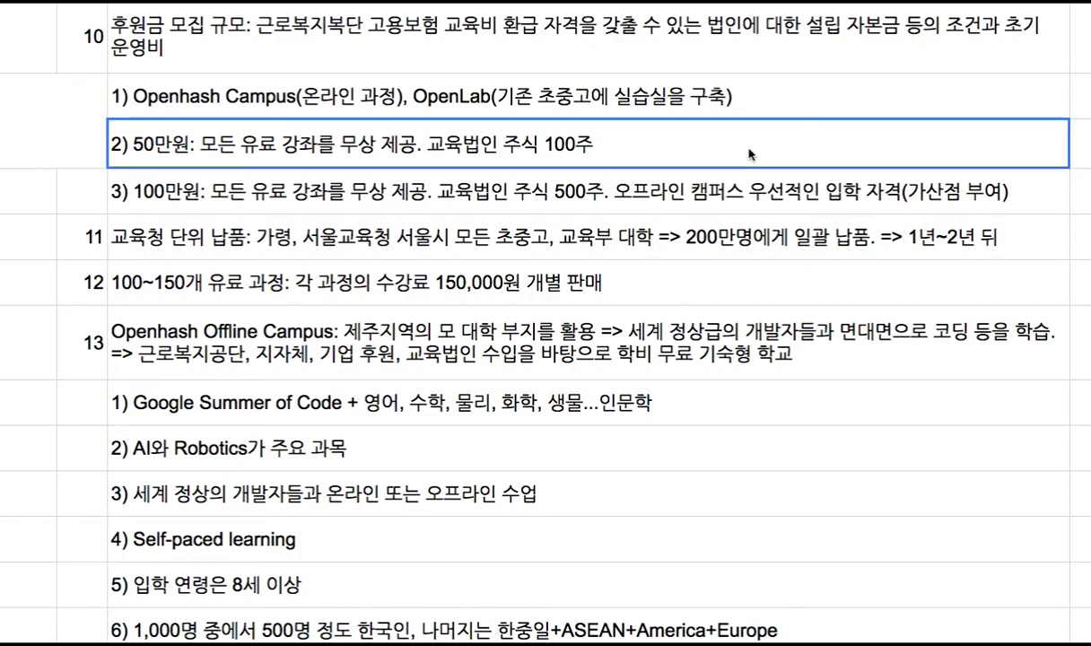
pyautogui.doubleClick(547, 146)
pyautogui.doubleClick(572, 186)
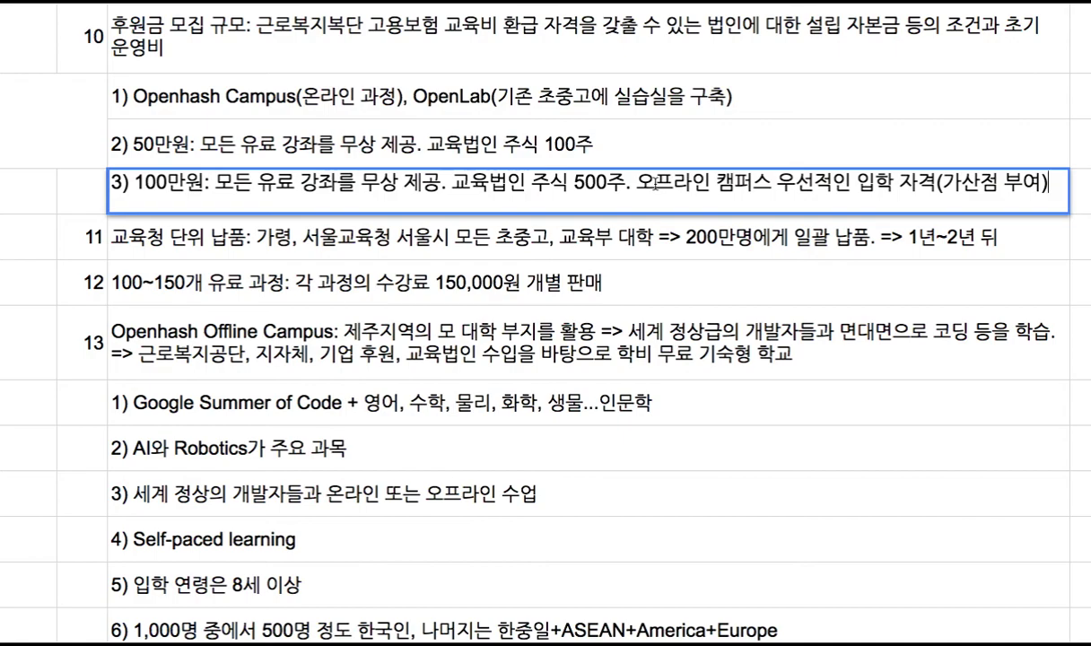
pyautogui.moveTo(655, 182); pyautogui.dragTo(801, 188)
pyautogui.click(767, 224)
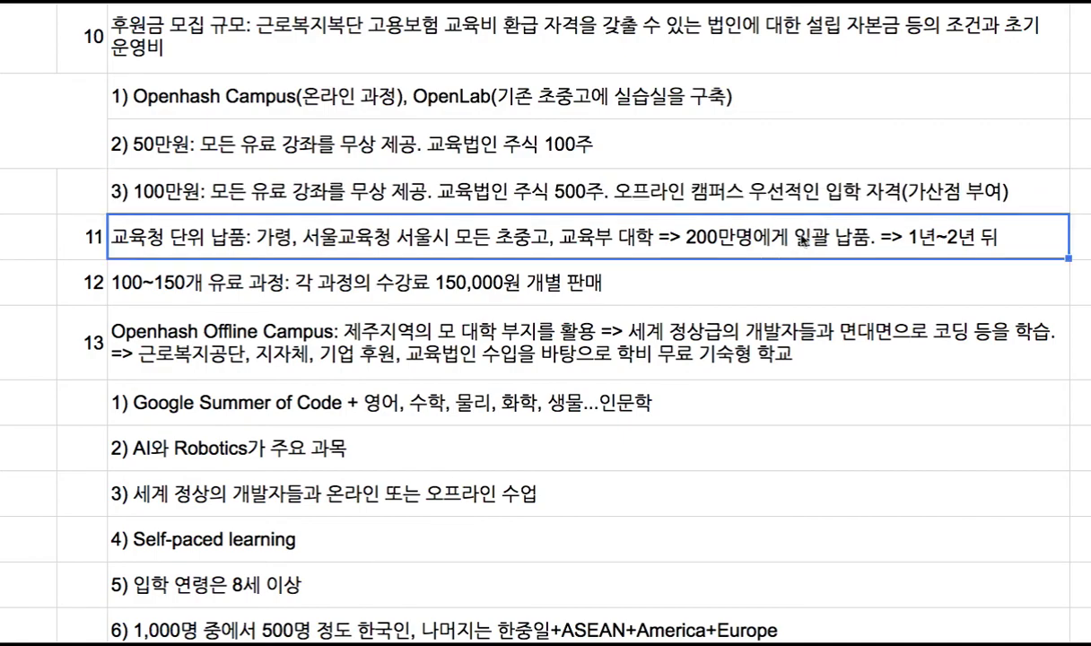
pyautogui.moveTo(53, 97); pyautogui.dragTo(54, 192)
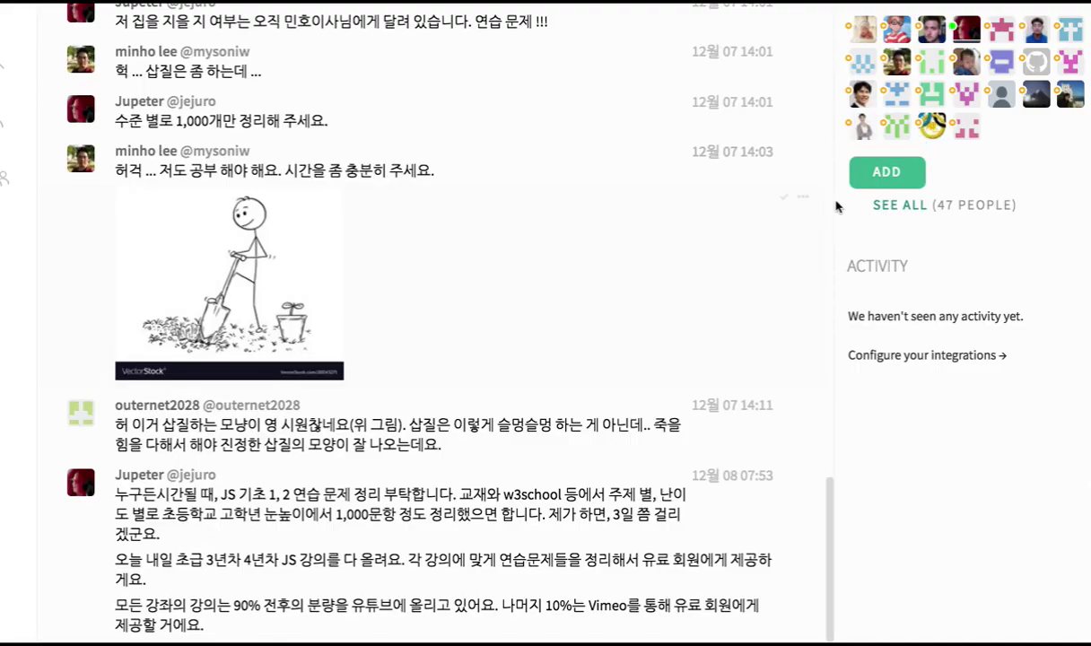
# Step: Look back through the earlier messages in the openhash/Senior chat room on Gitter and check the room's address
pyautogui.moveTo(829, 504); pyautogui.dragTo(816, 41)
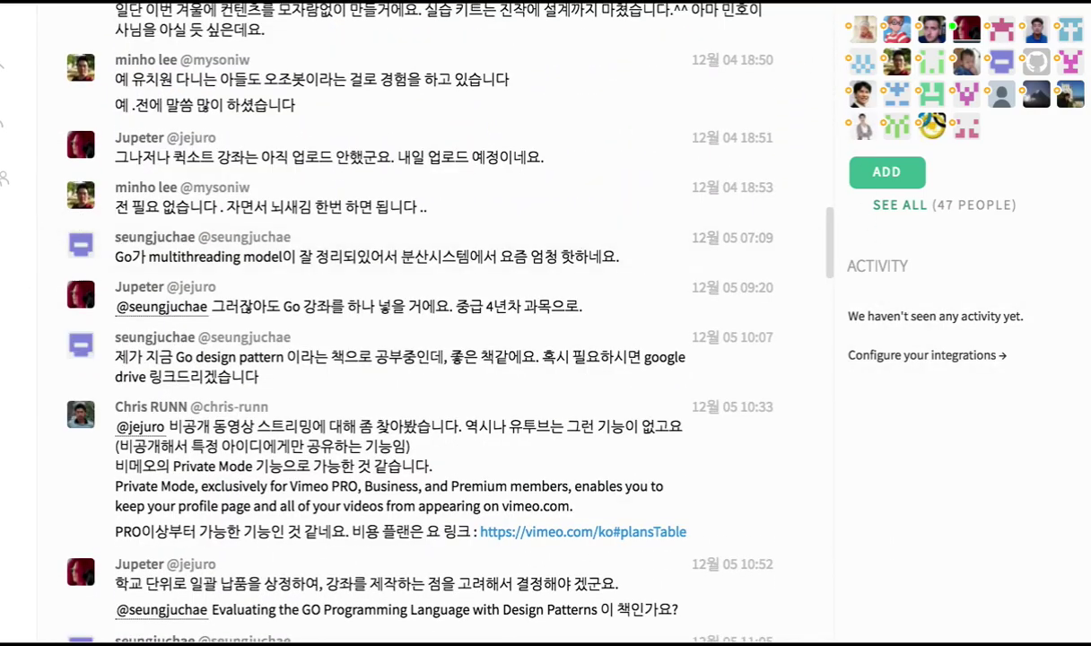
pyautogui.moveTo(14, 269)
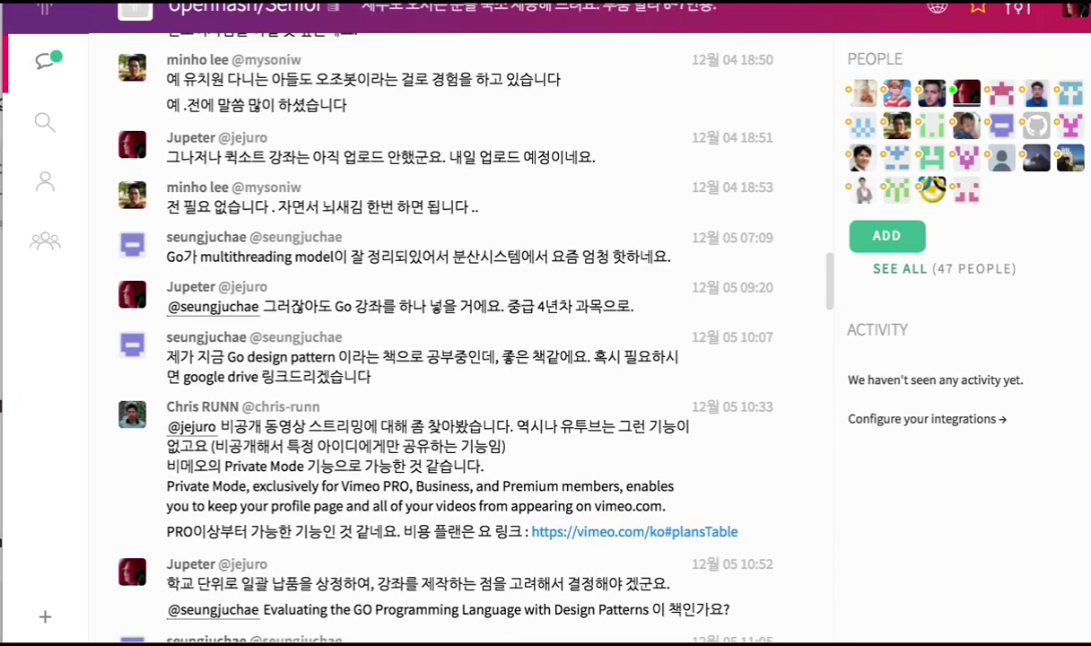
pyautogui.moveTo(278, 15)
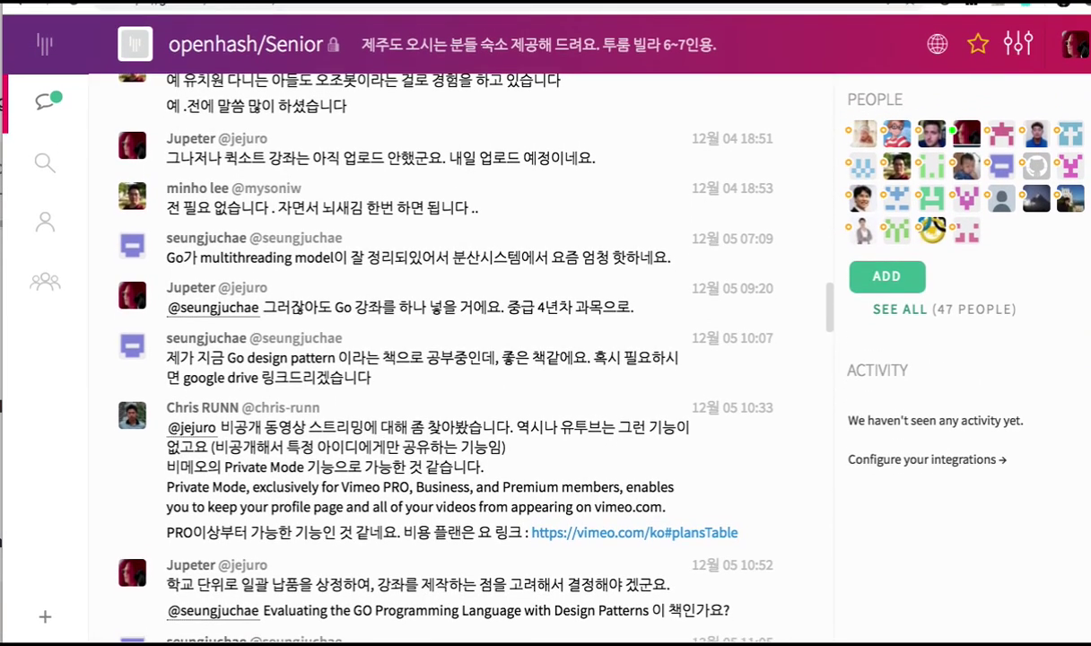
pyautogui.doubleClick(291, 12)
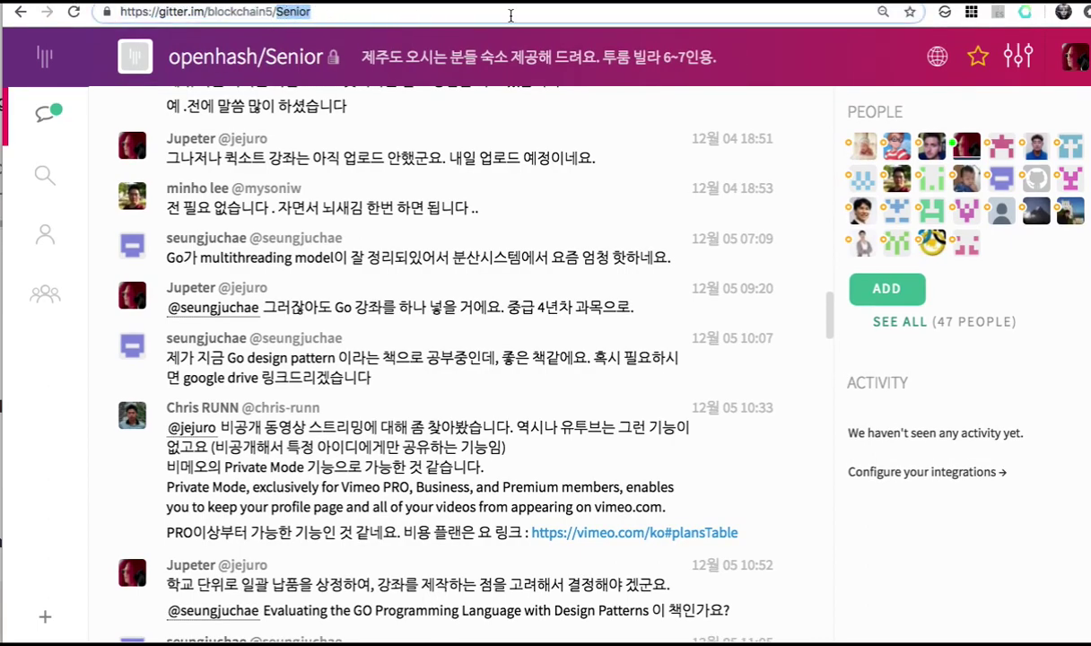
# Step: Return to the planning spreadsheet and review sub-items 1) to 3) of note 10
pyautogui.hotkey('ctrl', 'Tab')
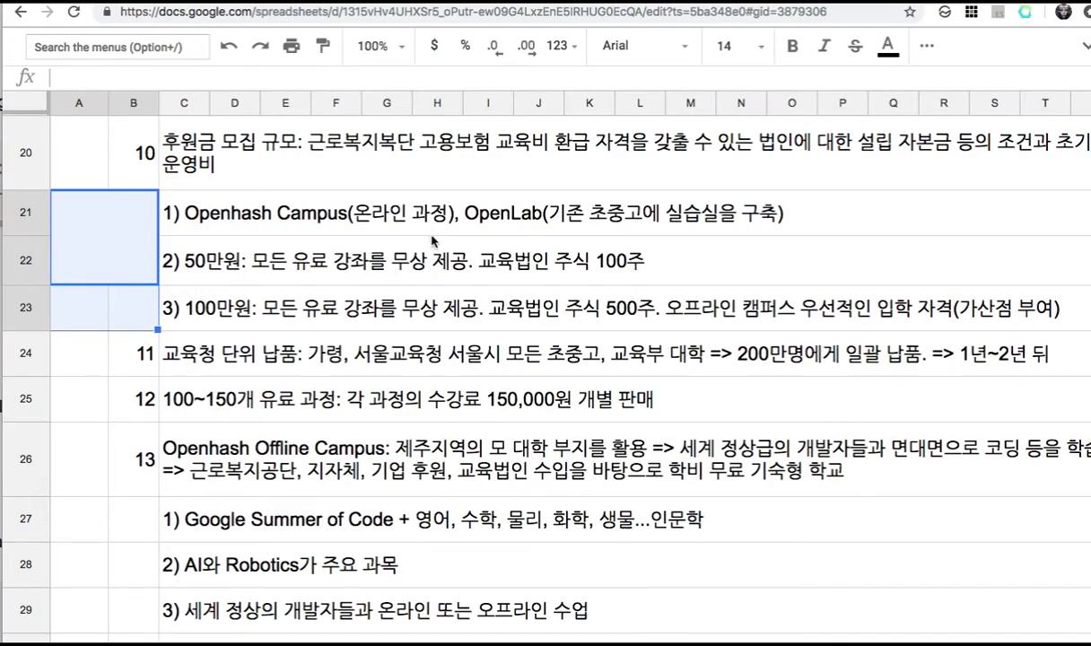
pyautogui.moveTo(373, 246); pyautogui.dragTo(402, 296)
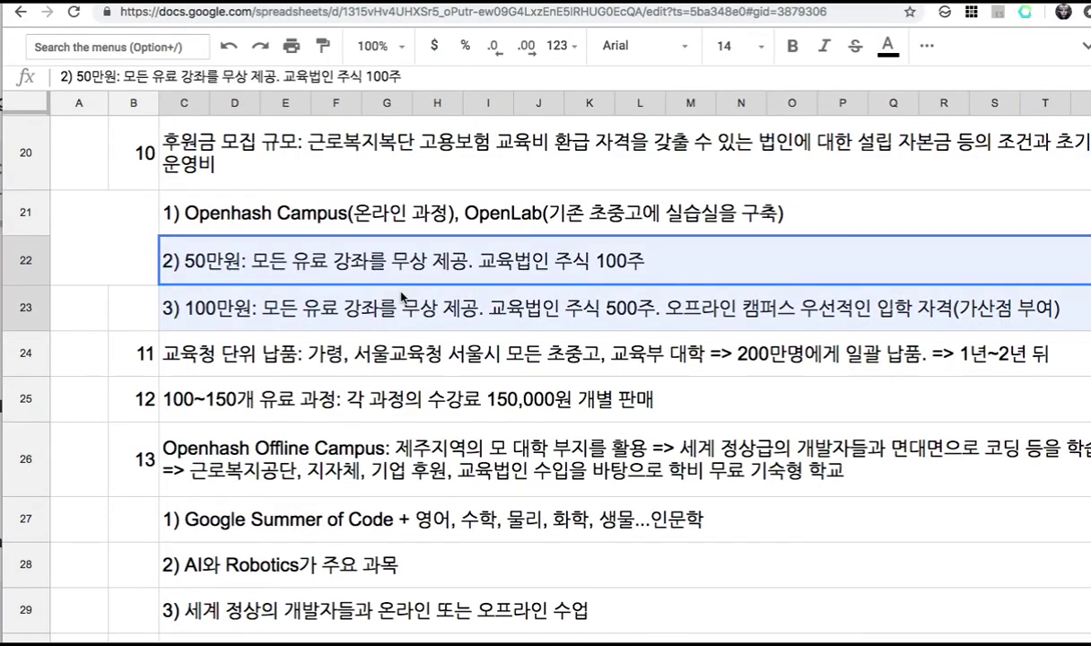
pyautogui.click(342, 224)
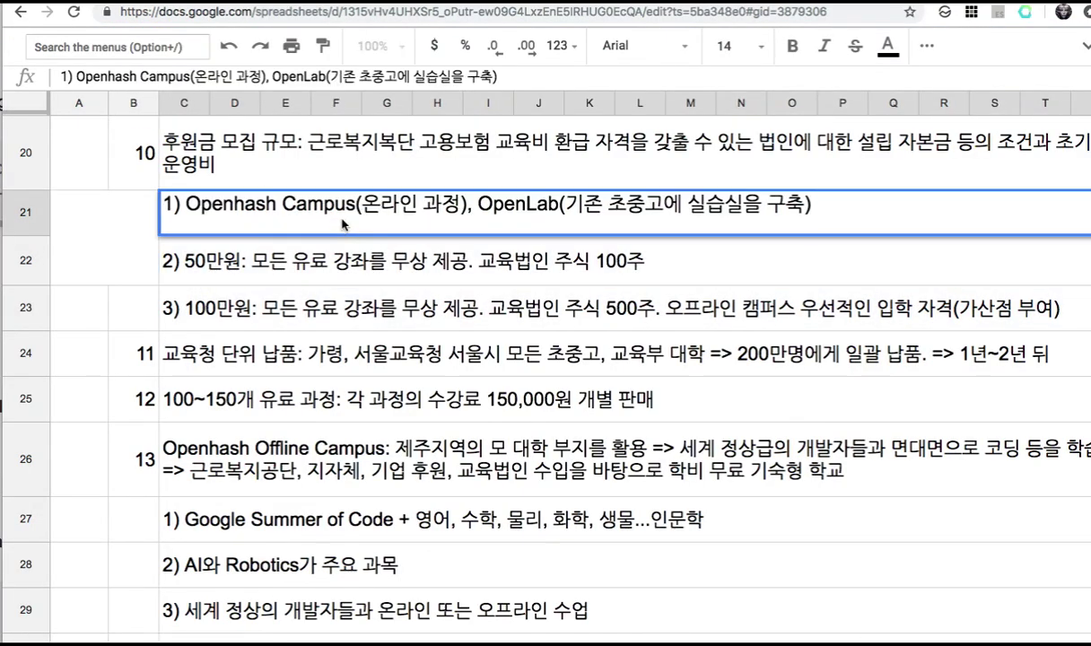
pyautogui.tripleClick(325, 199)
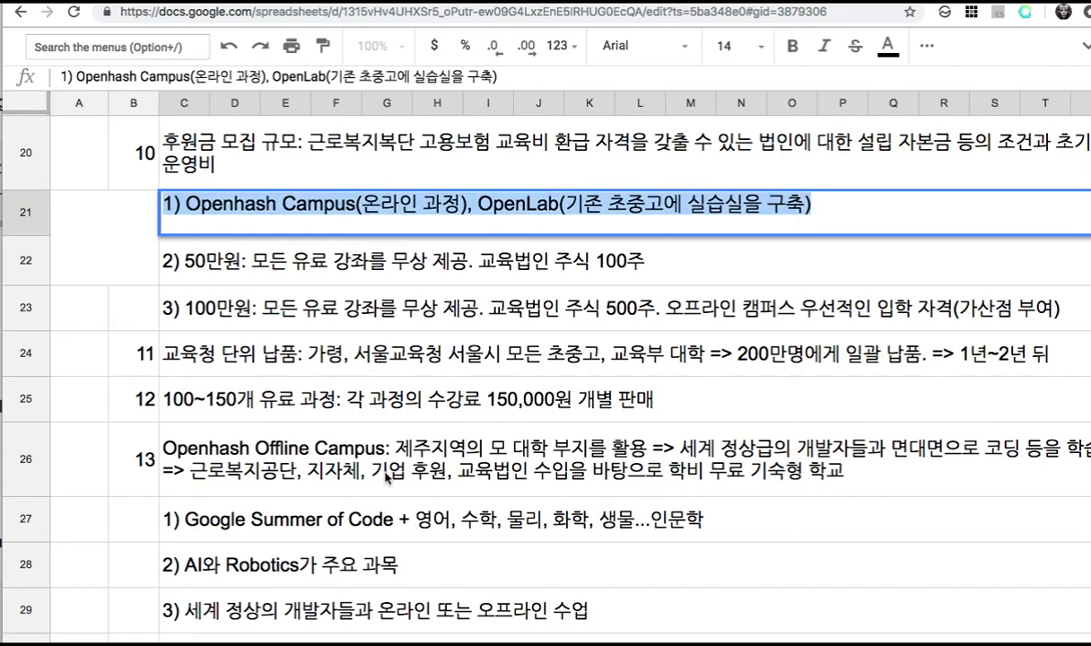
# Step: Open the curriculum chart sheet and look through its courses from the university levels back to the middle-school levels
pyautogui.click(162, 642)
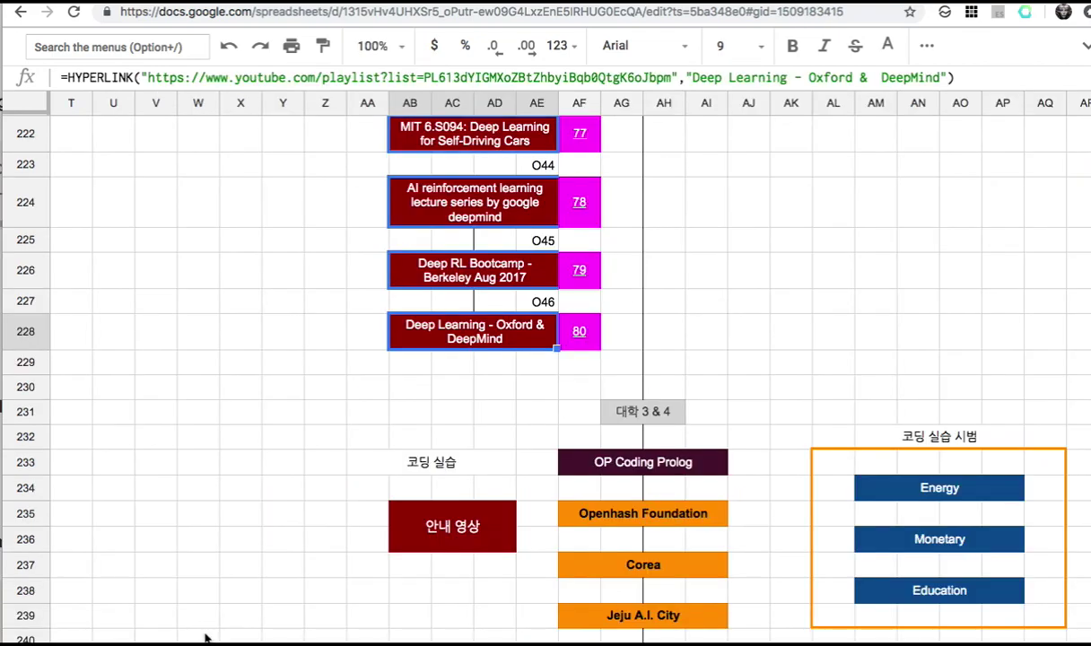
pyautogui.scroll(-2, 298, 496)
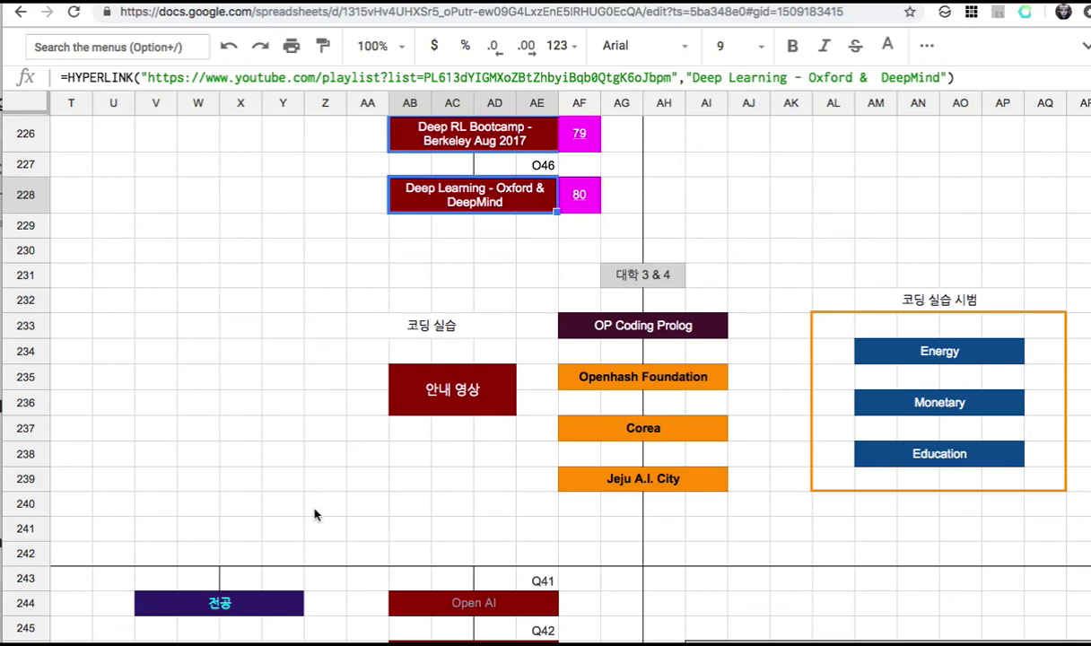
pyautogui.scroll(15, 314, 514)
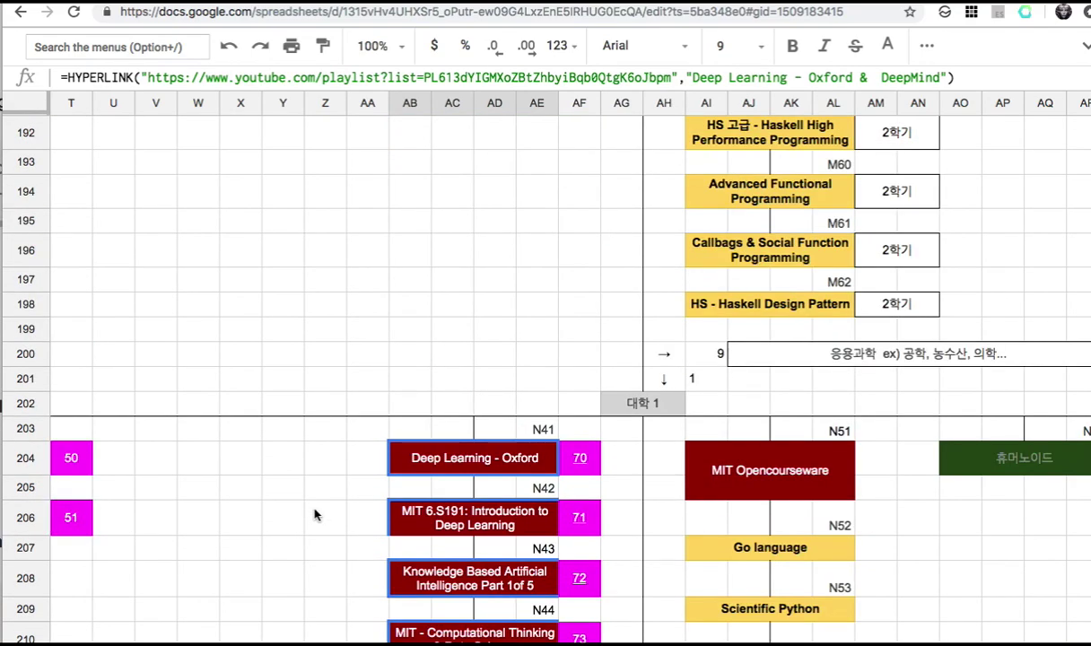
pyautogui.scroll(5, 788, 211)
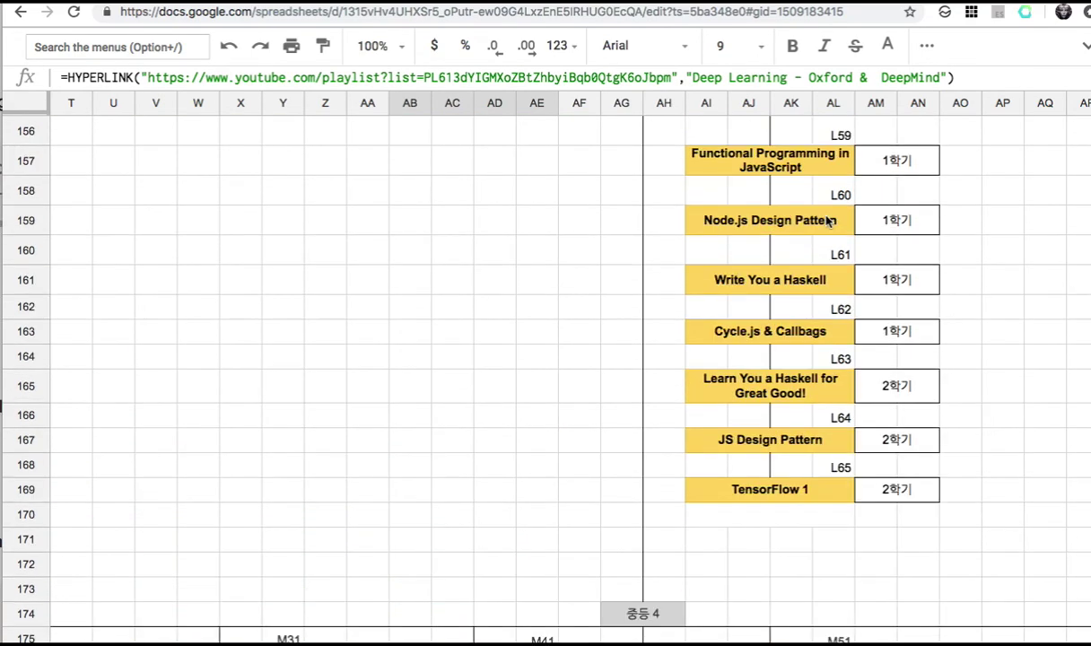
pyautogui.scroll(10, 832, 310)
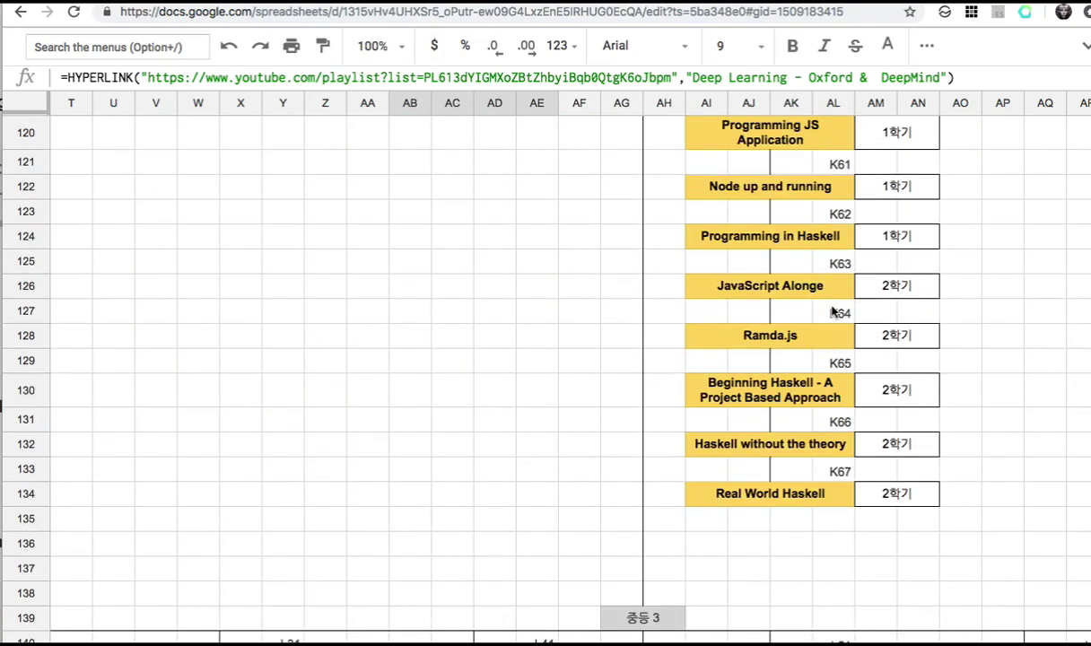
pyautogui.scroll(2, 833, 310)
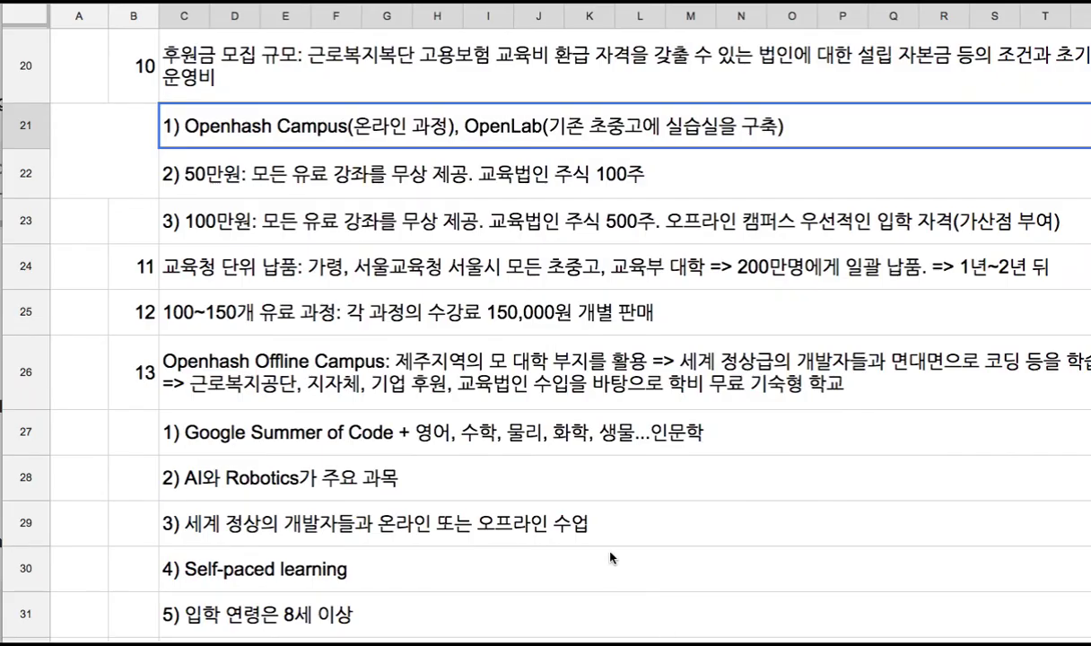
# Step: Review the paid course count and the per-course fee in note 12 alongside the donation tiers in note 10
pyautogui.doubleClick(186, 303)
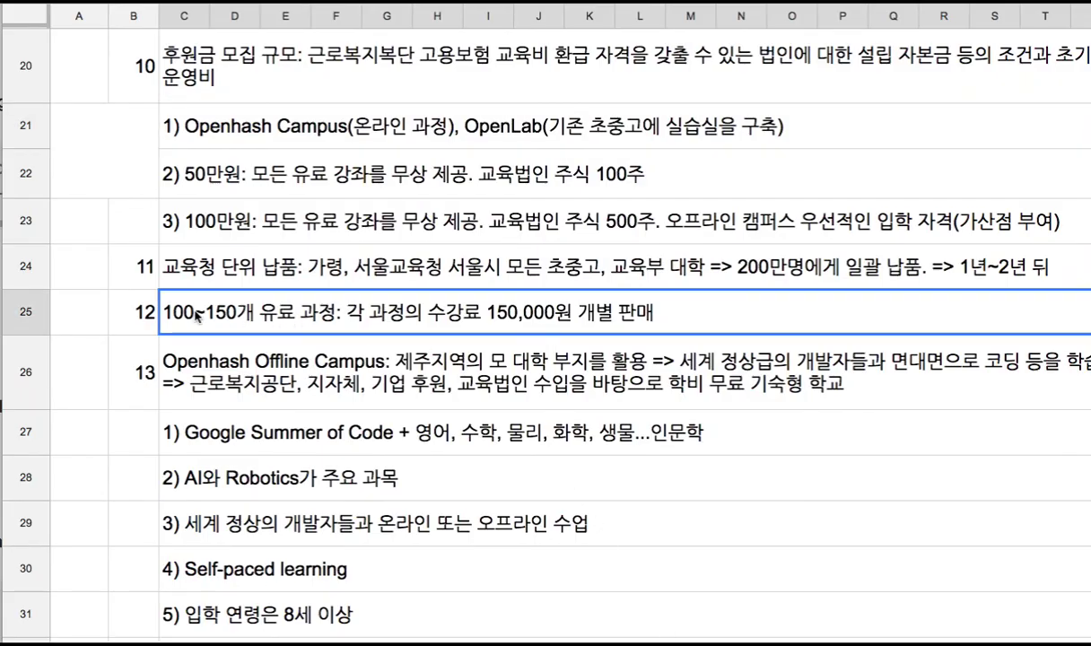
pyautogui.moveTo(259, 304); pyautogui.dragTo(182, 305)
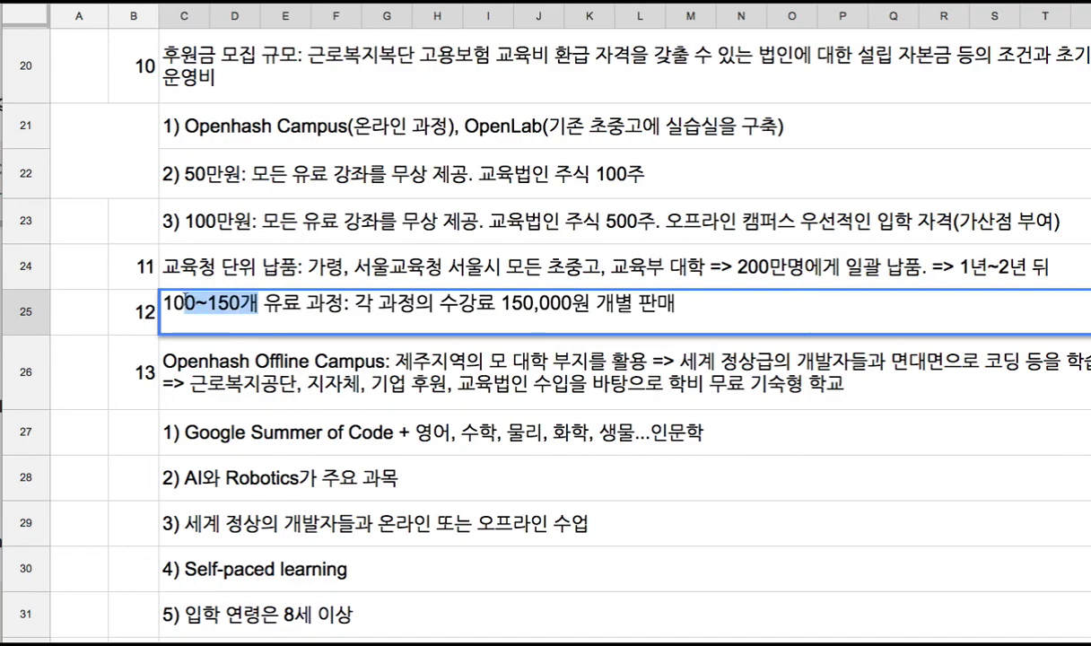
pyautogui.click(230, 256)
pyautogui.click(330, 310)
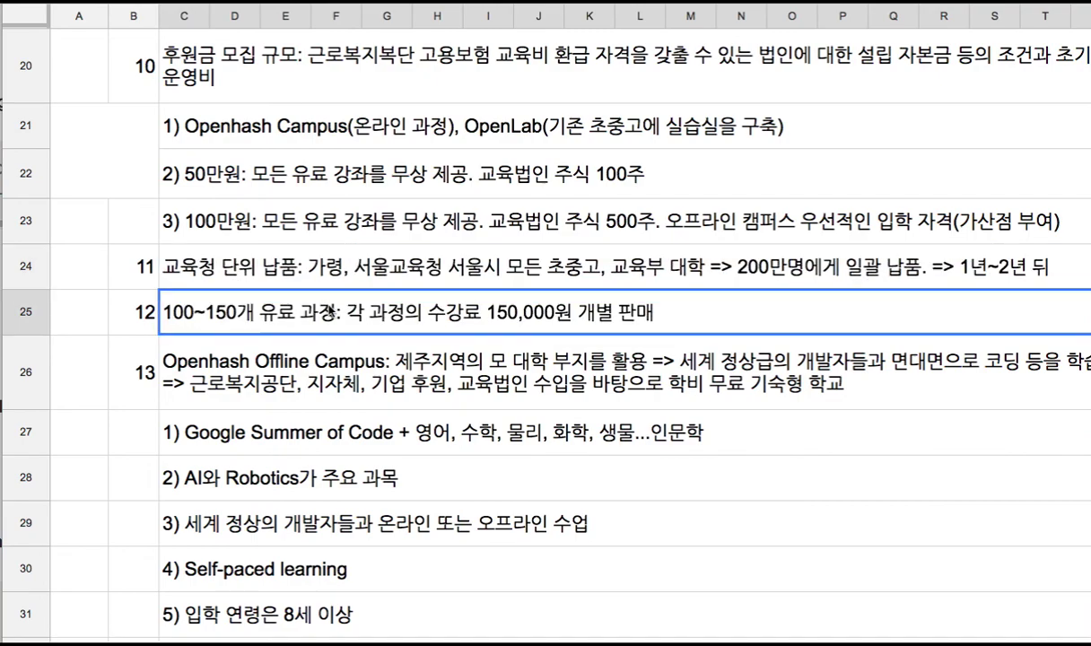
pyautogui.doubleClick(330, 310)
pyautogui.moveTo(500, 304); pyautogui.dragTo(572, 304)
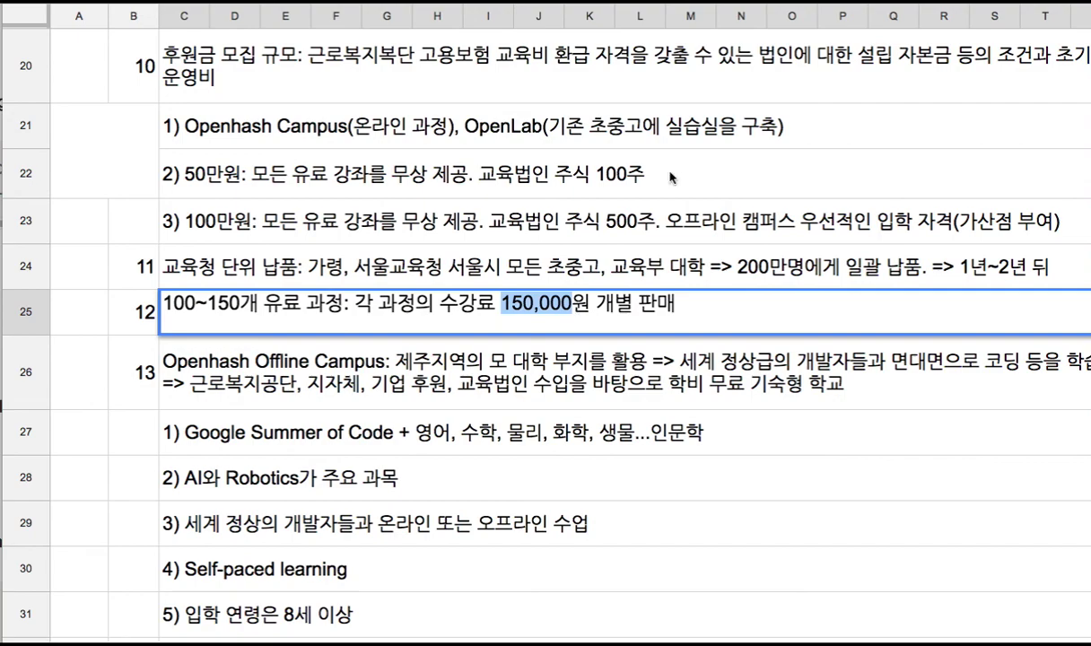
pyautogui.moveTo(195, 304); pyautogui.dragTo(148, 300)
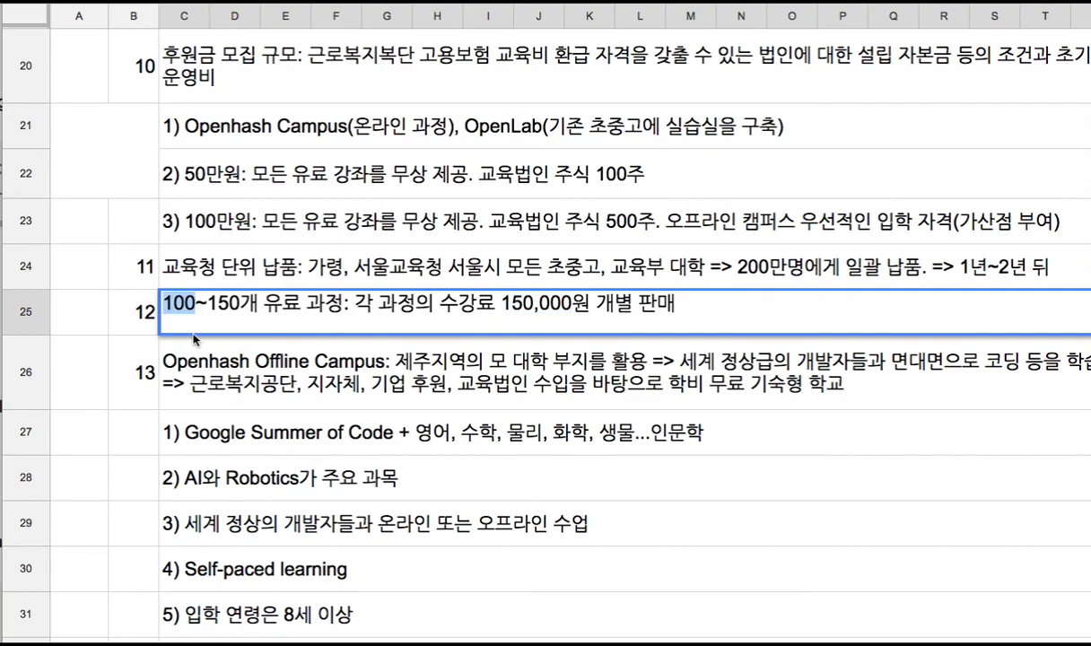
pyautogui.click(235, 177)
pyautogui.click(241, 226)
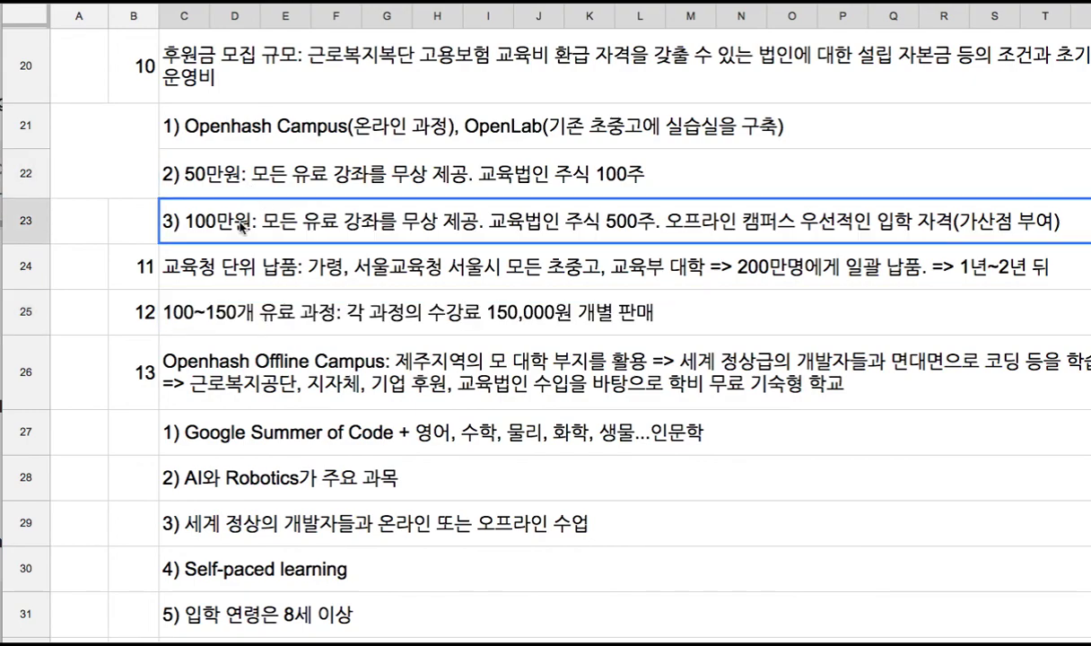